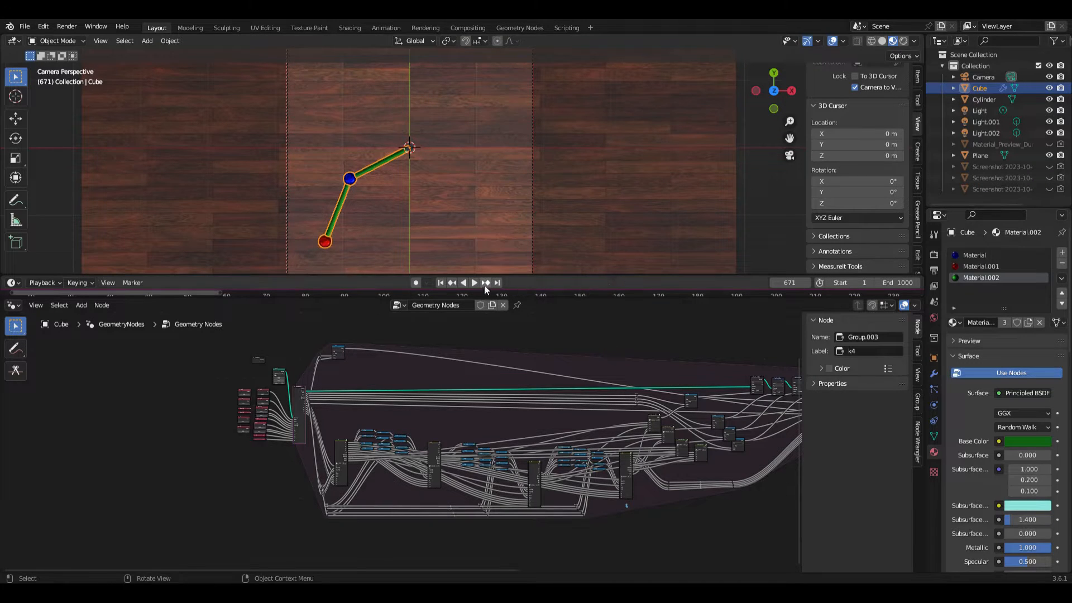
Return the animation to frame 1, reframe the pendulum in the camera view, and play it
{"action": "left_click", "coordinate": [441, 283]}
{"action": "scroll", "coordinate": [497, 216], "scroll_direction": "down", "scroll_amount": 2}
{"action": "middle_click_drag", "start_coordinate": [497, 215], "coordinate": [498, 221]}
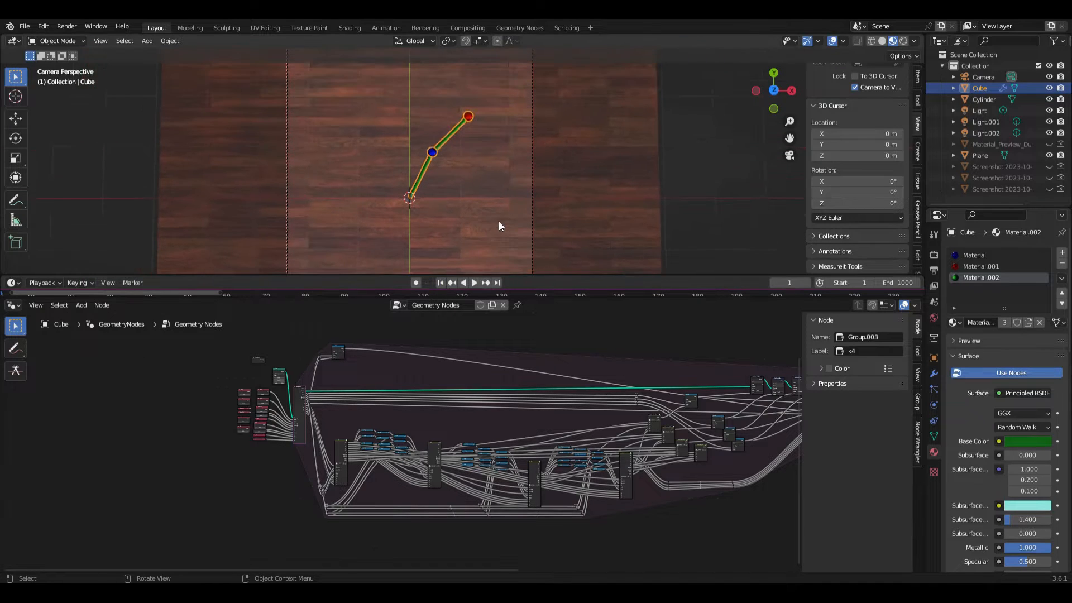
{"action": "scroll", "coordinate": [499, 223], "scroll_direction": "down", "scroll_amount": 3, "text": "shift"}
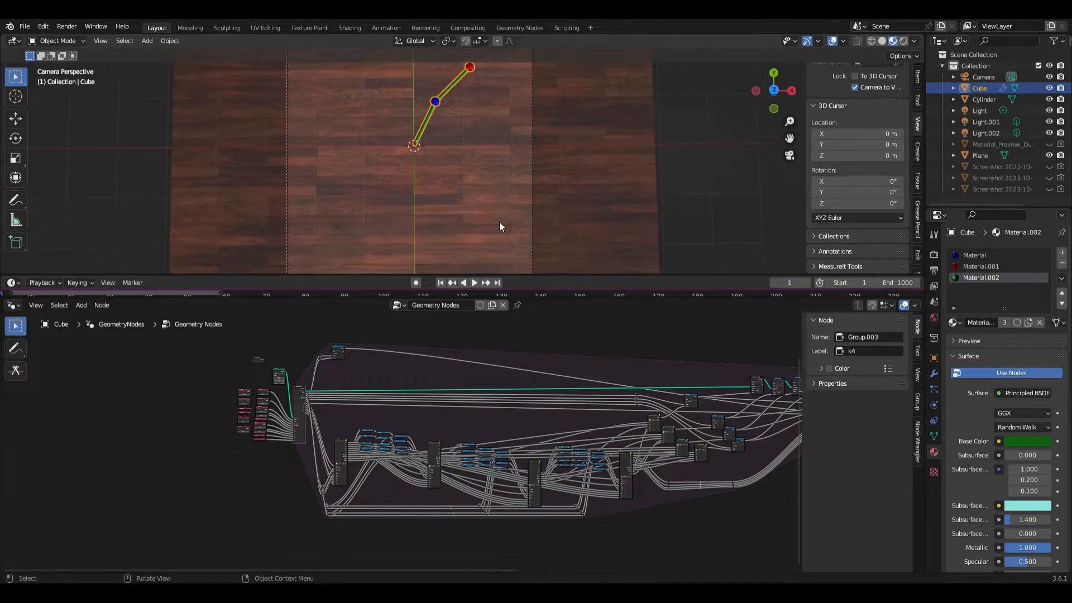
{"action": "scroll", "coordinate": [499, 223], "scroll_direction": "up", "scroll_amount": 2, "text": "shift"}
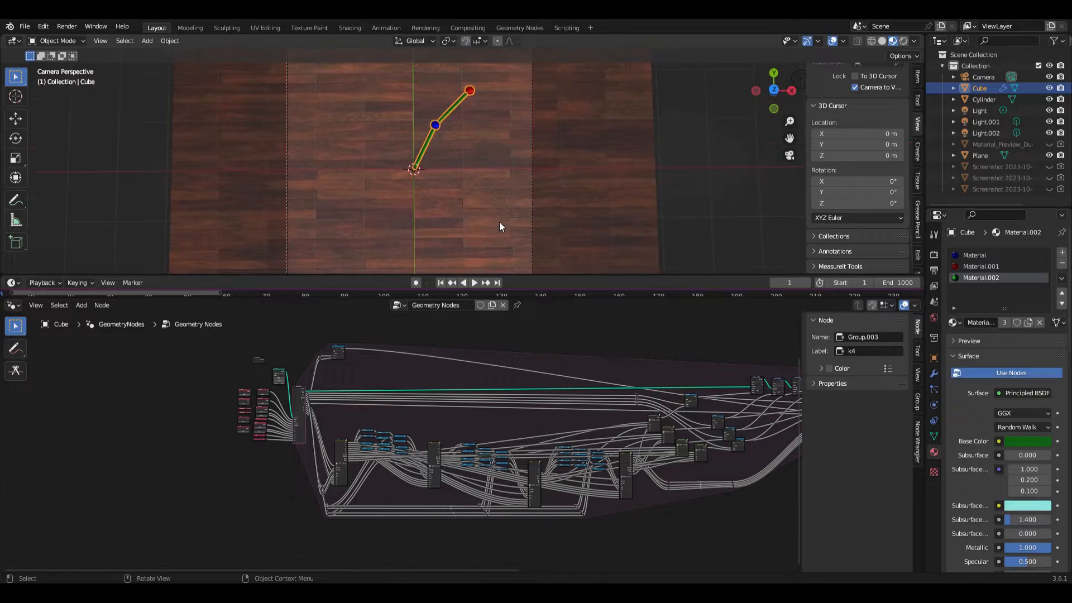
{"action": "left_click", "coordinate": [474, 283]}
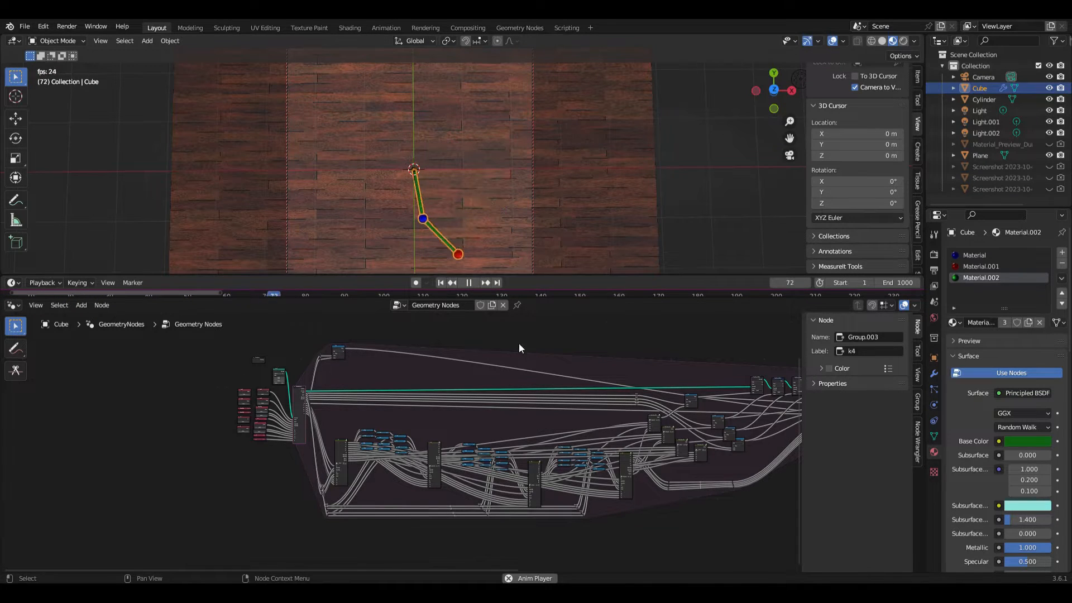
Examine the geometry node tree, from the Points node to the theta, mass and length value nodes feeding the Simulation Input
{"action": "scroll", "coordinate": [495, 339], "scroll_direction": "up", "scroll_amount": 3}
{"action": "scroll", "coordinate": [519, 339], "scroll_direction": "down", "scroll_amount": 5}
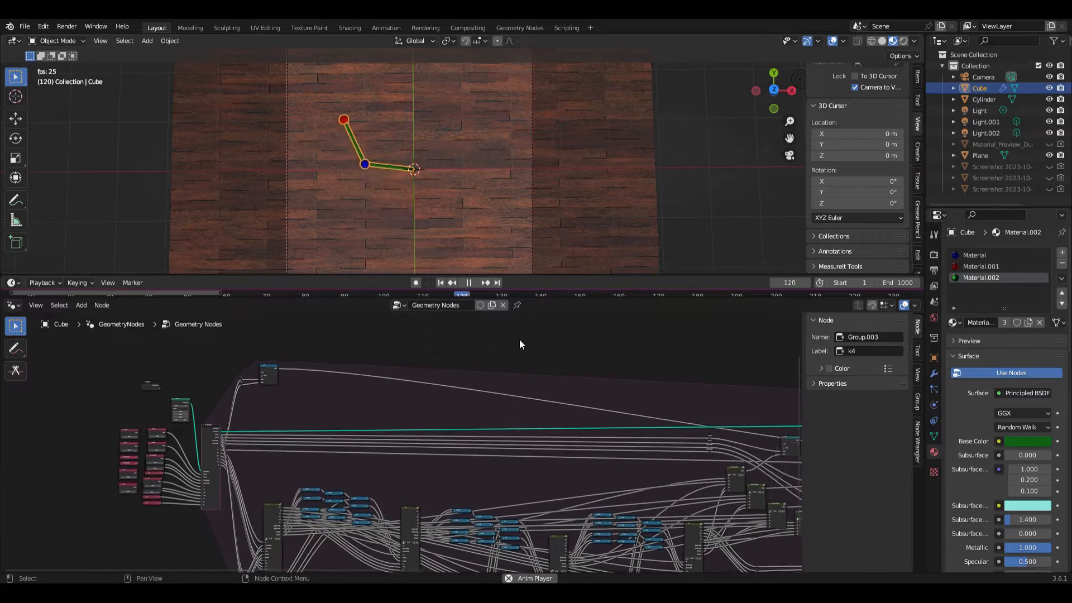
{"action": "scroll", "coordinate": [520, 340], "scroll_direction": "up", "scroll_amount": 6}
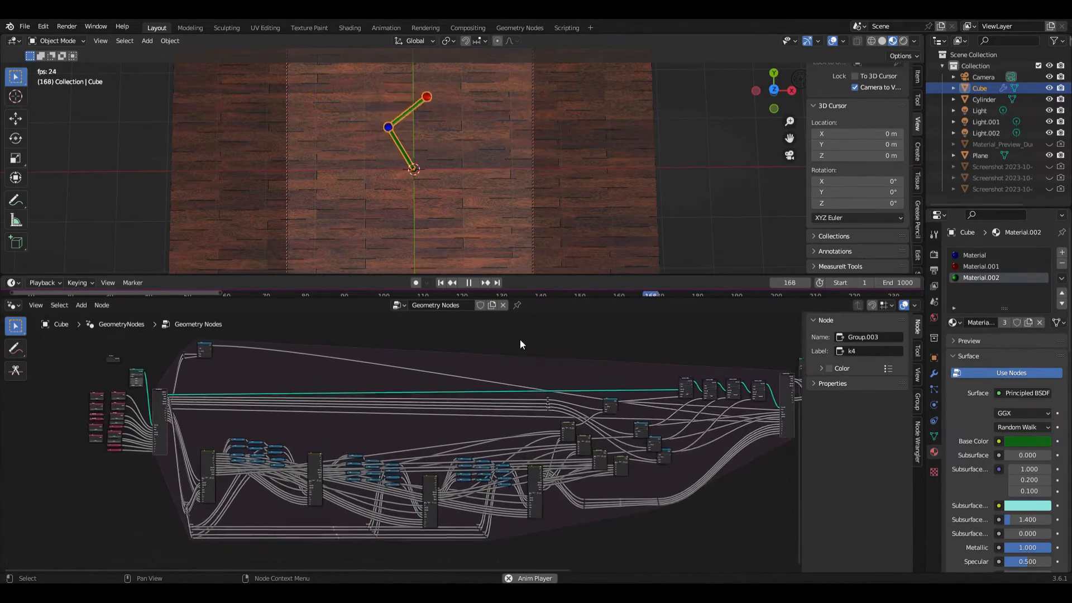
{"action": "scroll", "coordinate": [342, 376], "scroll_direction": "up", "scroll_amount": 5}
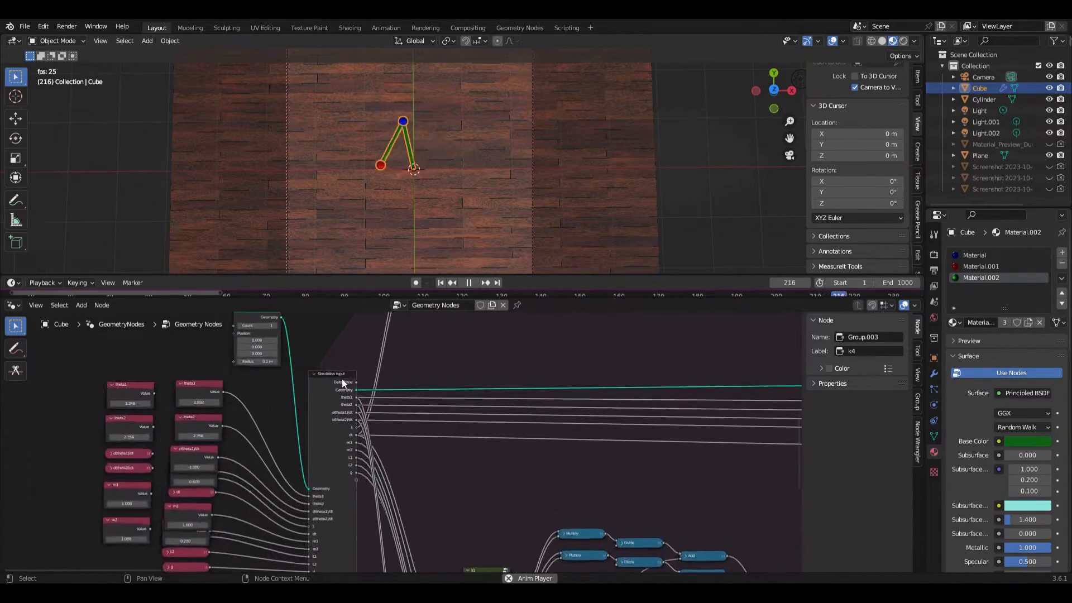
{"action": "left_click", "coordinate": [252, 331]}
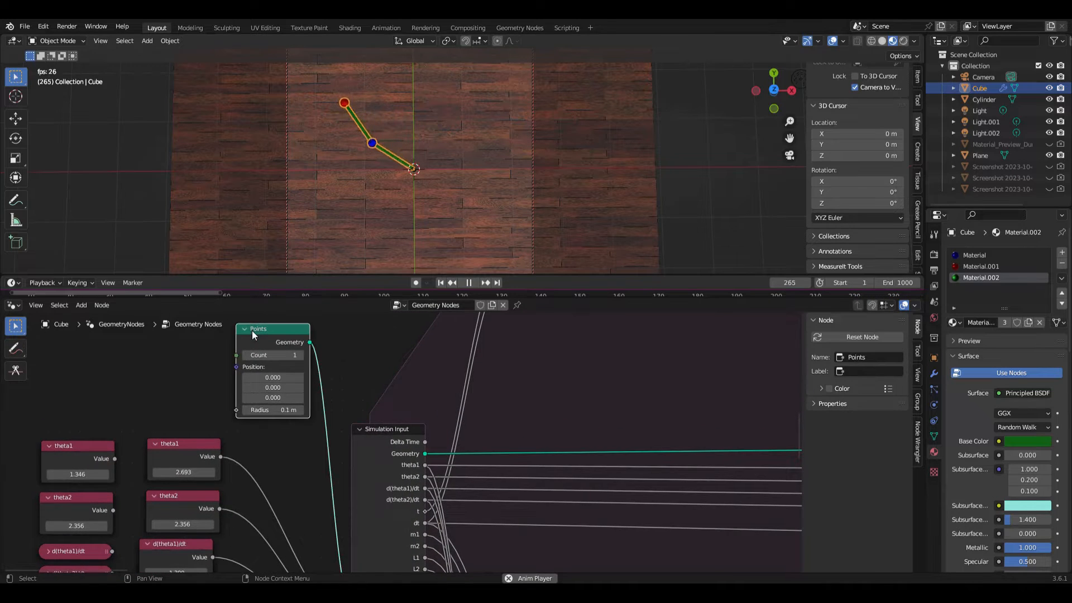
{"action": "scroll", "coordinate": [254, 335], "scroll_direction": "down", "scroll_amount": 3}
{"action": "middle_click_drag", "start_coordinate": [286, 446], "coordinate": [270, 347]}
{"action": "scroll", "coordinate": [308, 406], "scroll_direction": "up", "scroll_amount": 2}
{"action": "scroll", "coordinate": [309, 428], "scroll_direction": "down", "scroll_amount": 1}
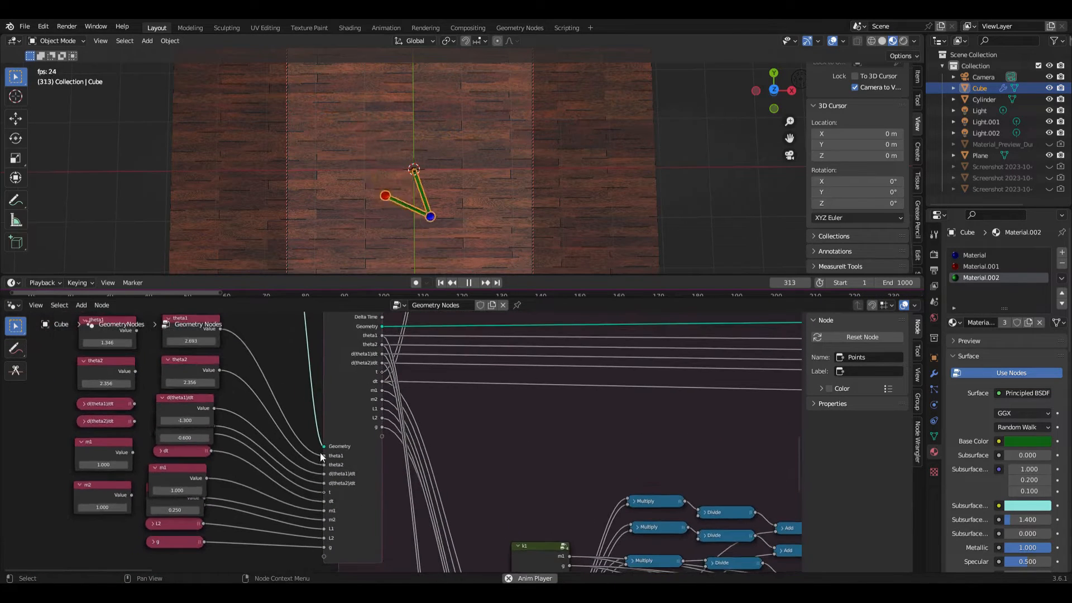
{"action": "scroll", "coordinate": [274, 338], "scroll_direction": "down", "scroll_amount": 1}
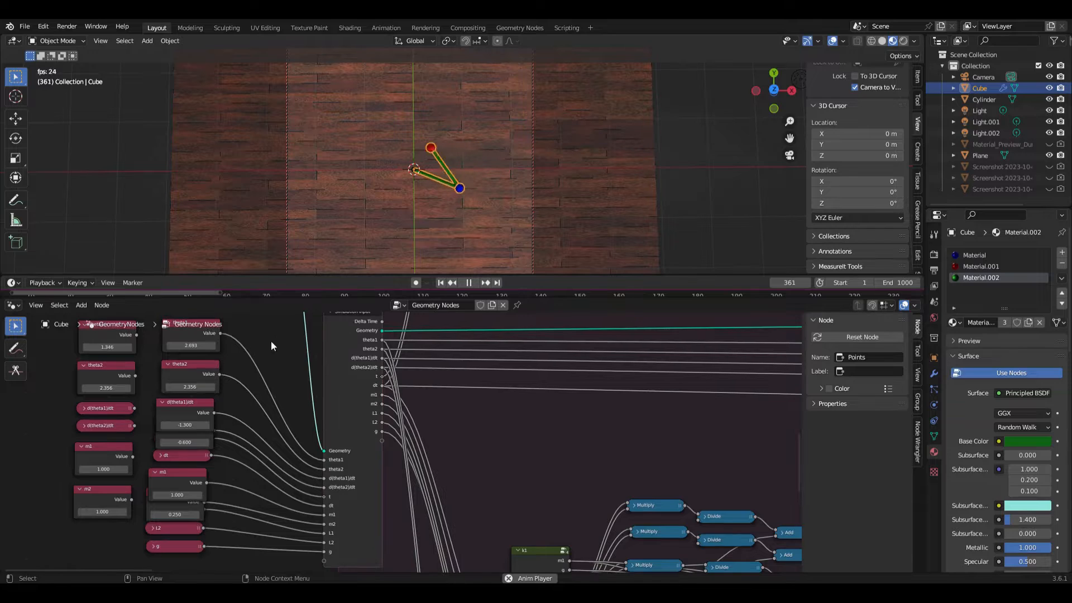
{"action": "middle_click_drag", "start_coordinate": [230, 343], "coordinate": [239, 377]}
{"action": "scroll", "coordinate": [239, 377], "scroll_direction": "up", "scroll_amount": 1}
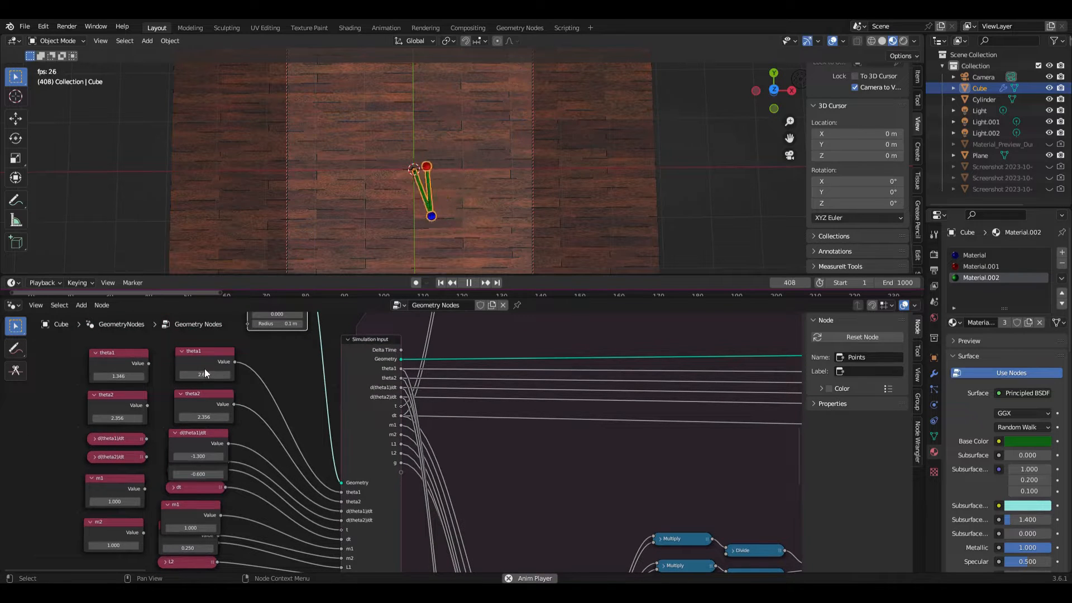
Unhide the screenshot sheet with the double pendulum diagram and bring its labels into close view
{"action": "left_click", "coordinate": [1049, 178]}
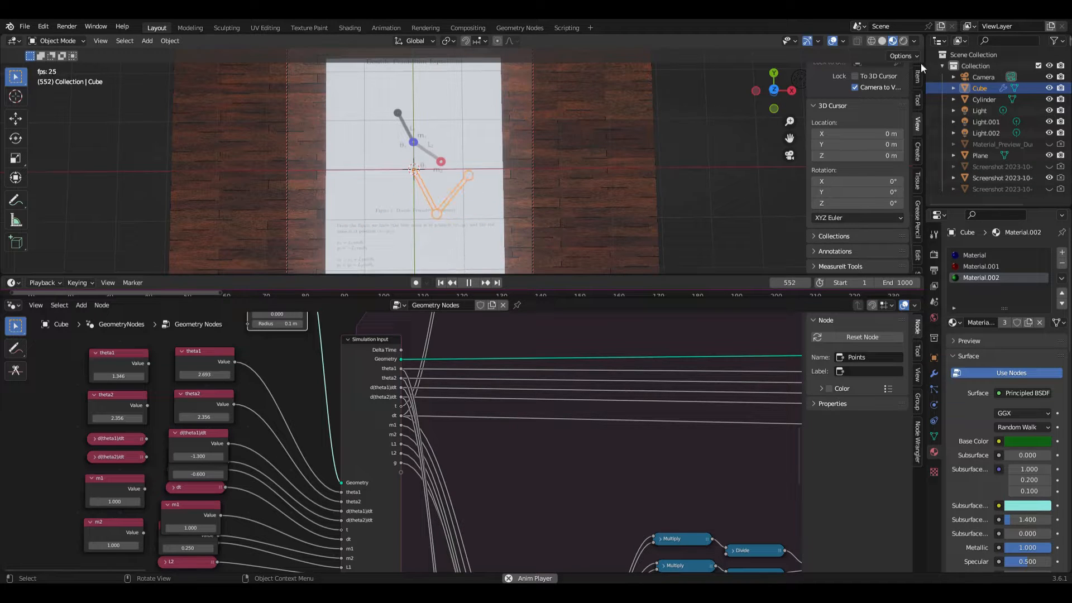
{"action": "scroll", "coordinate": [534, 193], "scroll_direction": "up", "scroll_amount": 2}
{"action": "scroll", "coordinate": [534, 190], "scroll_direction": "up", "scroll_amount": 3}
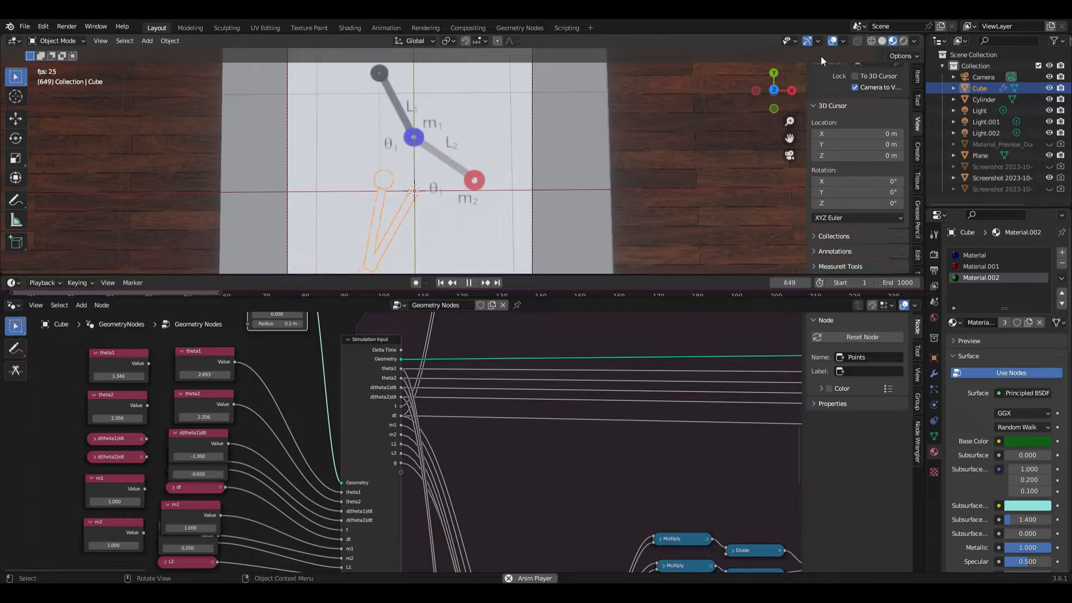
Try lighting the material preview with Scene Lights
{"action": "left_click", "coordinate": [915, 41]}
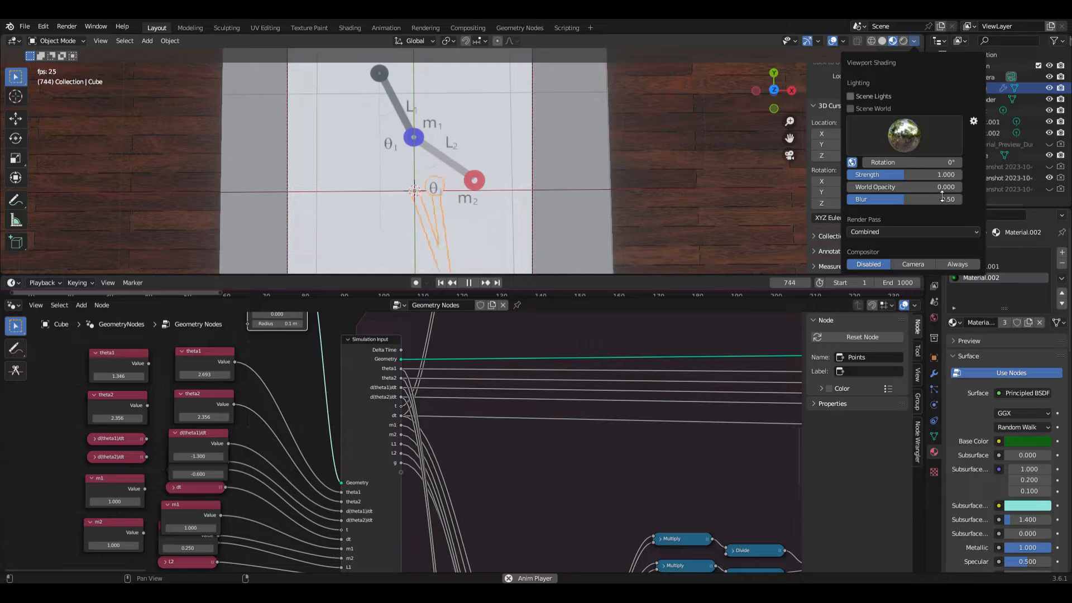
{"action": "left_click", "coordinate": [852, 96]}
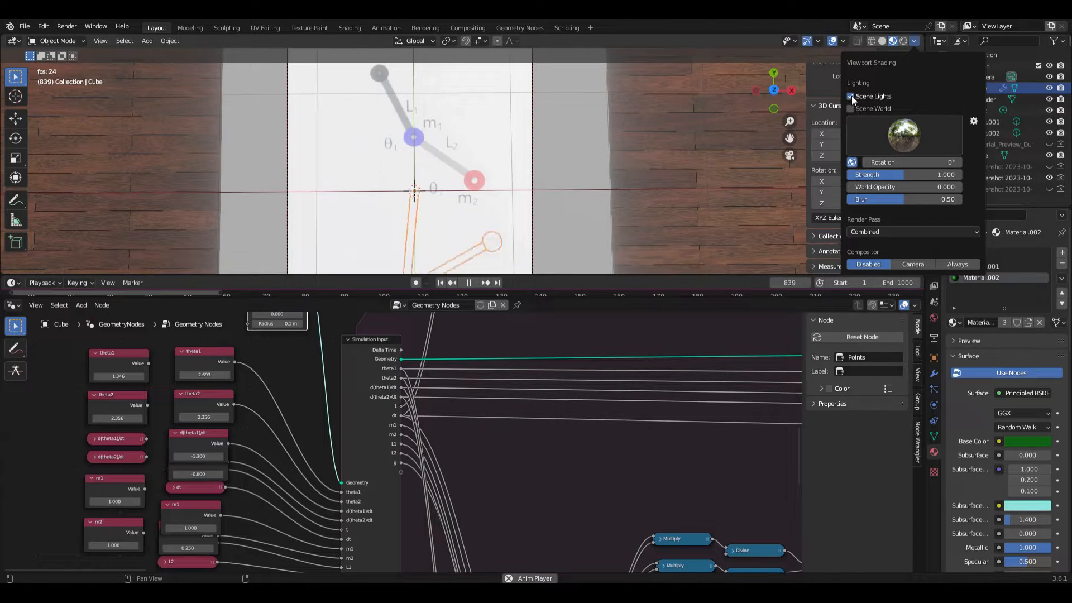
{"action": "left_click", "coordinate": [852, 96]}
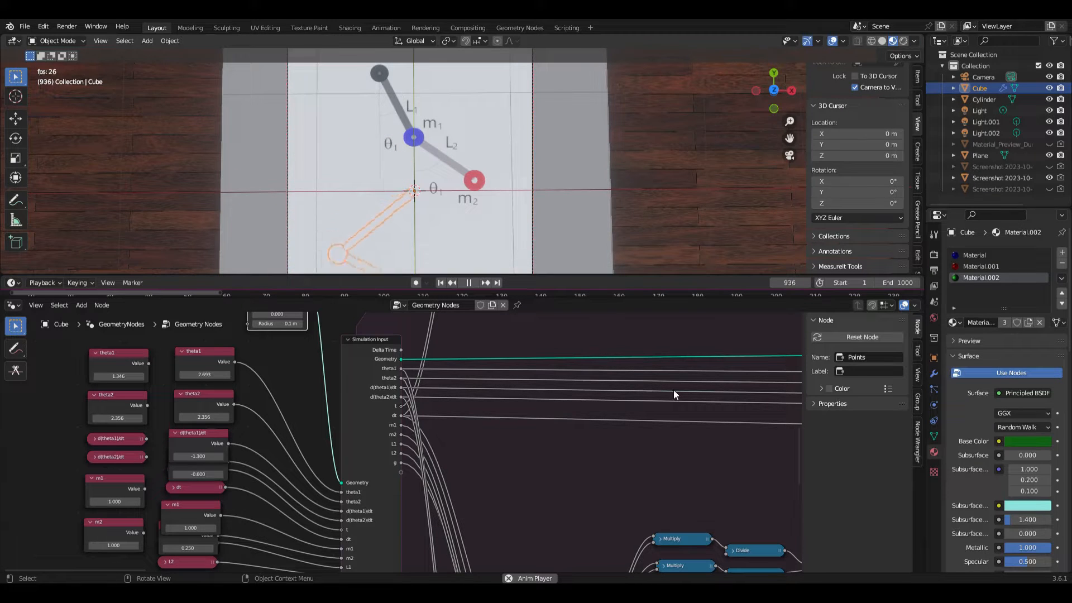
Set the world background strength to 1
{"action": "left_click", "coordinate": [934, 317]}
{"action": "mouse_move", "coordinate": [1028, 343]}
{"action": "left_mouse_down"}
{"action": "mouse_move", "coordinate": [963, 342]}
{"action": "mouse_move", "coordinate": [1035, 345]}
{"action": "left_mouse_up"}
{"action": "double_click", "coordinate": [1035, 345]}
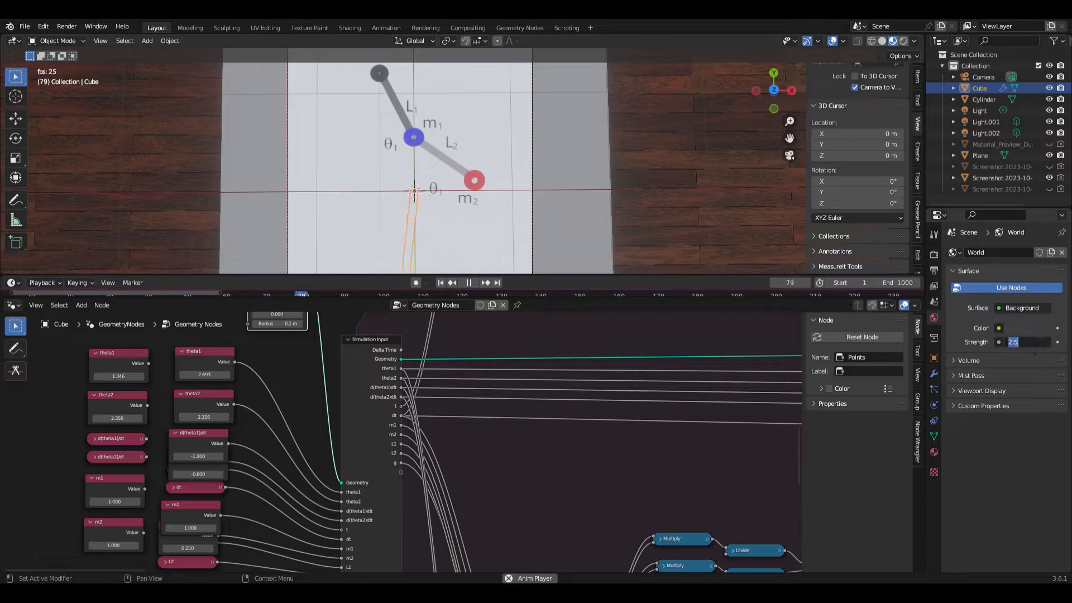
{"action": "type", "text": "1"}
{"action": "key", "text": "Return"}
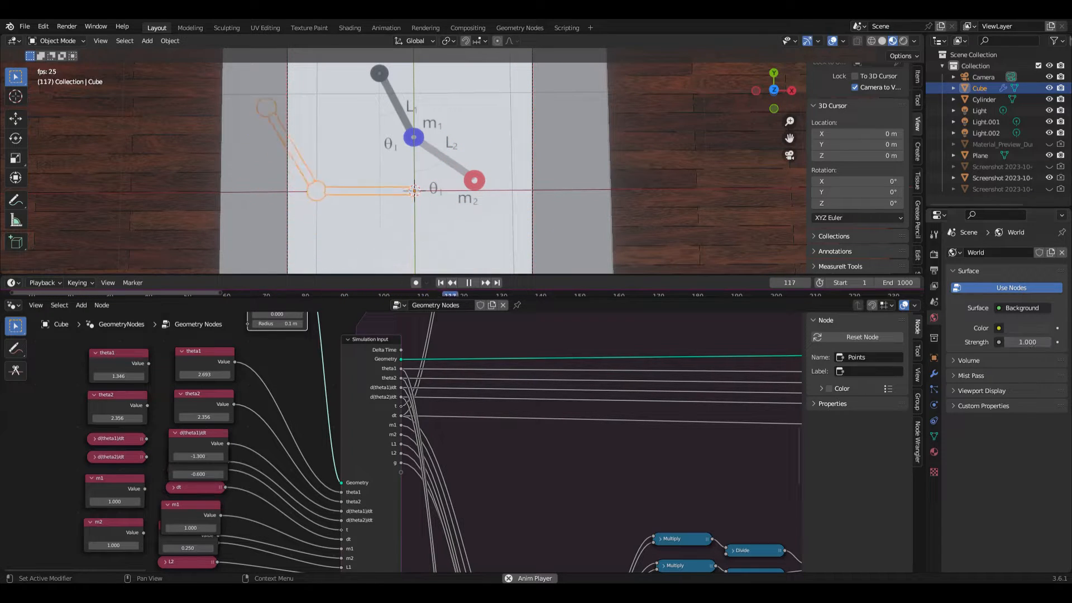
Select the diagram sheet and inspect its object visibility and viewport display settings in solid shading, ending back in material preview
{"action": "left_click", "coordinate": [564, 198]}
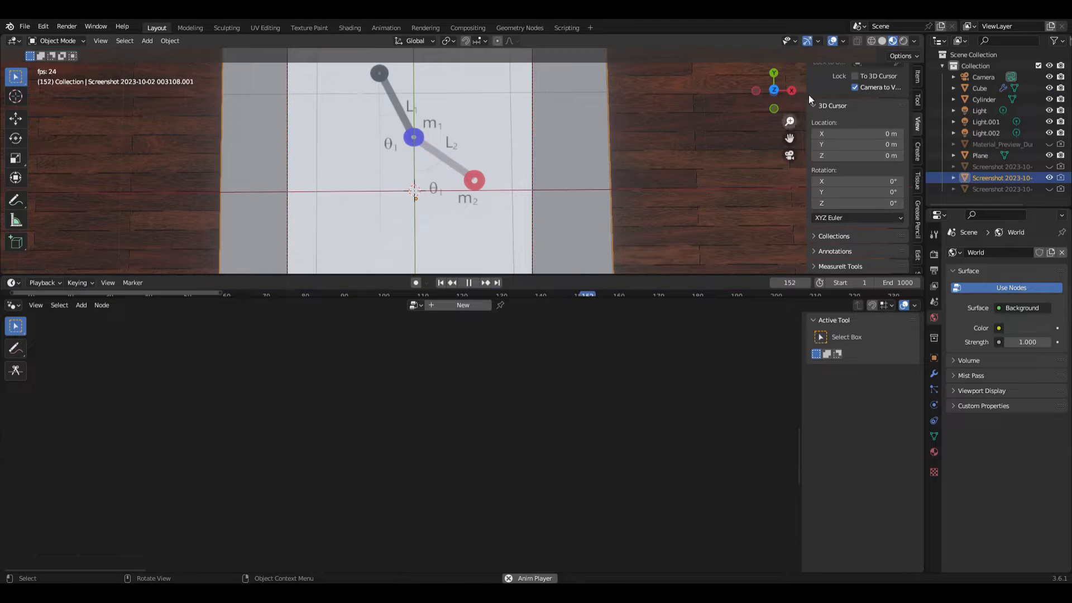
{"action": "left_click", "coordinate": [882, 42]}
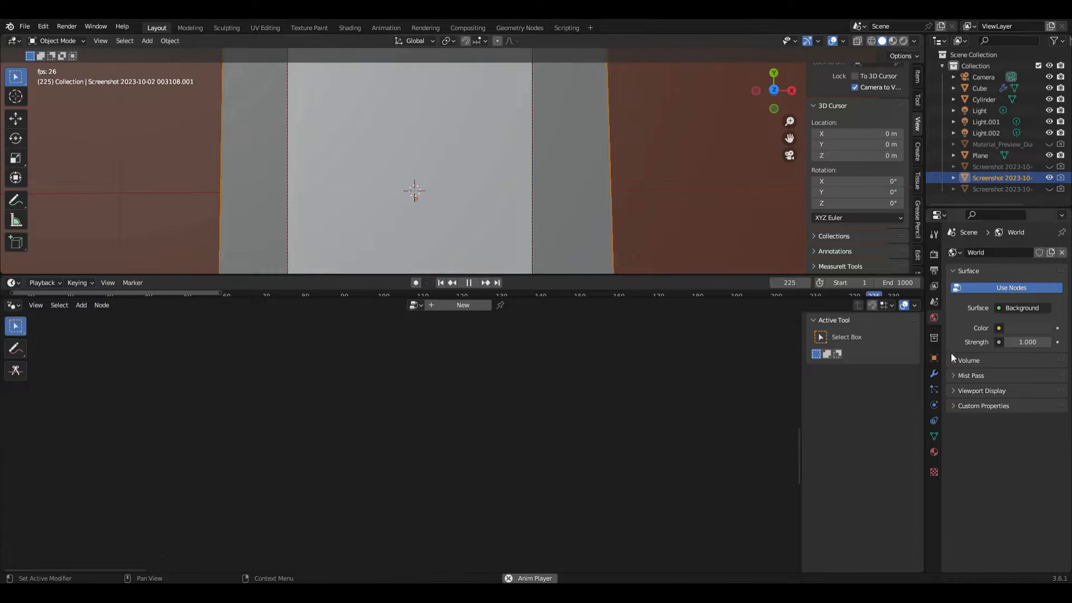
{"action": "left_click", "coordinate": [933, 437]}
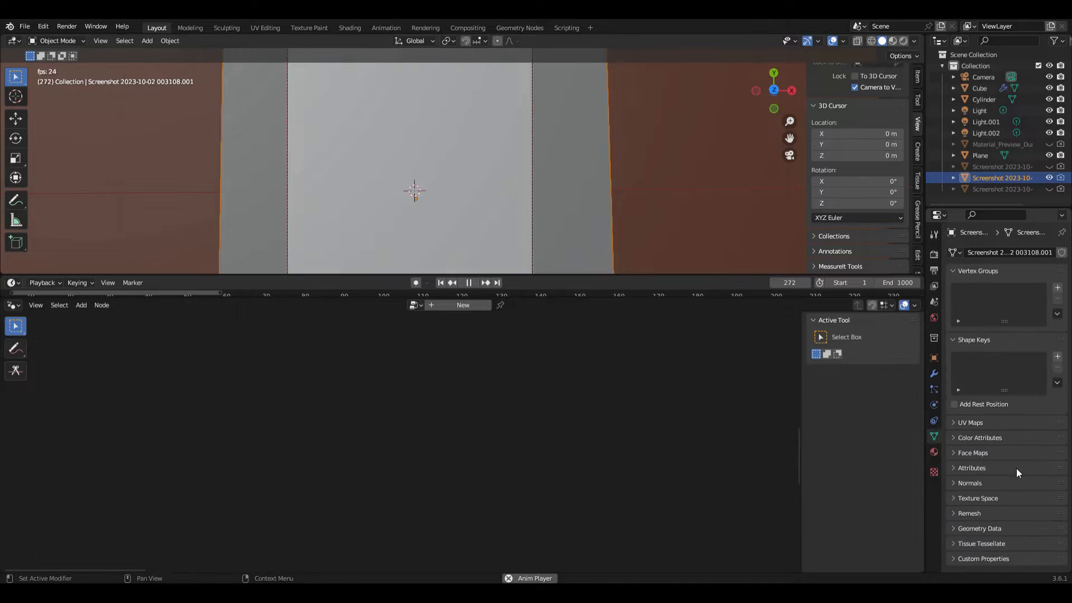
{"action": "left_click", "coordinate": [933, 358]}
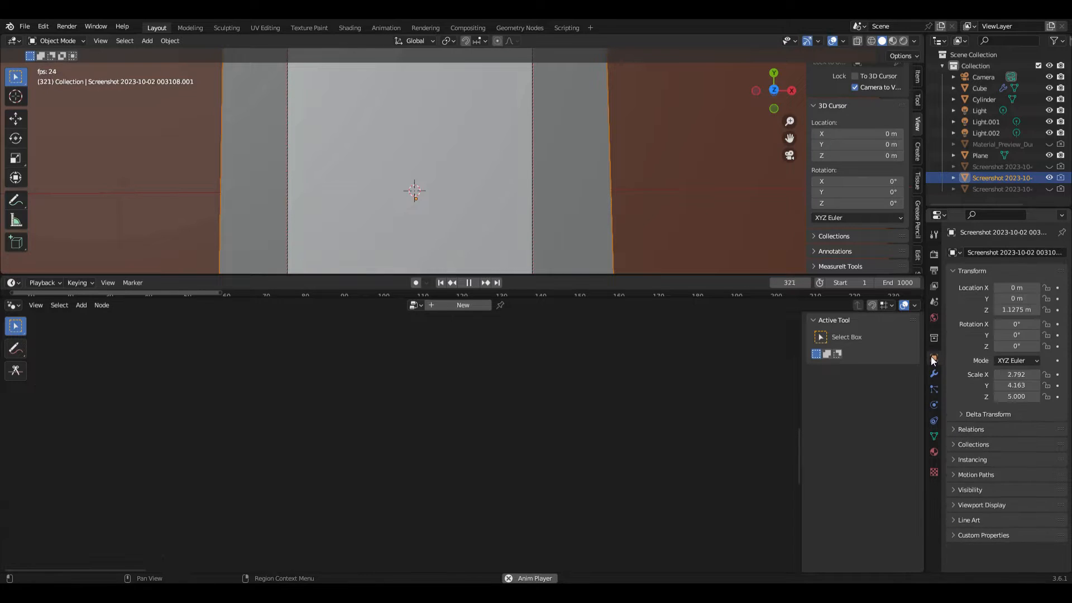
{"action": "left_click", "coordinate": [953, 506]}
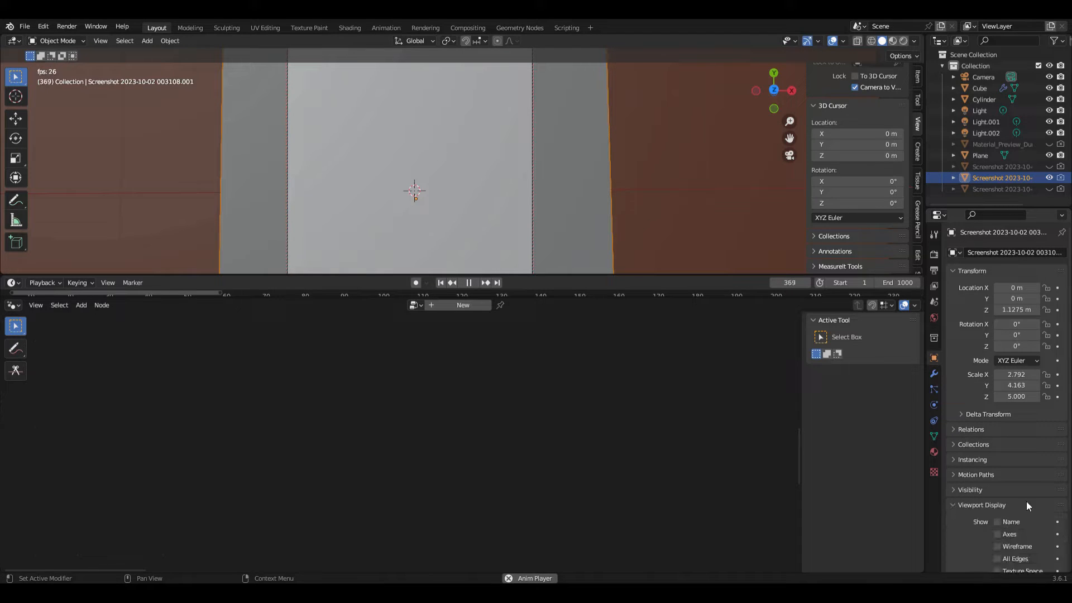
{"action": "scroll", "coordinate": [1011, 507], "scroll_direction": "down", "scroll_amount": 3}
{"action": "scroll", "coordinate": [1059, 486], "scroll_direction": "down", "scroll_amount": 2}
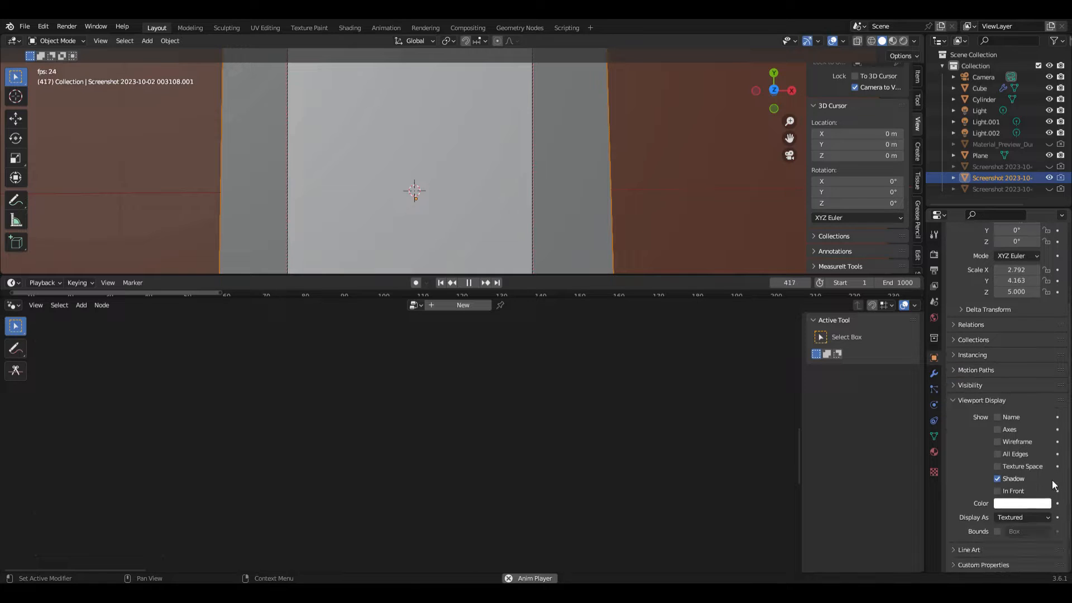
{"action": "left_click", "coordinate": [1014, 520]}
{"action": "left_click", "coordinate": [955, 386]}
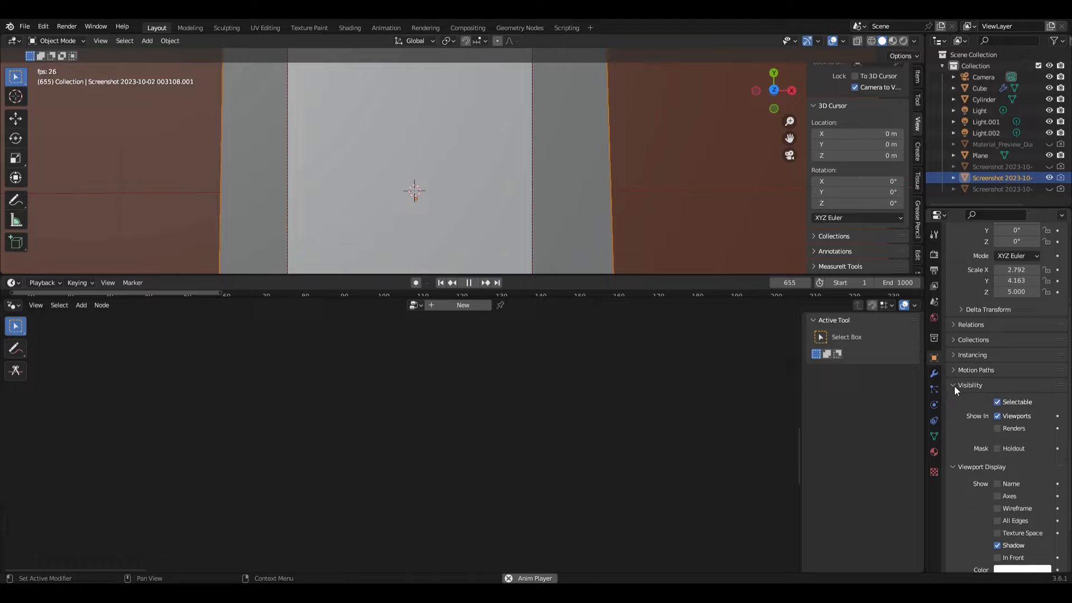
{"action": "left_click", "coordinate": [953, 468]}
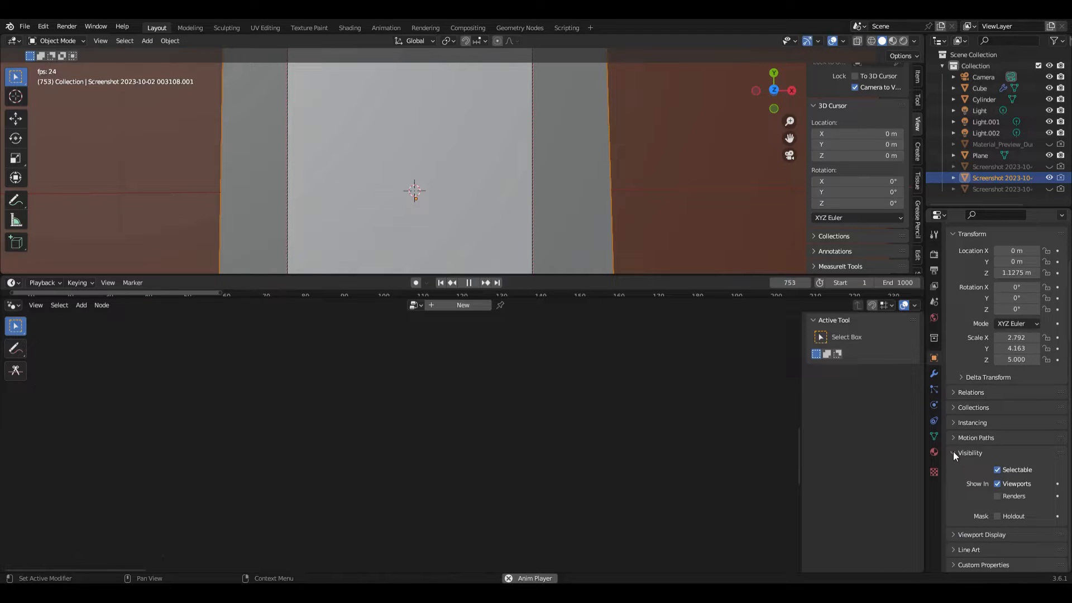
{"action": "left_click", "coordinate": [953, 452]}
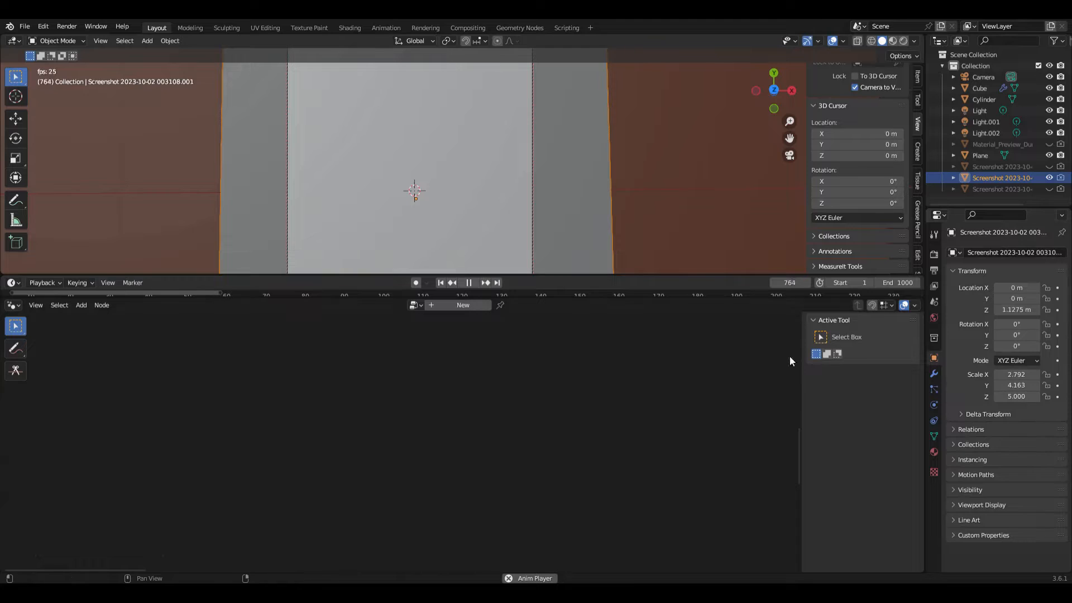
{"action": "left_click", "coordinate": [894, 42]}
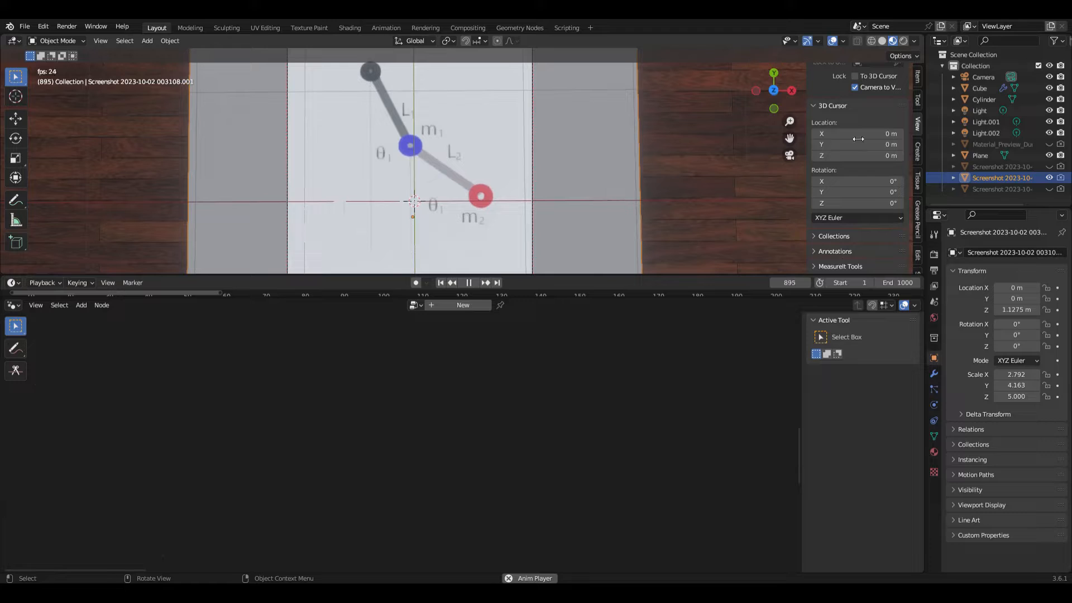
Change the render engine to Cycles and show the viewport in rendered shading with playback paused
{"action": "left_click", "coordinate": [935, 255]}
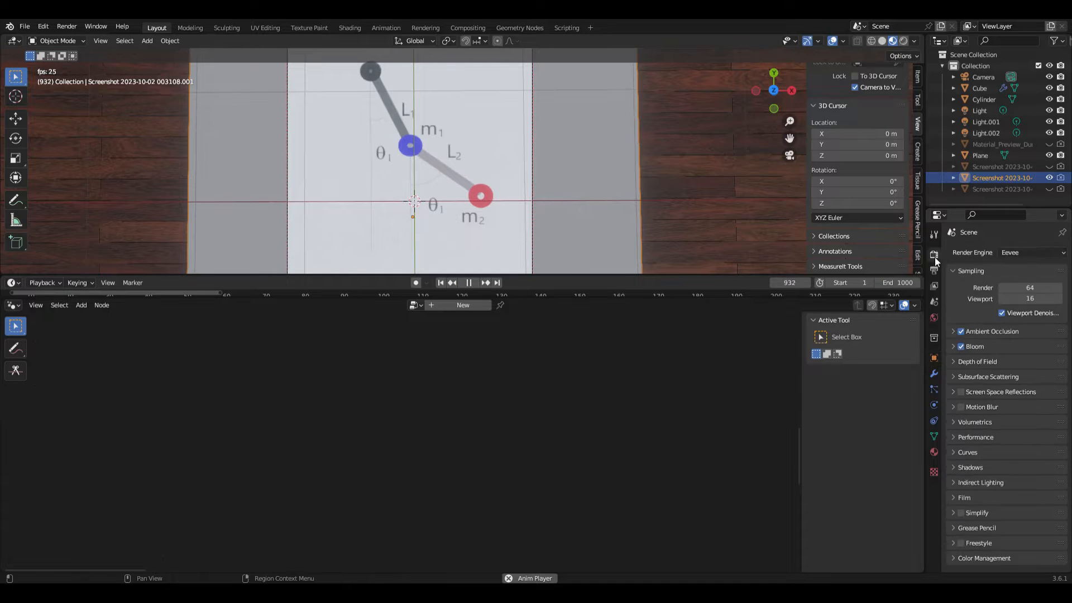
{"action": "left_click", "coordinate": [1011, 254]}
{"action": "left_click", "coordinate": [1016, 284]}
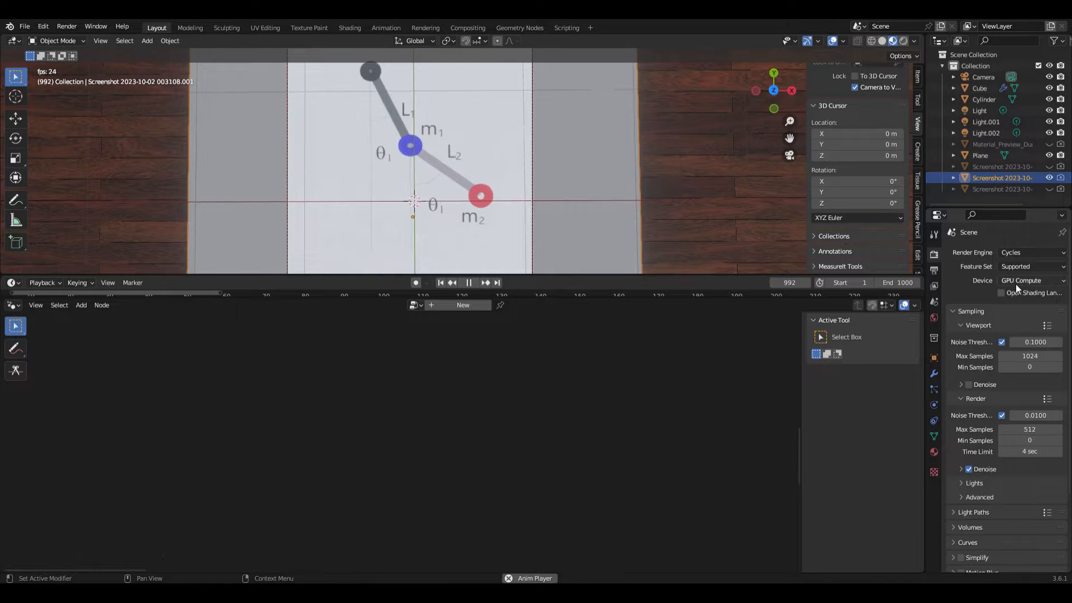
{"action": "left_click", "coordinate": [903, 42]}
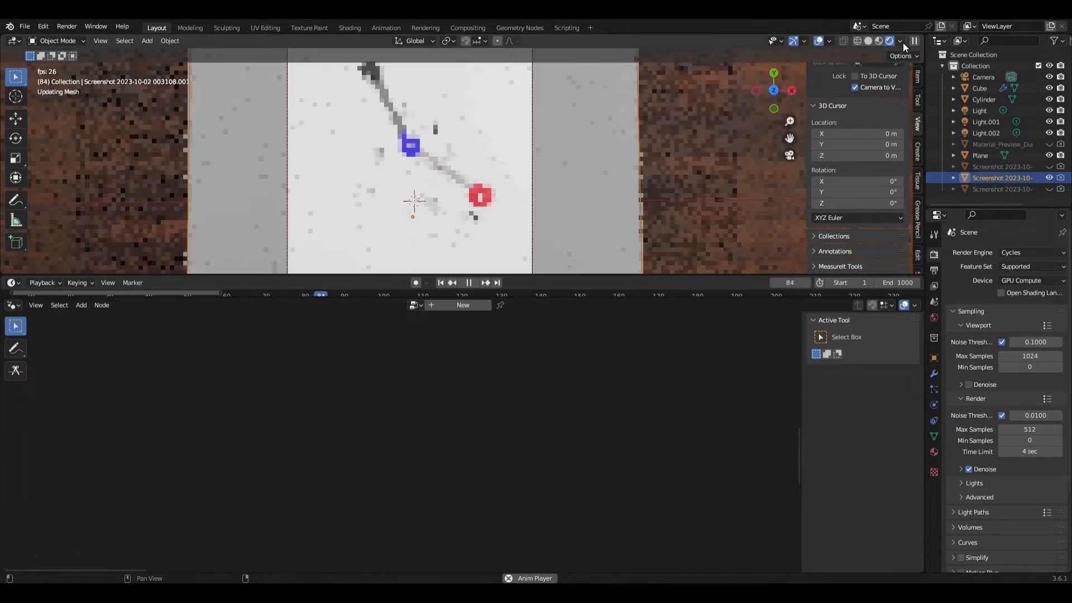
{"action": "left_click", "coordinate": [468, 284]}
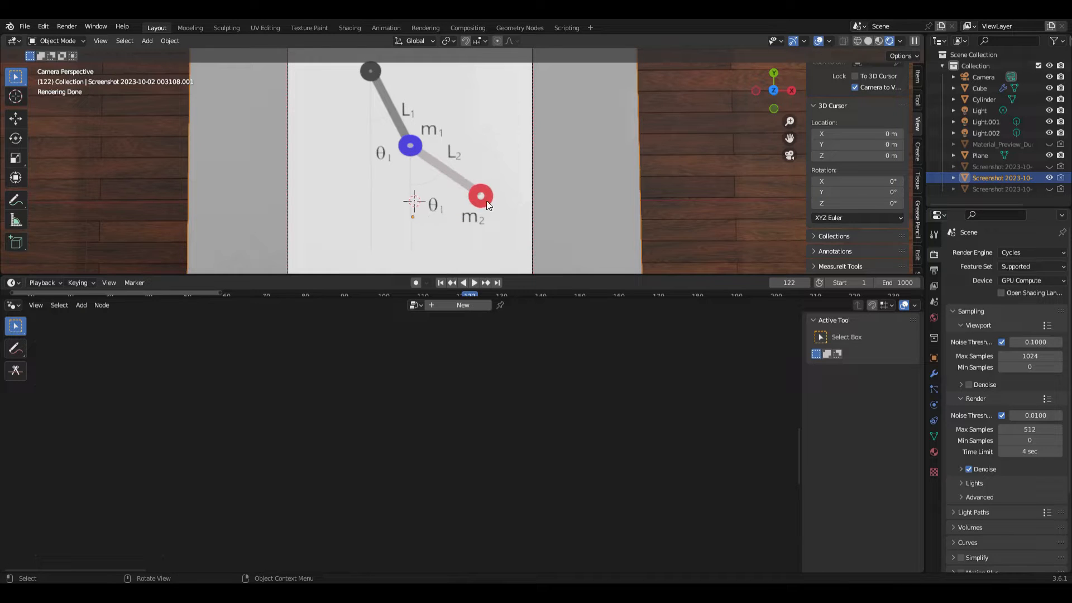
From the top view, hide the diagram sheet and show the screenshot sheet with the Lagrangian equations up close
{"action": "key", "text": "KP_7"}
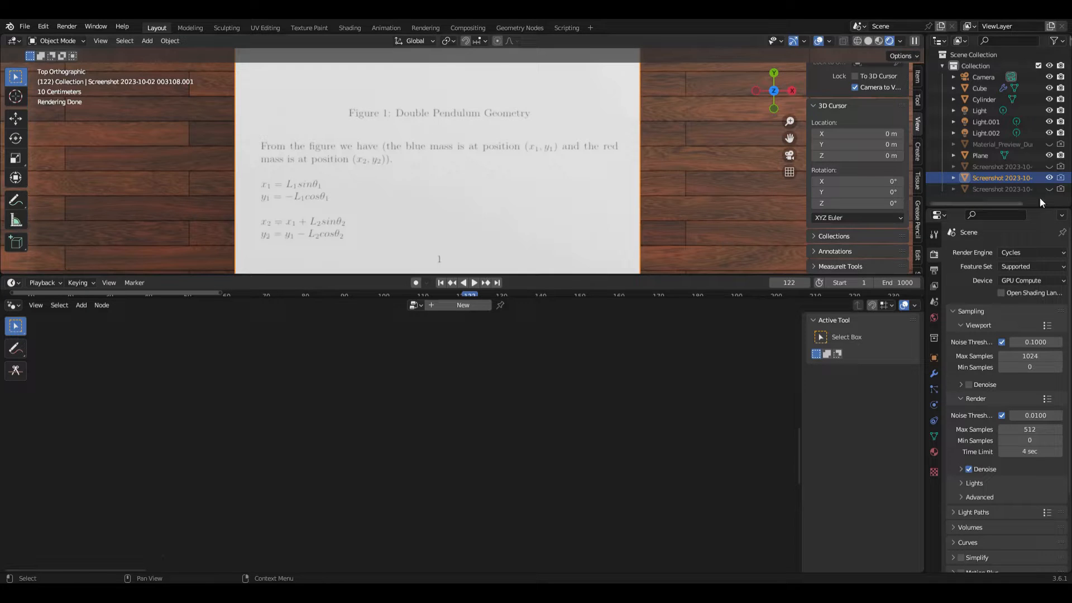
{"action": "left_click", "coordinate": [1049, 177]}
{"action": "left_click", "coordinate": [1050, 167]}
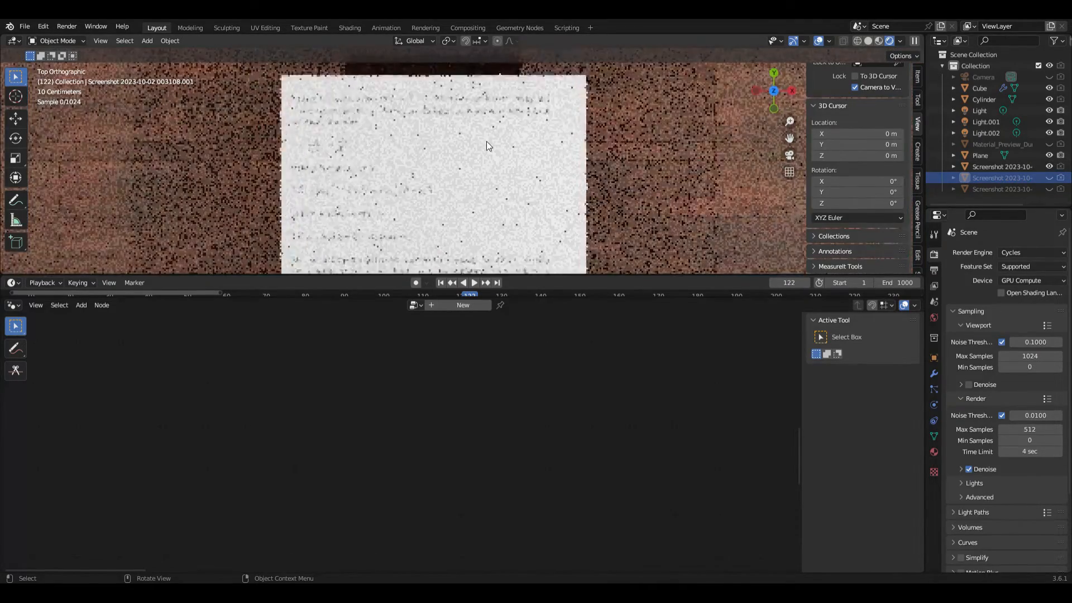
{"action": "scroll", "coordinate": [487, 144], "scroll_direction": "up", "scroll_amount": 3}
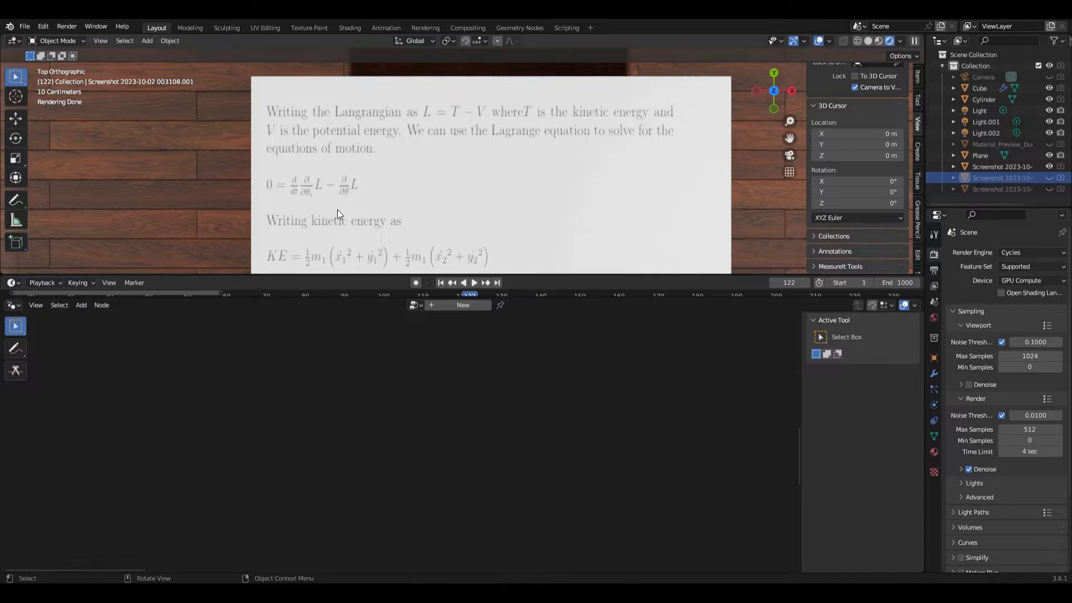
Read down the Lagrangian sheet through the kinetic and potential energy, the equations of motion, and the definitions of M, Δθ and α
{"action": "scroll", "coordinate": [380, 233], "scroll_direction": "down", "scroll_amount": 5, "text": "shift"}
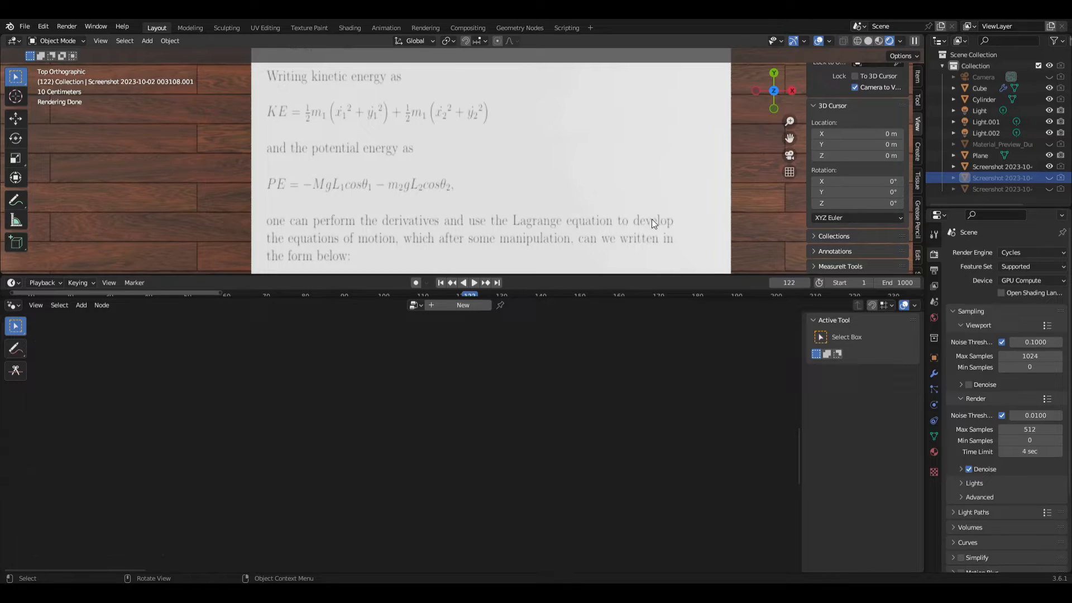
{"action": "scroll", "coordinate": [428, 237], "scroll_direction": "down", "scroll_amount": 5, "text": "shift"}
{"action": "scroll", "coordinate": [429, 236], "scroll_direction": "down", "scroll_amount": 2}
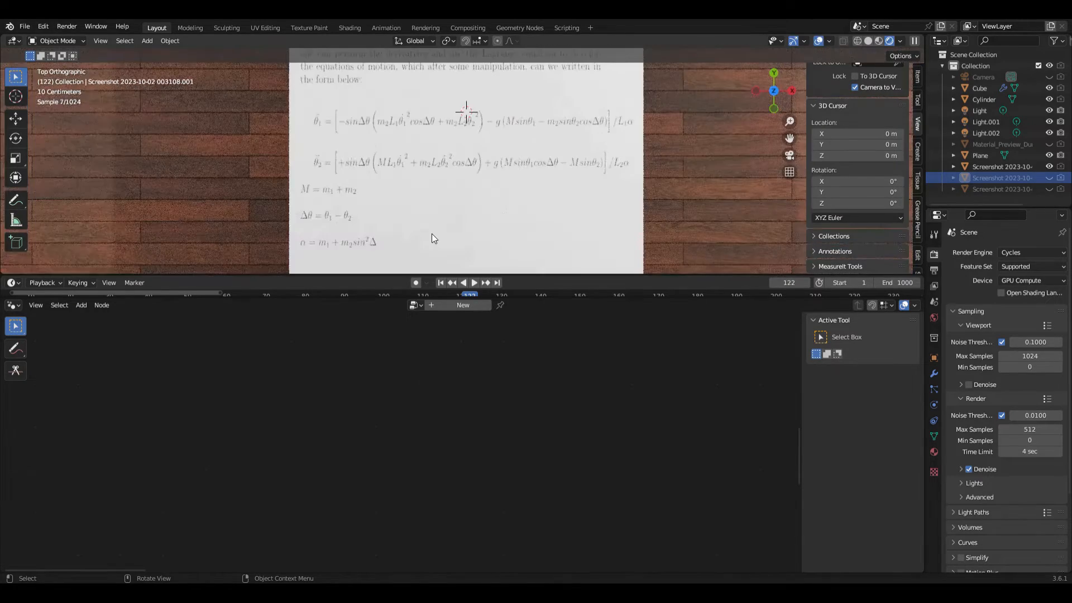
{"action": "scroll", "coordinate": [376, 221], "scroll_direction": "up", "scroll_amount": 1}
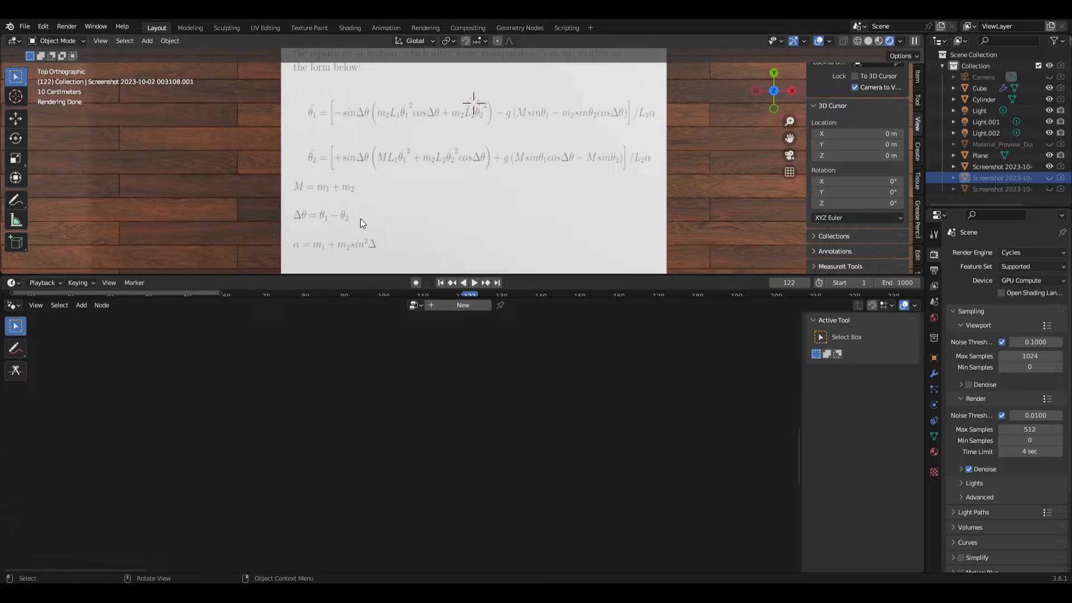
{"action": "scroll", "coordinate": [404, 236], "scroll_direction": "down", "scroll_amount": 10, "text": "shift"}
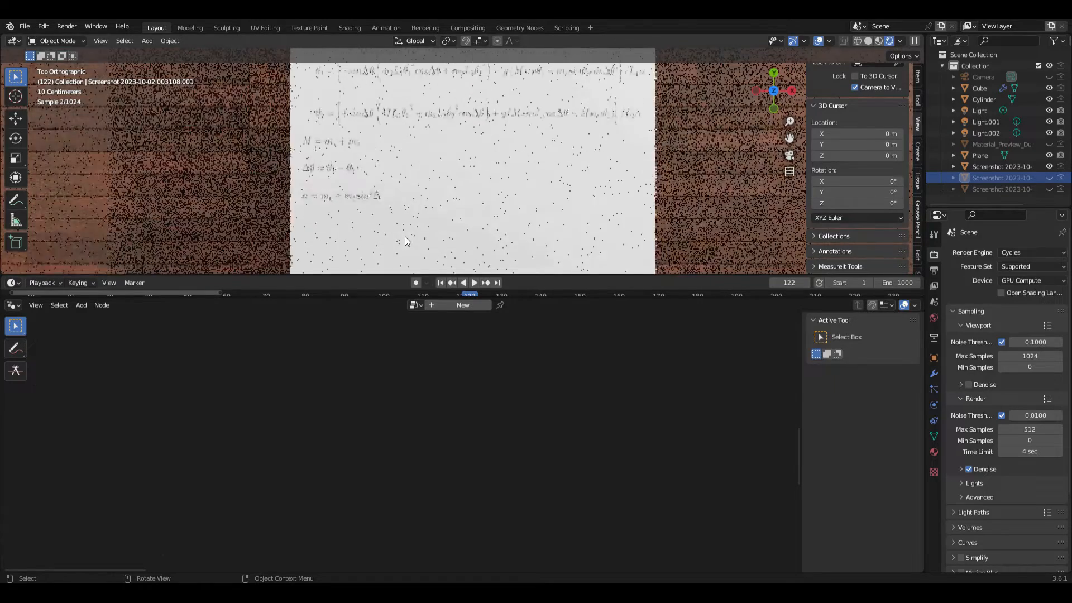
{"action": "scroll", "coordinate": [404, 237], "scroll_direction": "up", "scroll_amount": 5, "text": "shift"}
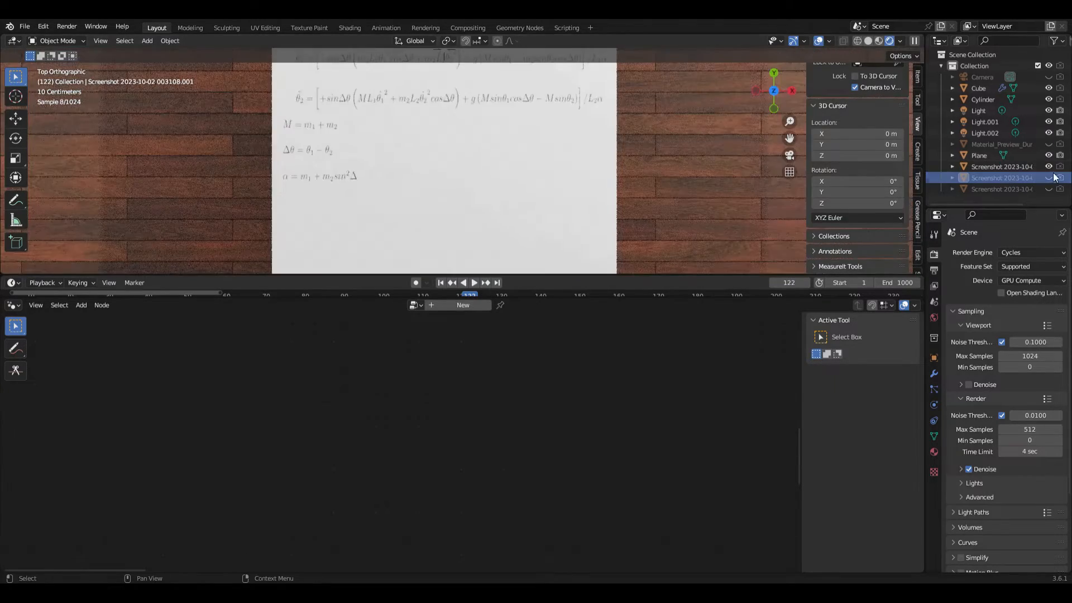
Hide the Lagrangian and double pendulum geometry sheets, and show the Runge-Kutta Method sheet
{"action": "left_click", "coordinate": [1050, 178]}
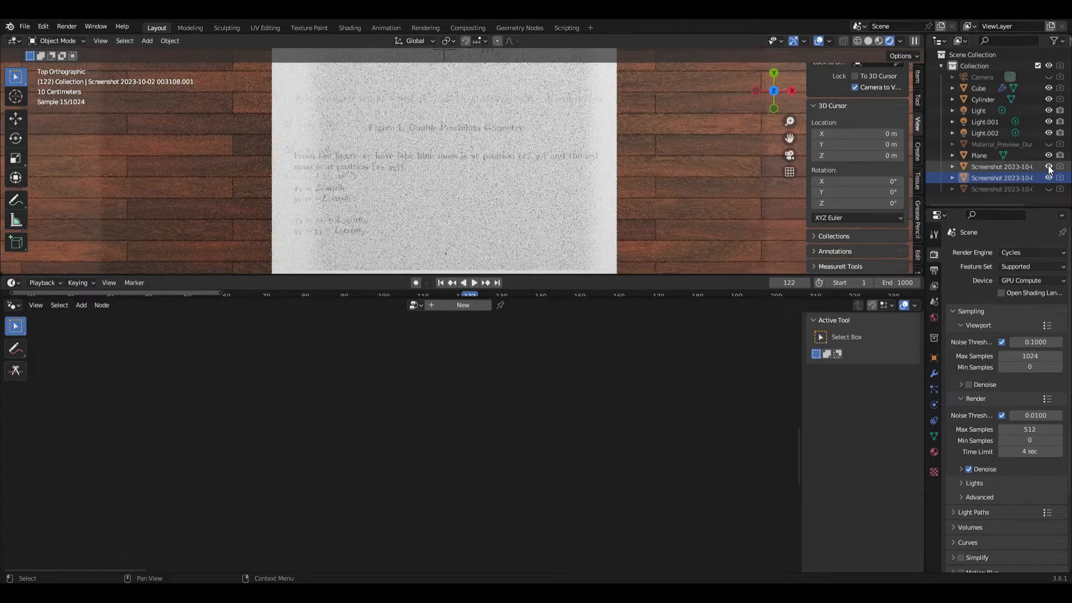
{"action": "left_click", "coordinate": [1050, 167]}
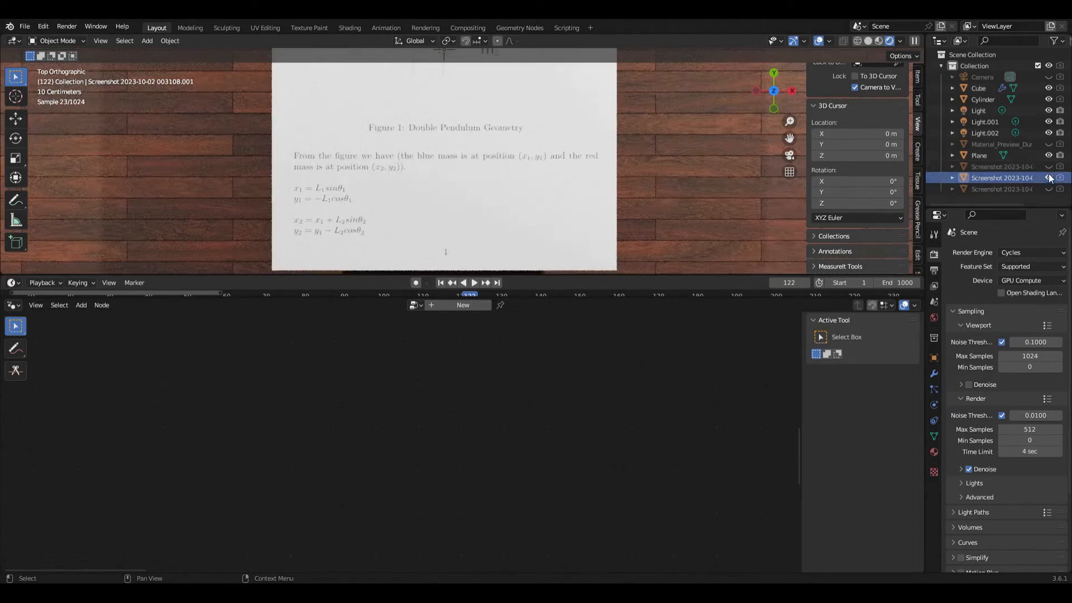
{"action": "left_click", "coordinate": [1051, 179]}
{"action": "left_click", "coordinate": [1050, 189]}
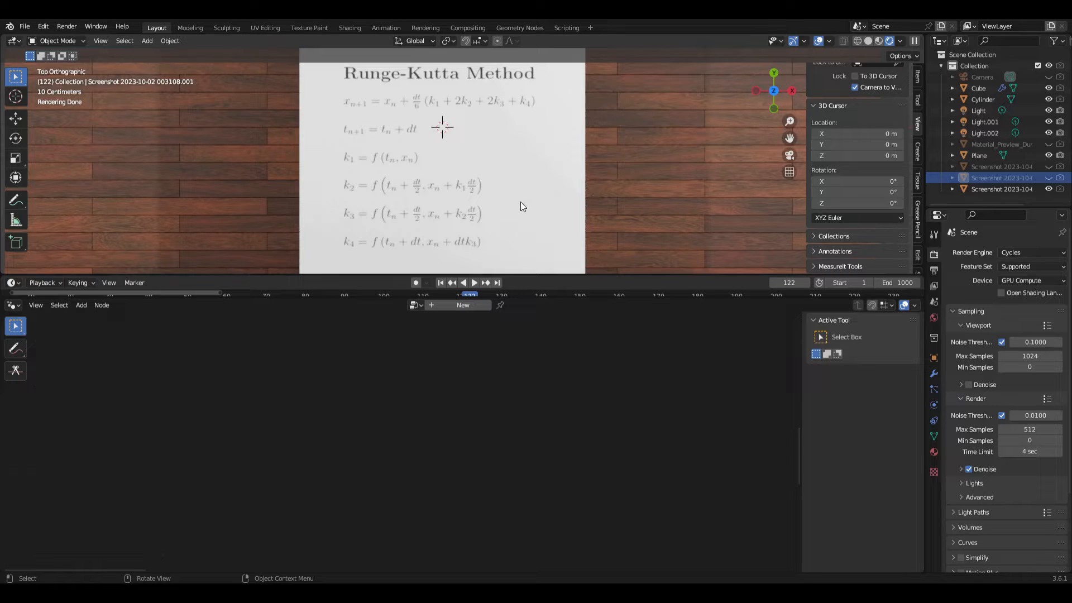
Handwrite an annotation starting with ẋ = f beside the Runge-Kutta formulas, and erase it
{"action": "left_click", "coordinate": [18, 206]}
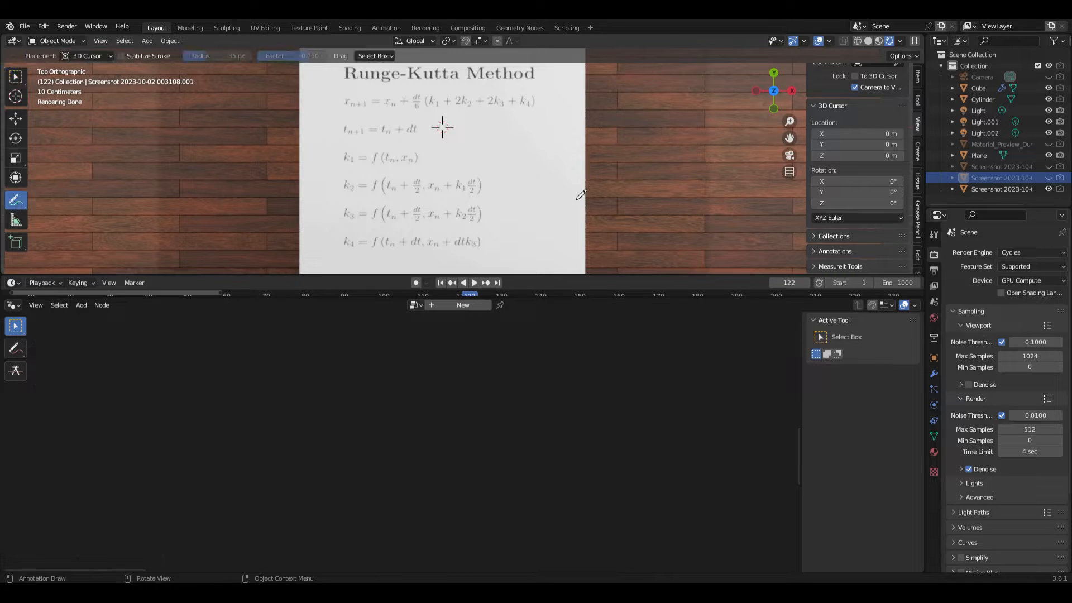
{"action": "mouse_move", "coordinate": [550, 149]}
{"action": "left_mouse_down"}
{"action": "mouse_move", "coordinate": [567, 175]}
{"action": "mouse_move", "coordinate": [553, 174]}
{"action": "mouse_move", "coordinate": [554, 143]}
{"action": "mouse_move", "coordinate": [618, 174]}
{"action": "mouse_move", "coordinate": [637, 154]}
{"action": "left_mouse_up"}
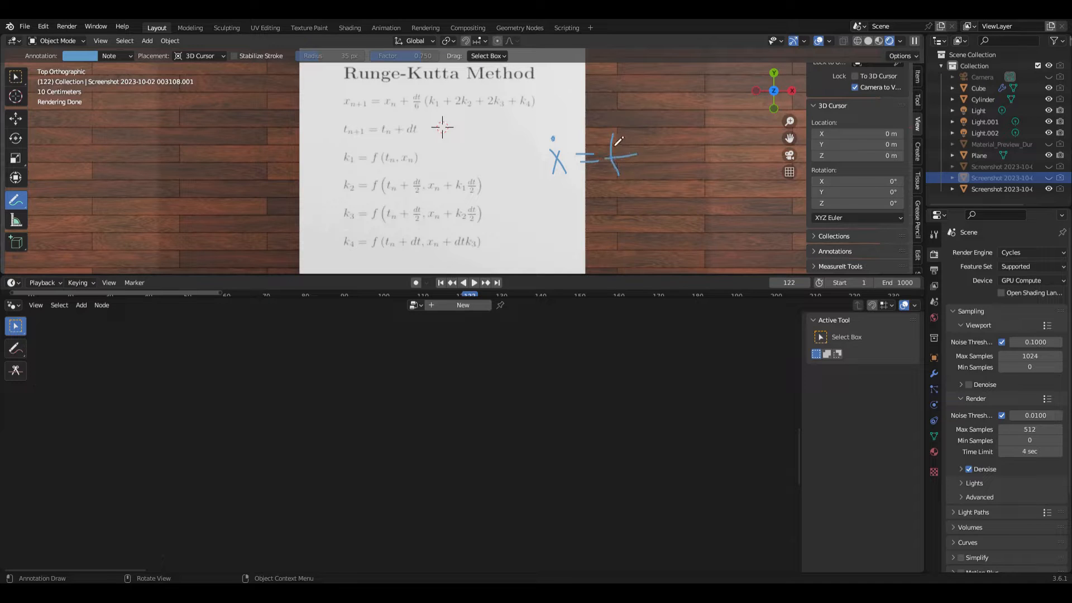
{"action": "mouse_move", "coordinate": [646, 144]}
{"action": "left_mouse_down"}
{"action": "mouse_move", "coordinate": [638, 162]}
{"action": "mouse_move", "coordinate": [650, 175]}
{"action": "mouse_move", "coordinate": [677, 172]}
{"action": "mouse_move", "coordinate": [659, 174]}
{"action": "left_mouse_up"}
{"action": "left_click_drag", "start_coordinate": [668, 142], "coordinate": [690, 176]}
{"action": "mouse_move", "coordinate": [19, 206]}
{"action": "left_mouse_down"}
{"action": "mouse_move", "coordinate": [63, 246]}
{"action": "mouse_move", "coordinate": [68, 266]}
{"action": "left_mouse_up"}
{"action": "left_click_drag", "start_coordinate": [613, 139], "coordinate": [646, 163]}
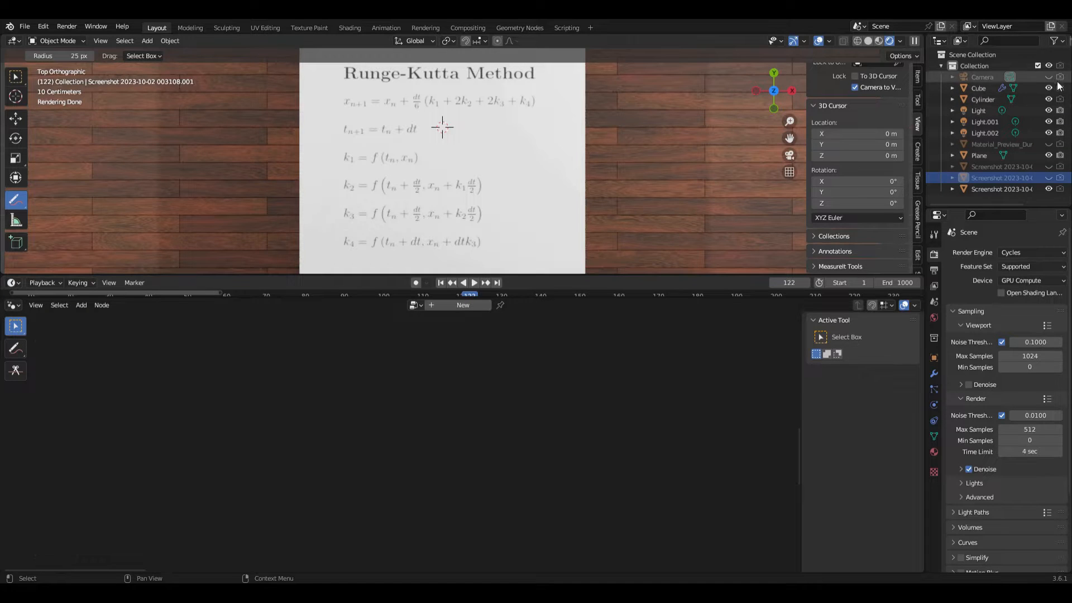
Hide the Runge-Kutta sheet and select the pendulum to show the initial-value nodes feeding the Simulation Input
{"action": "left_click", "coordinate": [1048, 188]}
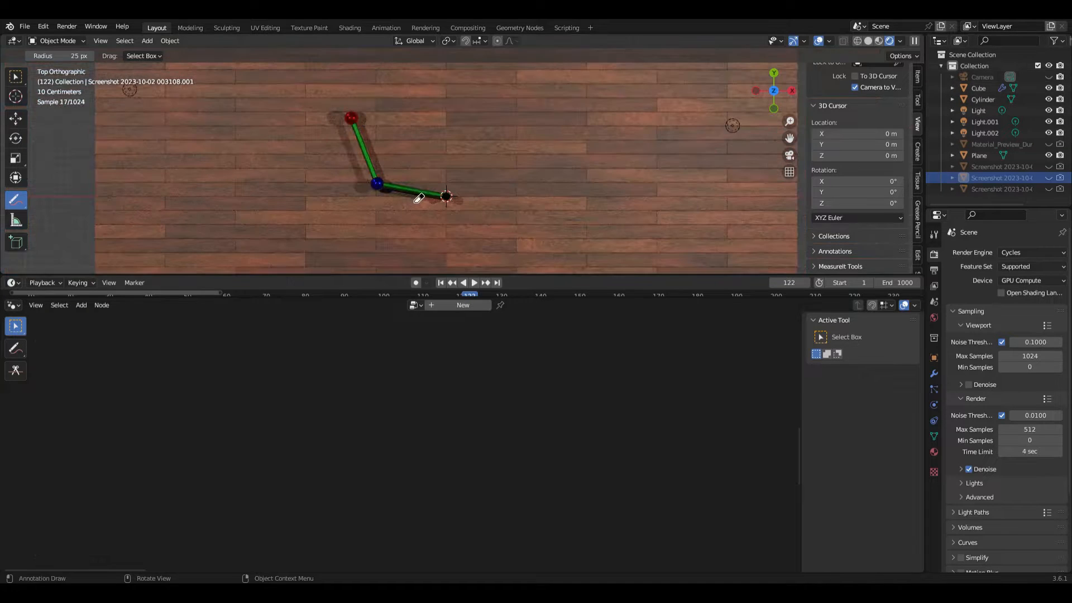
{"action": "left_click", "coordinate": [16, 77]}
{"action": "left_click", "coordinate": [369, 162]}
{"action": "scroll", "coordinate": [379, 337], "scroll_direction": "down", "scroll_amount": 4}
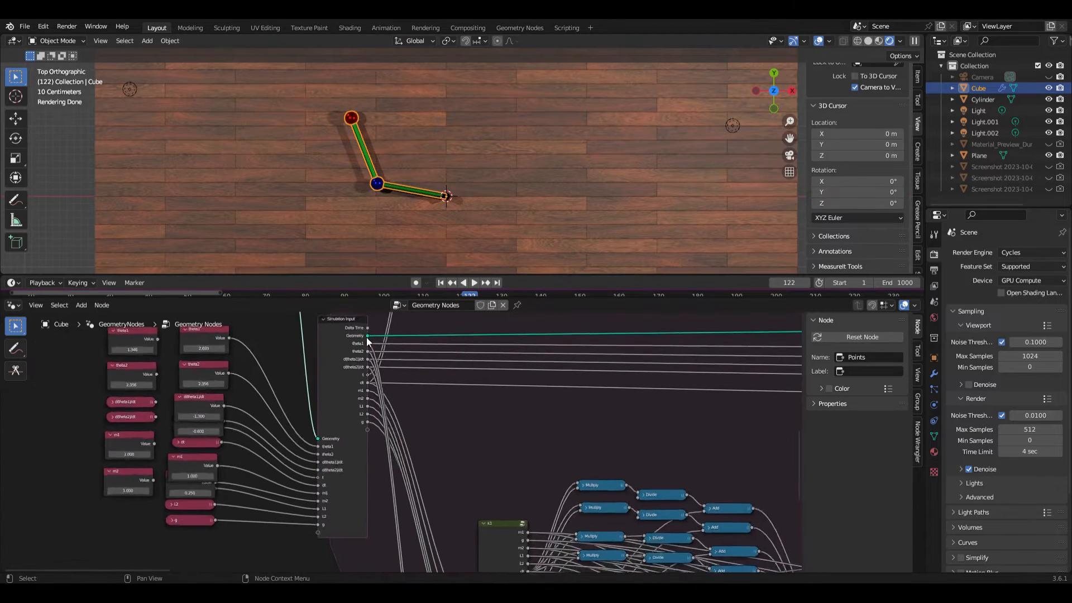
{"action": "scroll", "coordinate": [279, 377], "scroll_direction": "up", "scroll_amount": 2}
{"action": "scroll", "coordinate": [257, 378], "scroll_direction": "up", "scroll_amount": 2}
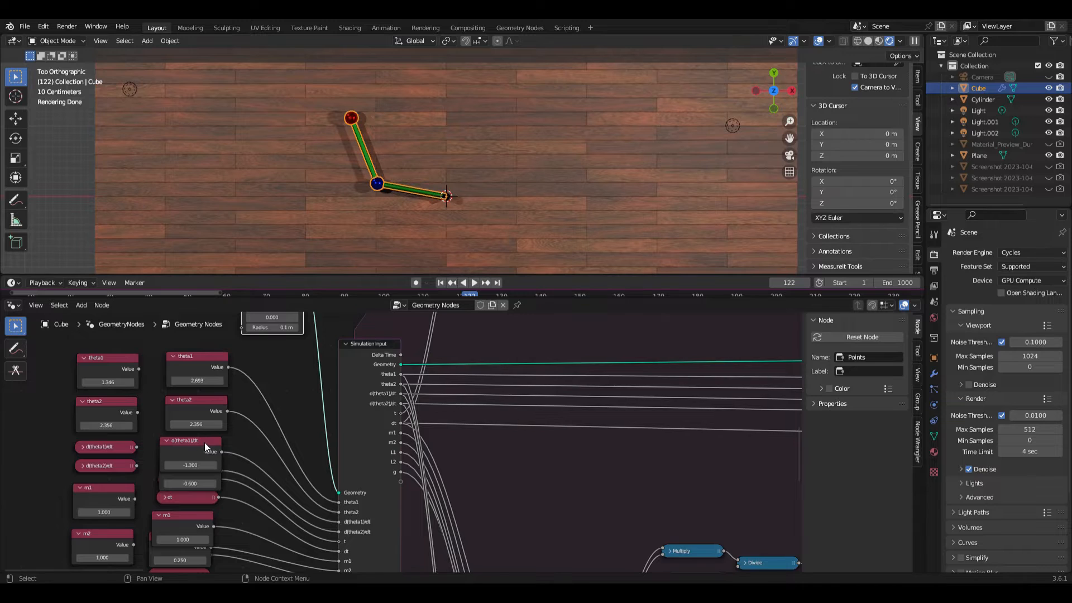
Collapse the connected theta1, theta2, d(theta1)/dt and d(theta2)/dt value nodes, spacing them out in a column
{"action": "scroll", "coordinate": [206, 442], "scroll_direction": "down", "scroll_amount": 3, "text": "shift"}
{"action": "left_click_drag", "start_coordinate": [189, 381], "coordinate": [190, 357]}
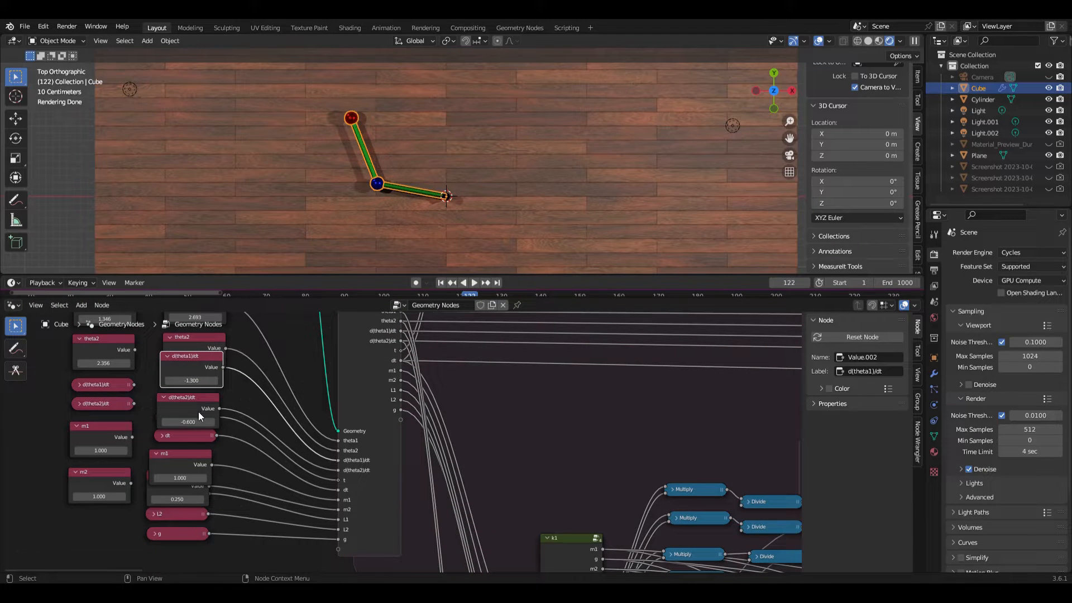
{"action": "left_click", "coordinate": [164, 397]}
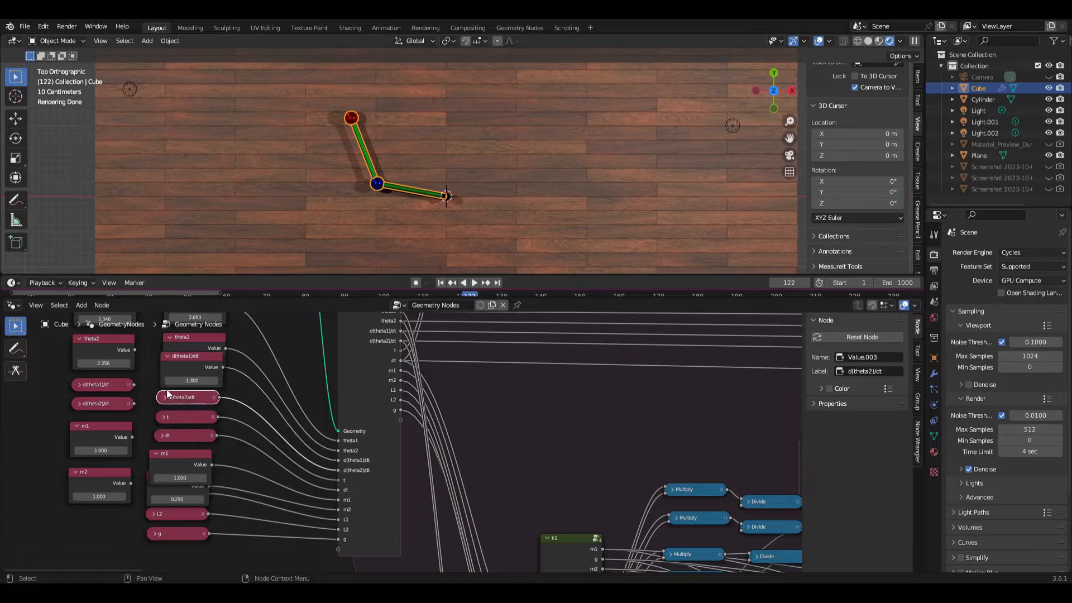
{"action": "left_click", "coordinate": [166, 357]}
{"action": "left_click_drag", "start_coordinate": [179, 357], "coordinate": [180, 383]}
{"action": "left_click", "coordinate": [170, 338]}
{"action": "scroll", "coordinate": [174, 360], "scroll_direction": "down", "scroll_amount": 1}
{"action": "middle_click_drag", "start_coordinate": [170, 337], "coordinate": [196, 377]}
{"action": "left_click", "coordinate": [192, 367]}
{"action": "scroll", "coordinate": [196, 377], "scroll_direction": "up", "scroll_amount": 1}
{"action": "middle_click_drag", "start_coordinate": [190, 439], "coordinate": [156, 391]}
{"action": "scroll", "coordinate": [155, 390], "scroll_direction": "up", "scroll_amount": 3}
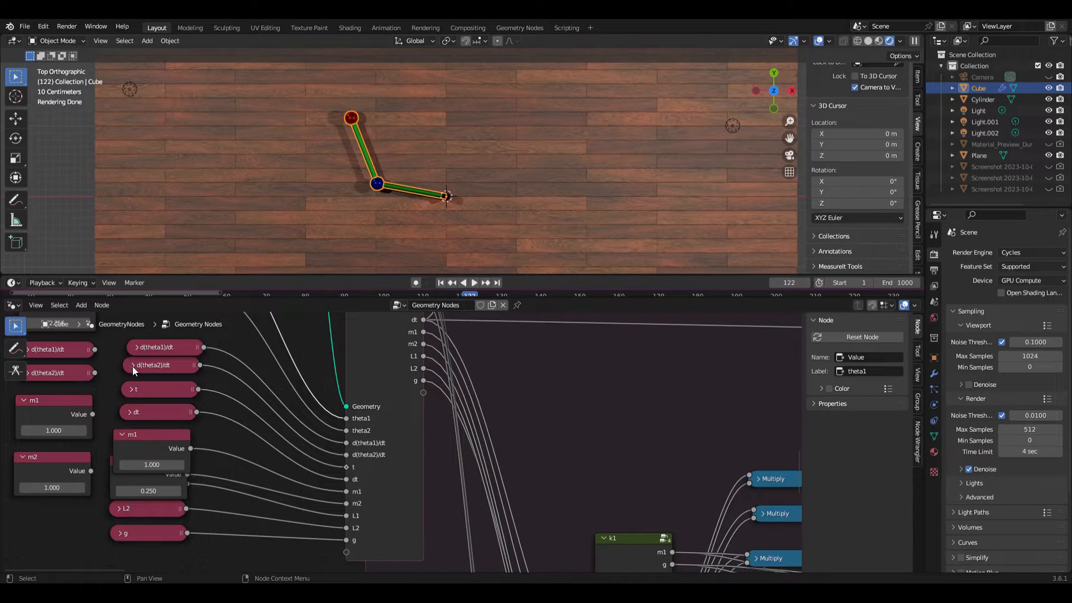
Go through the t, dt, mass, length and g value nodes, leaving the connected m1, m2 and L1 nodes collapsed
{"action": "left_click", "coordinate": [129, 387]}
{"action": "left_click", "coordinate": [128, 413]}
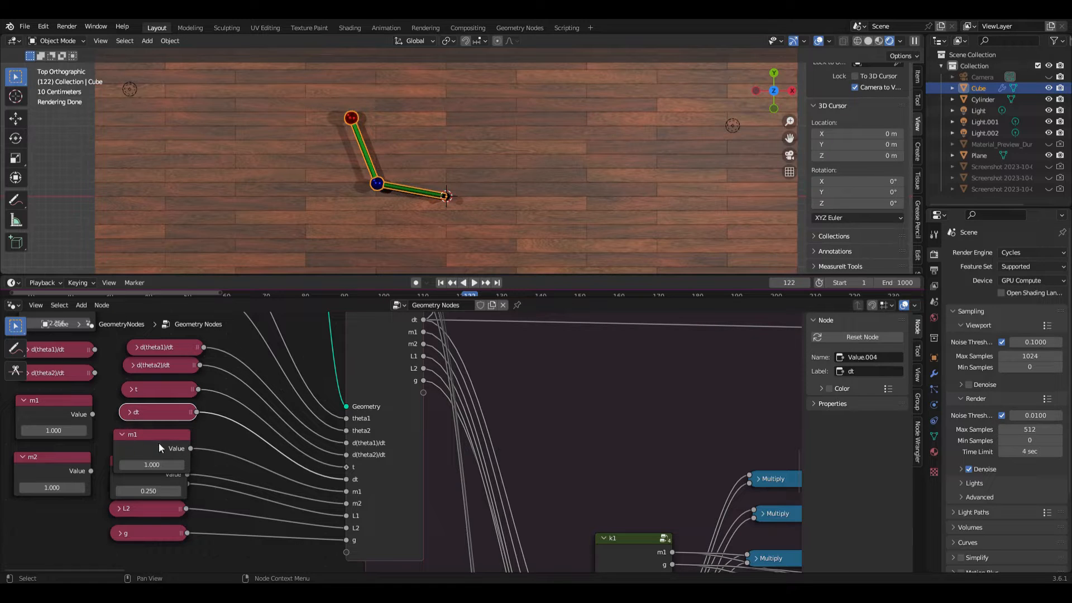
{"action": "left_click", "coordinate": [119, 433]}
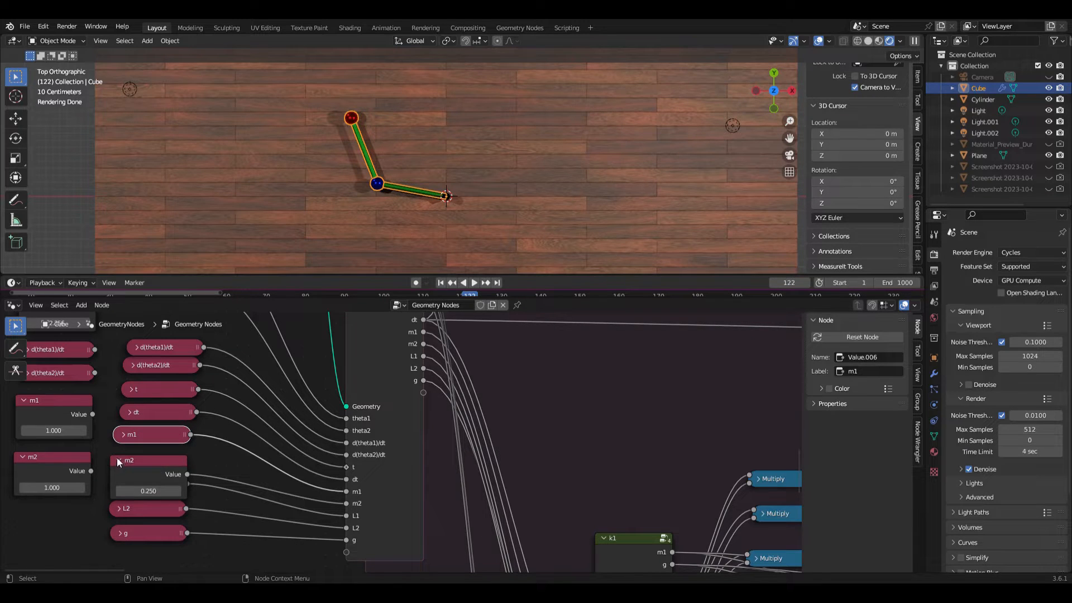
{"action": "left_click", "coordinate": [119, 460]}
{"action": "left_click", "coordinate": [119, 486]}
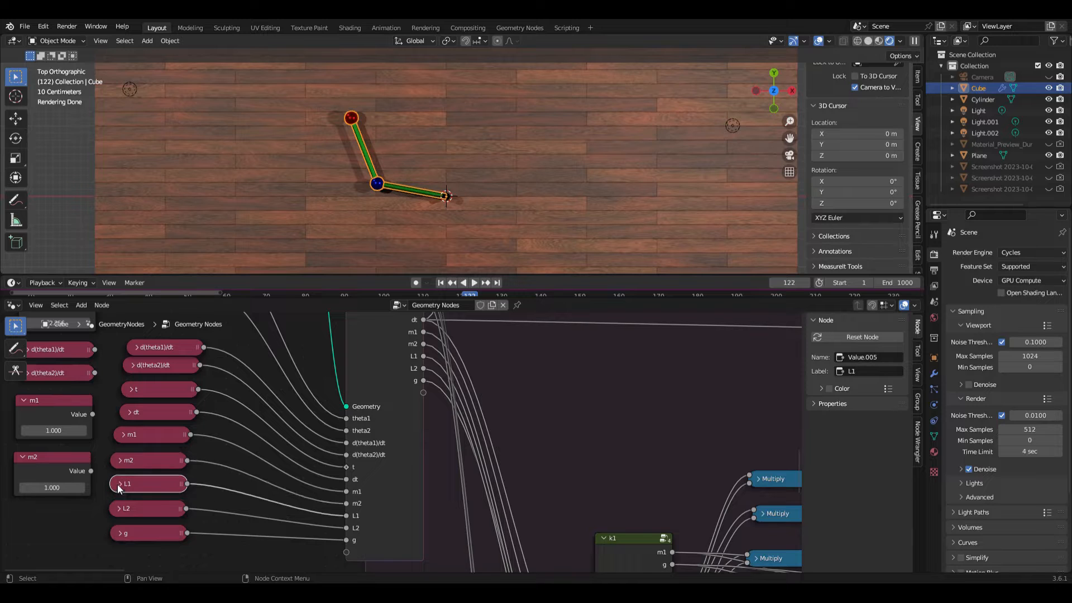
{"action": "left_click", "coordinate": [120, 508]}
{"action": "left_click", "coordinate": [120, 508]}
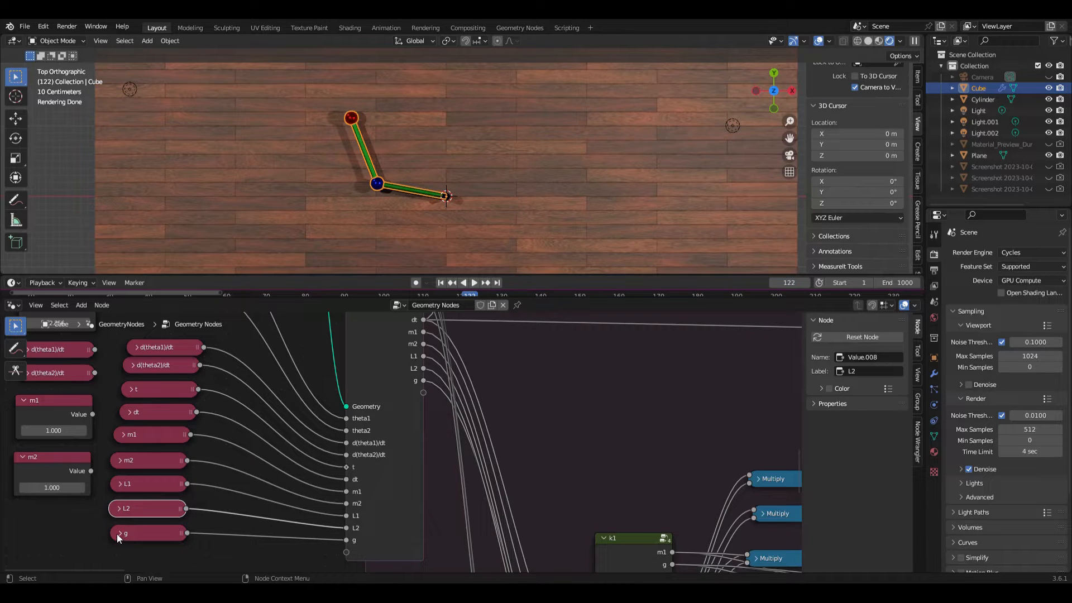
{"action": "left_click", "coordinate": [119, 533]}
{"action": "left_click", "coordinate": [119, 533]}
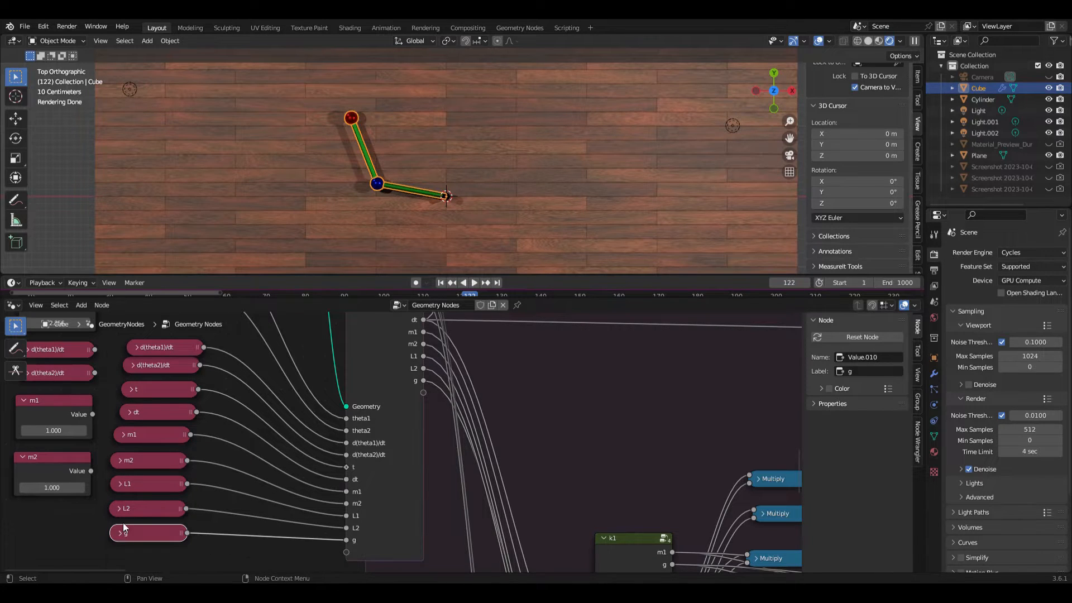
Follow the node tree into the simulation zone and examine the k1 group's inputs and outputs
{"action": "scroll", "coordinate": [310, 529], "scroll_direction": "down", "scroll_amount": 8}
{"action": "middle_click_drag", "start_coordinate": [270, 322], "coordinate": [333, 473]}
{"action": "scroll", "coordinate": [259, 468], "scroll_direction": "up", "scroll_amount": 4}
{"action": "scroll", "coordinate": [205, 518], "scroll_direction": "up", "scroll_amount": 2}
{"action": "middle_click_drag", "start_coordinate": [250, 316], "coordinate": [220, 413]}
{"action": "middle_click_drag", "start_coordinate": [212, 499], "coordinate": [181, 313]}
{"action": "middle_click_drag", "start_coordinate": [259, 384], "coordinate": [239, 316]}
{"action": "middle_click_drag", "start_coordinate": [336, 441], "coordinate": [280, 349]}
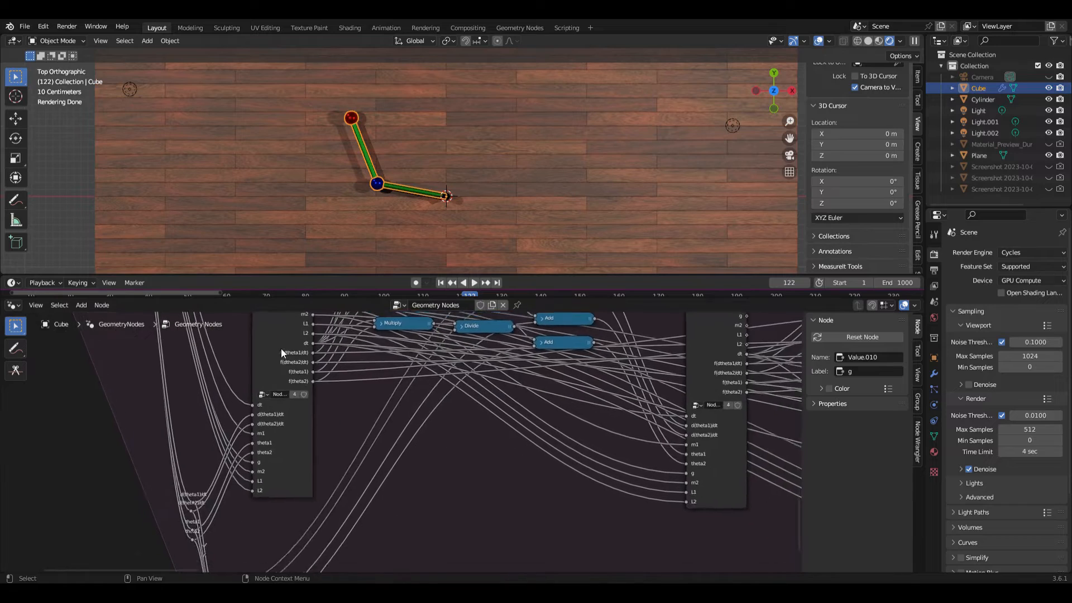
{"action": "middle_click_drag", "start_coordinate": [275, 312], "coordinate": [273, 387]}
{"action": "left_click", "coordinate": [273, 387]}
{"action": "middle_click_drag", "start_coordinate": [261, 490], "coordinate": [258, 456]}
{"action": "scroll", "coordinate": [272, 387], "scroll_direction": "up", "scroll_amount": 1}
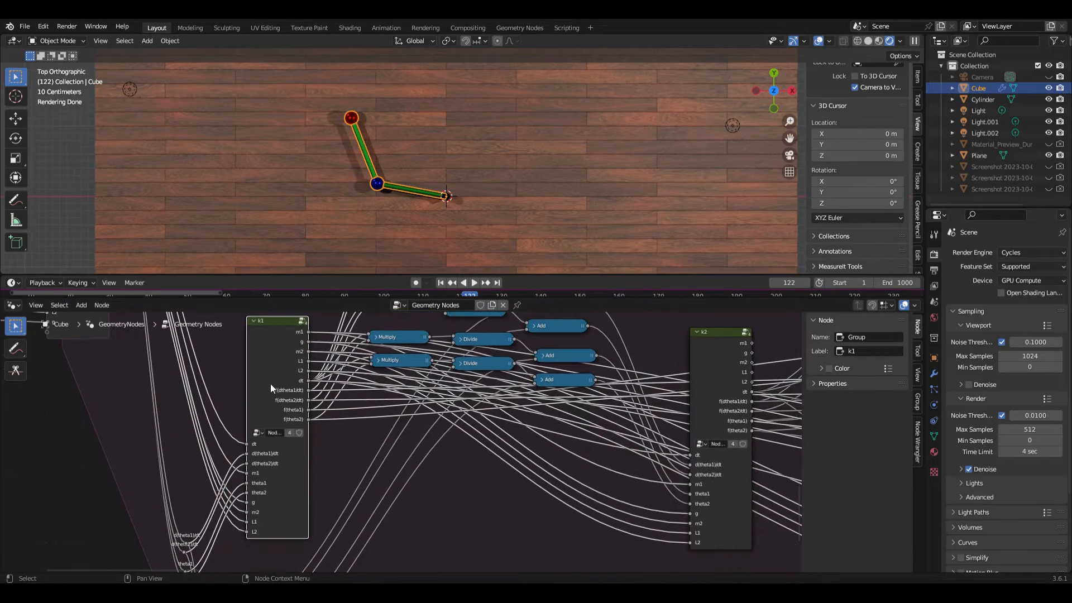
Show the Runge-Kutta sheet again and bring its k1 to k4 formulas up close
{"action": "left_click", "coordinate": [1049, 189]}
{"action": "scroll", "coordinate": [524, 195], "scroll_direction": "down", "scroll_amount": 5, "text": "shift"}
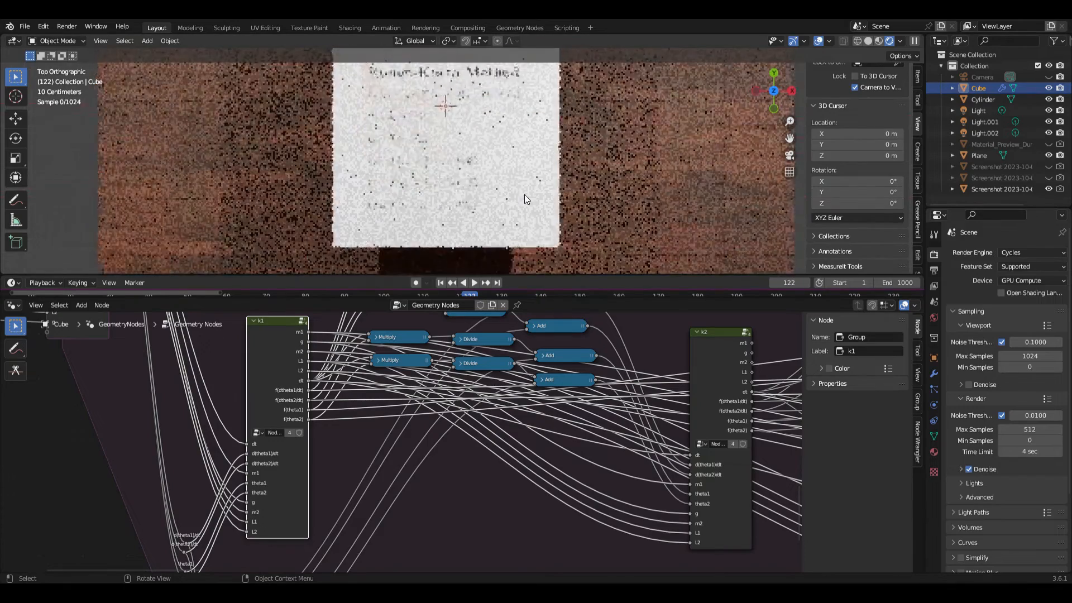
{"action": "scroll", "coordinate": [524, 194], "scroll_direction": "up", "scroll_amount": 1}
{"action": "scroll", "coordinate": [524, 194], "scroll_direction": "up", "scroll_amount": 2, "text": "shift"}
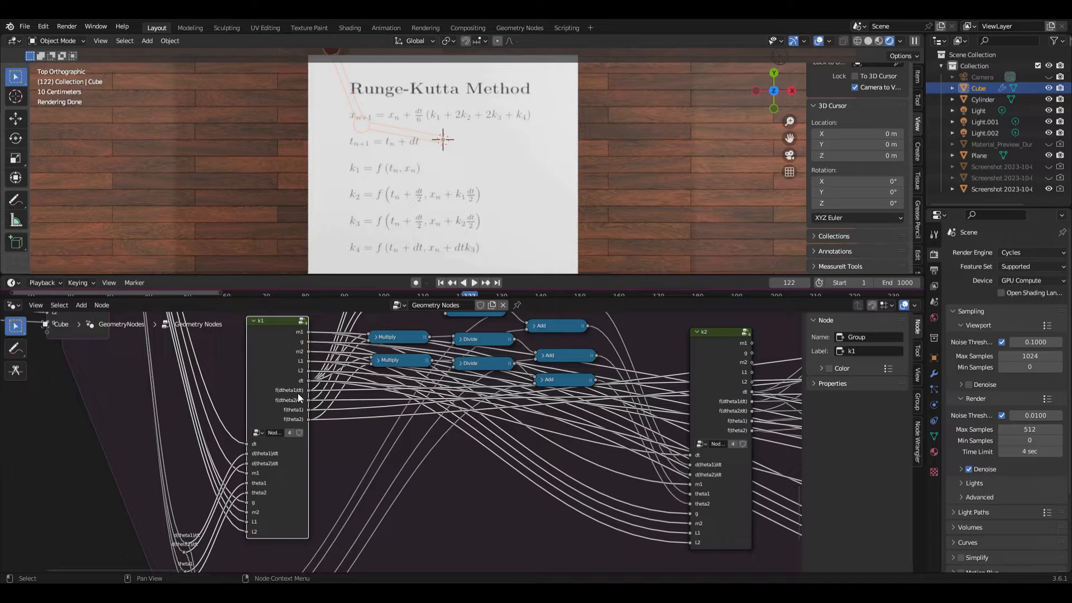
Stack the four Multiply nodes after the k1 group closely above one another so their input links are distinguishable
{"action": "middle_click_drag", "start_coordinate": [376, 342], "coordinate": [330, 392]}
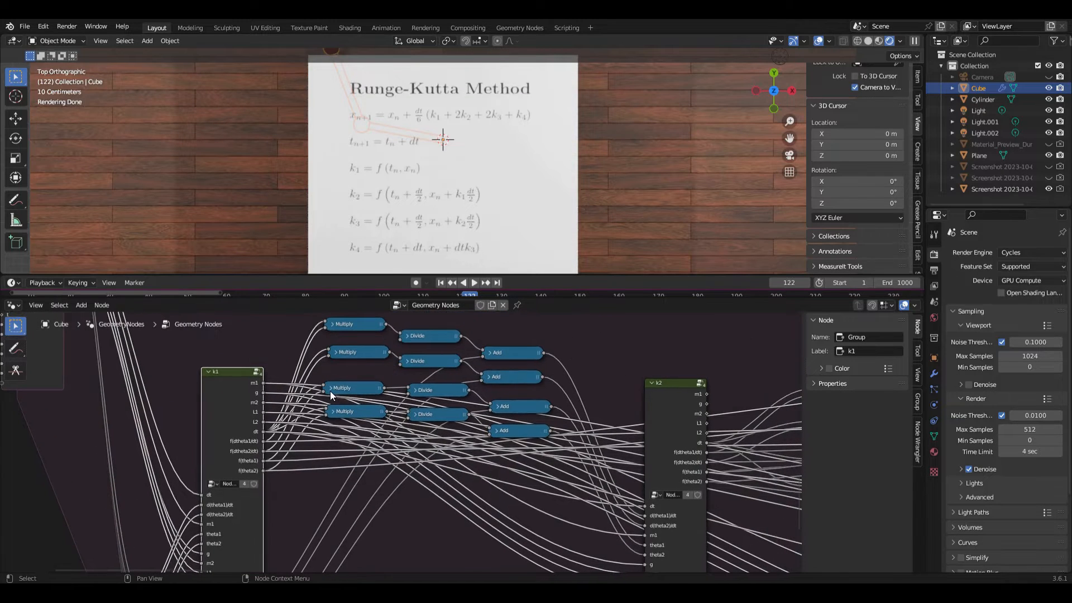
{"action": "mouse_move", "coordinate": [351, 323]}
{"action": "left_mouse_down"}
{"action": "mouse_move", "coordinate": [296, 408]}
{"action": "mouse_move", "coordinate": [312, 391]}
{"action": "mouse_move", "coordinate": [322, 441]}
{"action": "mouse_move", "coordinate": [347, 335]}
{"action": "left_mouse_up"}
{"action": "scroll", "coordinate": [347, 347], "scroll_direction": "up", "scroll_amount": 2}
{"action": "scroll", "coordinate": [347, 380], "scroll_direction": "up", "scroll_amount": 2}
{"action": "middle_click_drag", "start_coordinate": [353, 387], "coordinate": [353, 438]}
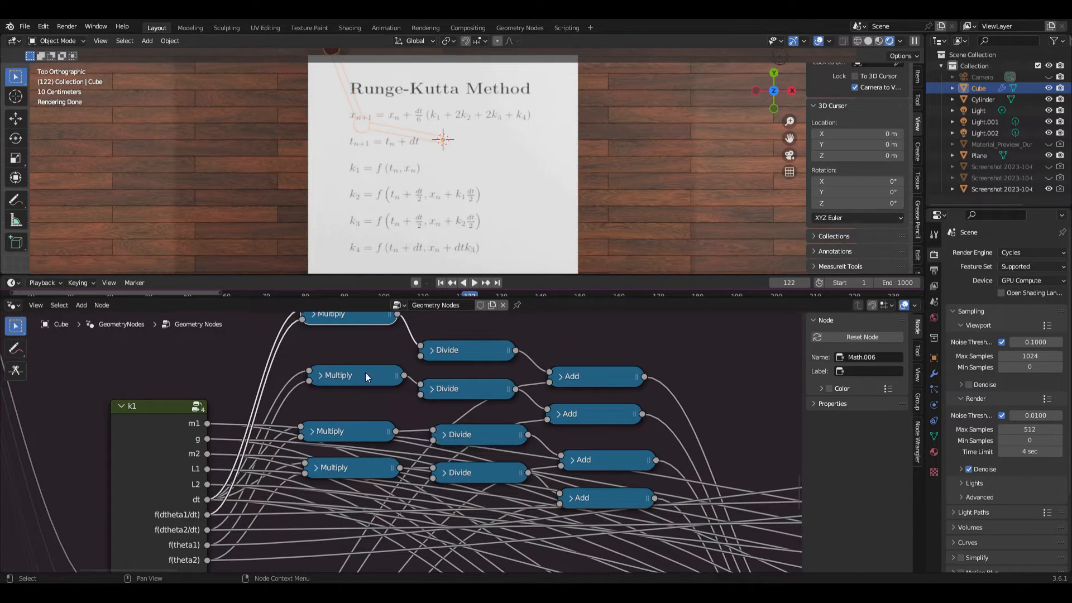
{"action": "left_click_drag", "start_coordinate": [353, 324], "coordinate": [356, 417]}
{"action": "left_click", "coordinate": [351, 378]}
{"action": "mouse_move", "coordinate": [351, 468]}
{"action": "left_mouse_down"}
{"action": "mouse_move", "coordinate": [355, 507]}
{"action": "mouse_move", "coordinate": [359, 451]}
{"action": "left_mouse_up"}
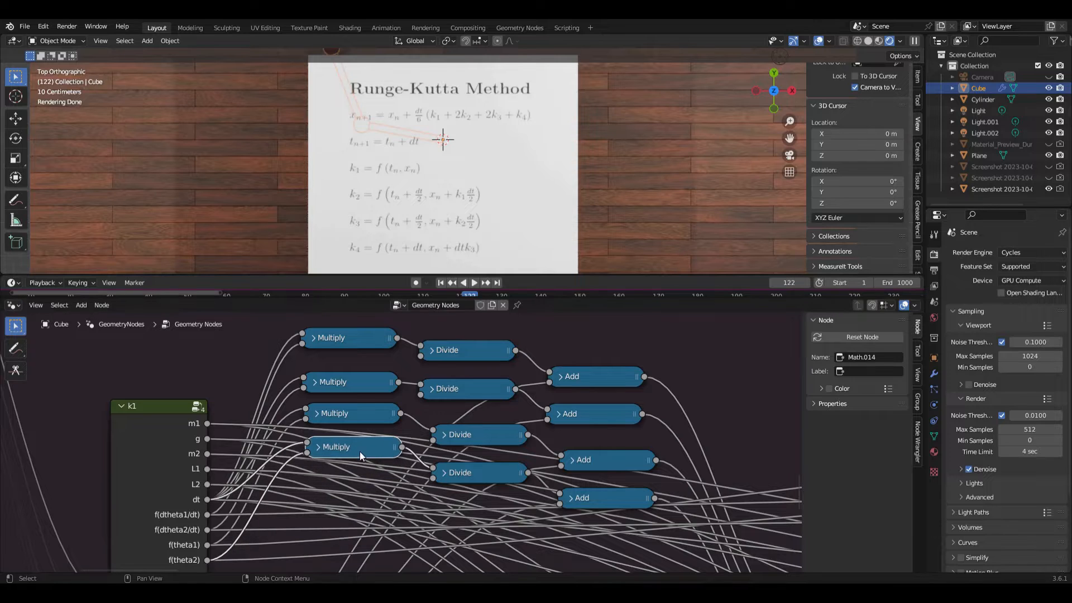
Expand the uppermost Divide and Add nodes between k1 and k2 to inspect their settings, collapsing each again
{"action": "left_click", "coordinate": [433, 350]}
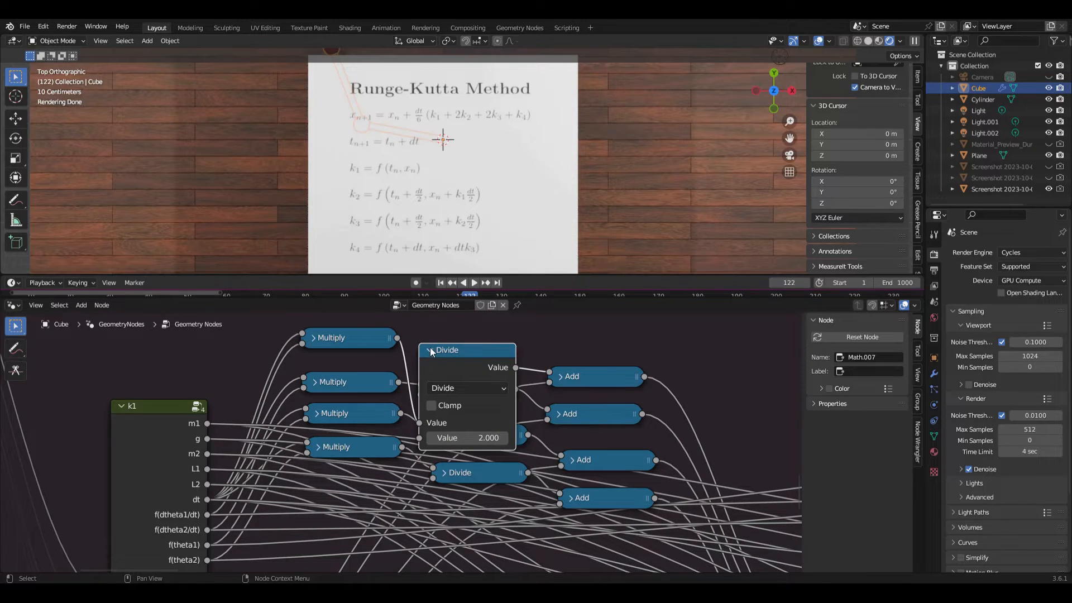
{"action": "left_click", "coordinate": [431, 351]}
{"action": "scroll", "coordinate": [460, 450], "scroll_direction": "down", "scroll_amount": 1}
{"action": "scroll", "coordinate": [385, 421], "scroll_direction": "right", "scroll_amount": 9}
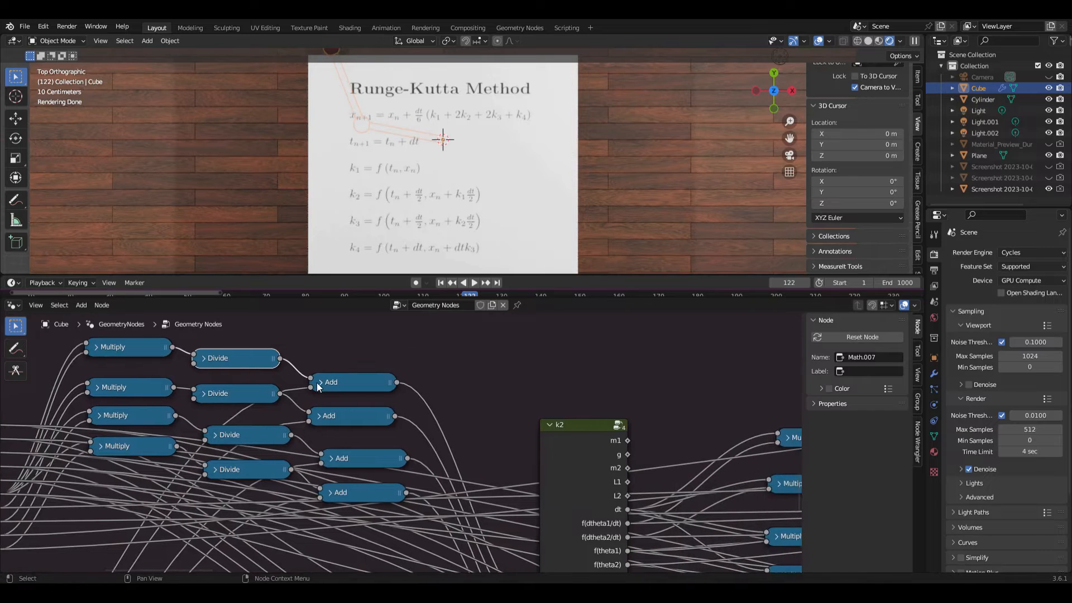
{"action": "left_click", "coordinate": [320, 383]}
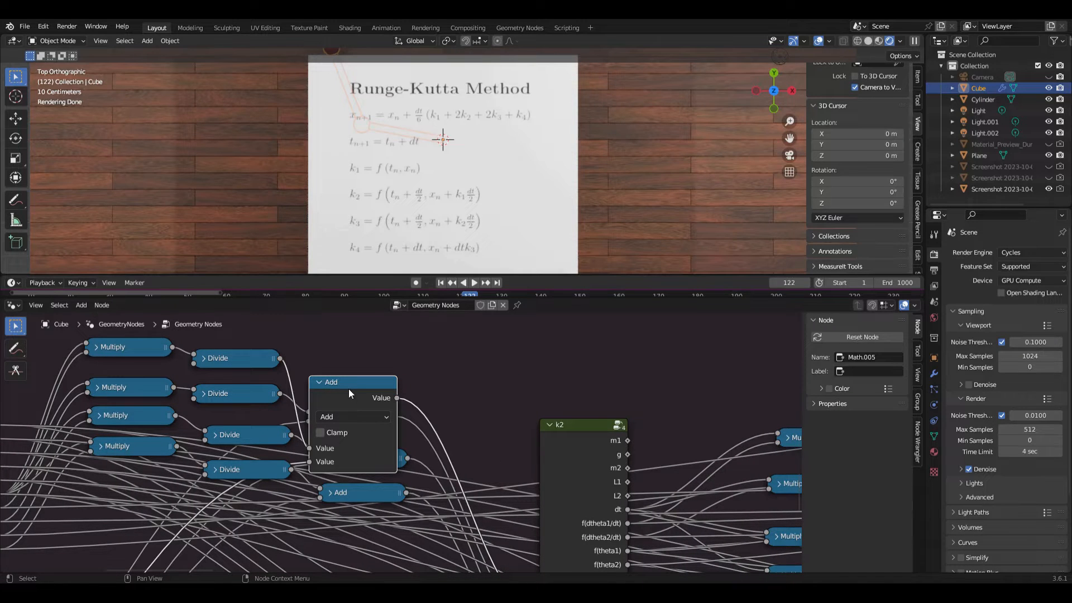
{"action": "left_click", "coordinate": [320, 382]}
Move the uppermost Add node down into the open area beside the theta reroutes to expose its input link
{"action": "scroll", "coordinate": [377, 366], "scroll_direction": "down", "scroll_amount": 2}
{"action": "scroll", "coordinate": [391, 357], "scroll_direction": "down", "scroll_amount": 3}
{"action": "left_click_drag", "start_coordinate": [410, 328], "coordinate": [361, 524]}
{"action": "middle_click_drag", "start_coordinate": [361, 525], "coordinate": [403, 442]}
{"action": "scroll", "coordinate": [349, 507], "scroll_direction": "up", "scroll_amount": 2}
{"action": "middle_click_drag", "start_coordinate": [348, 507], "coordinate": [345, 473]}
{"action": "scroll", "coordinate": [189, 480], "scroll_direction": "up", "scroll_amount": 5}
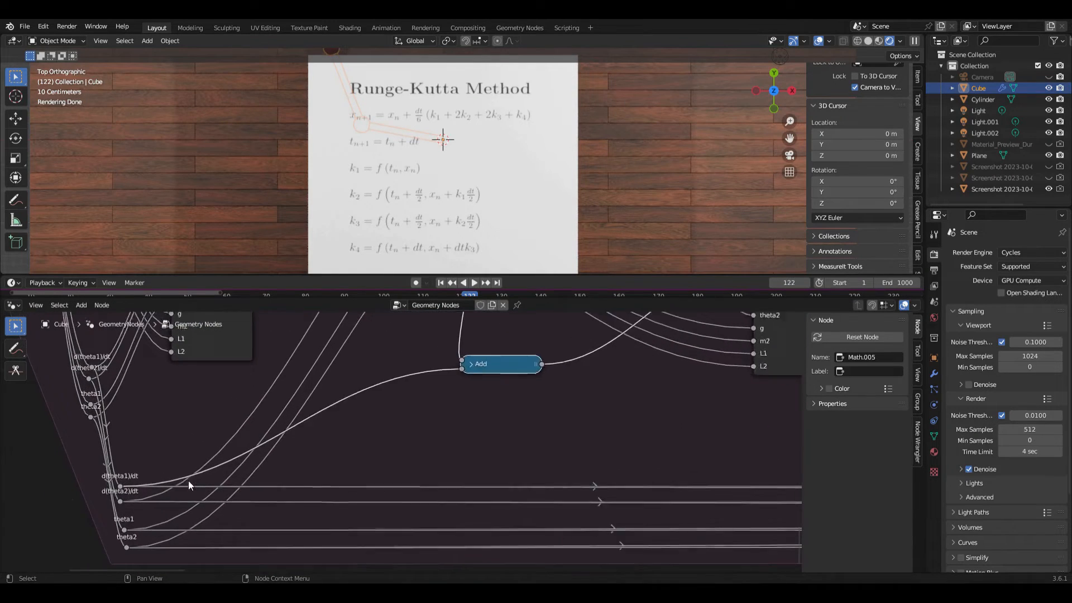
Move the d(theta1)/dt reroute feeding the Add node up and away from the other theta reroutes
{"action": "left_click", "coordinate": [115, 483]}
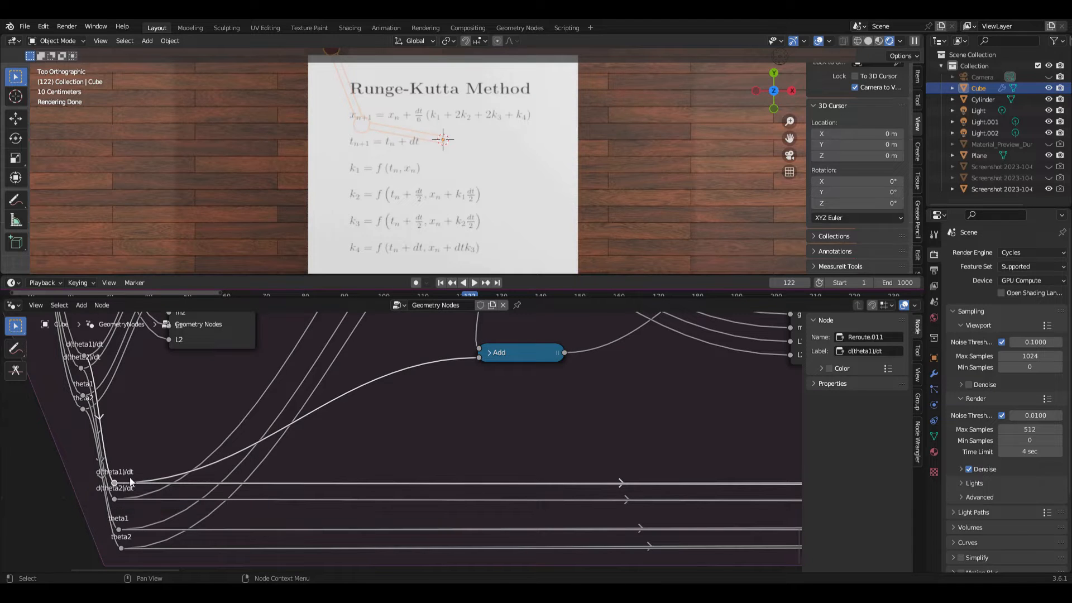
{"action": "key", "text": "g"}
{"action": "left_click", "coordinate": [156, 452]}
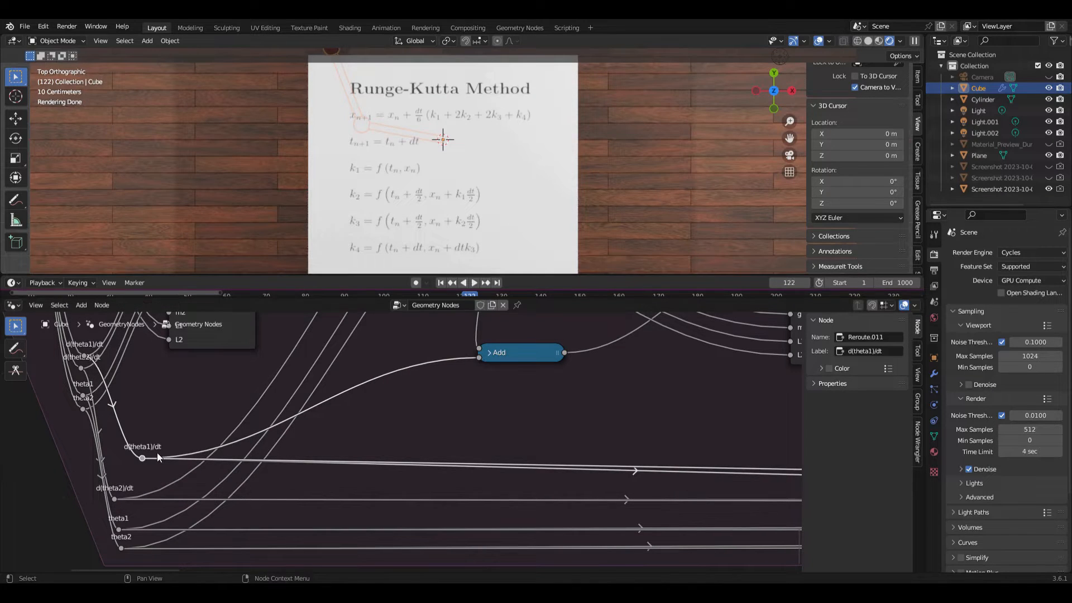
Move the d(theta2)/dt, theta1 and theta2 reroutes into an evenly spaced column beneath the d(theta1)/dt reroute
{"action": "left_click", "coordinate": [115, 500]}
{"action": "key", "text": "g"}
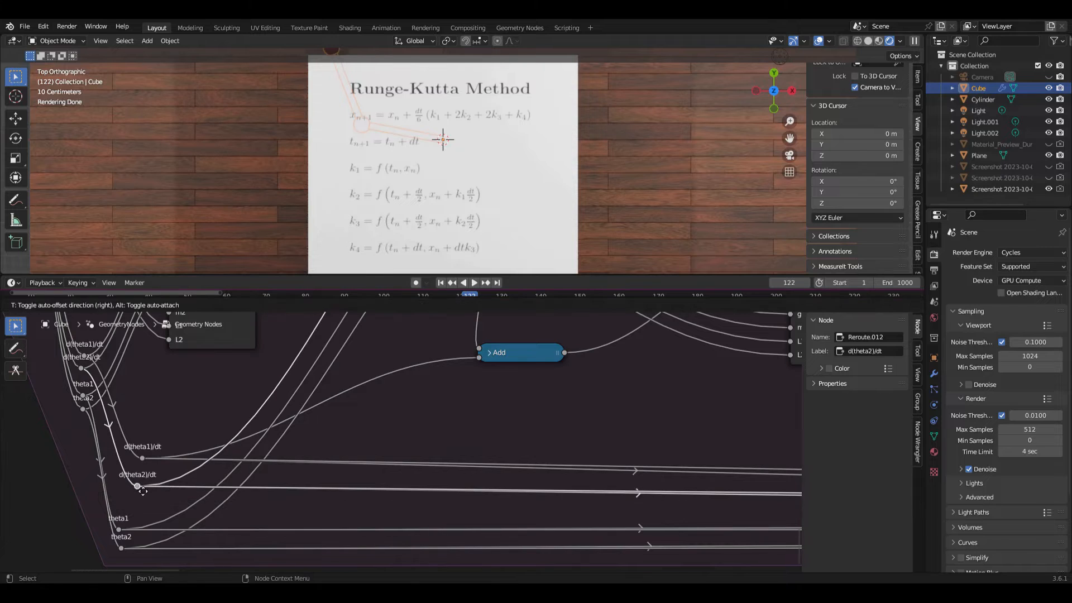
{"action": "left_click", "coordinate": [138, 486]}
{"action": "left_click", "coordinate": [119, 528]}
{"action": "key", "text": "g"}
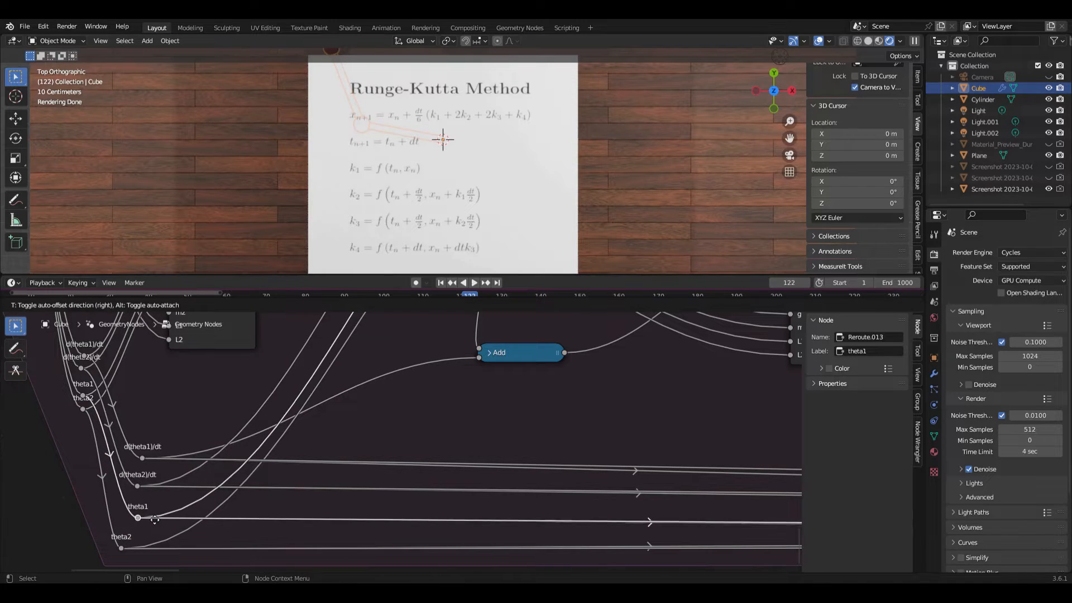
{"action": "left_click", "coordinate": [159, 519]}
{"action": "left_click", "coordinate": [123, 547]}
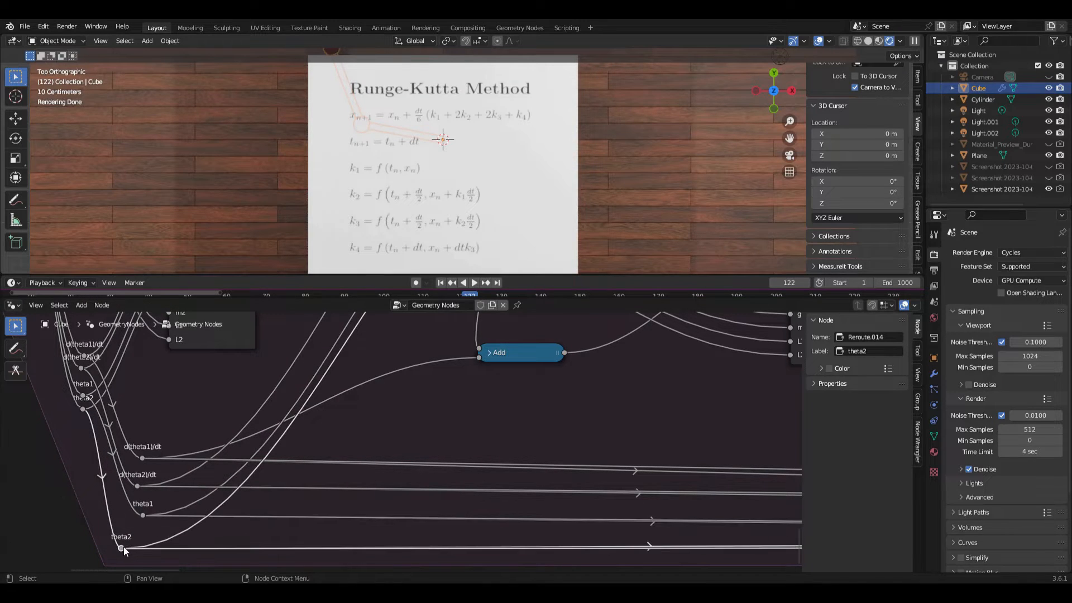
{"action": "key", "text": "g"}
{"action": "left_click", "coordinate": [299, 509]}
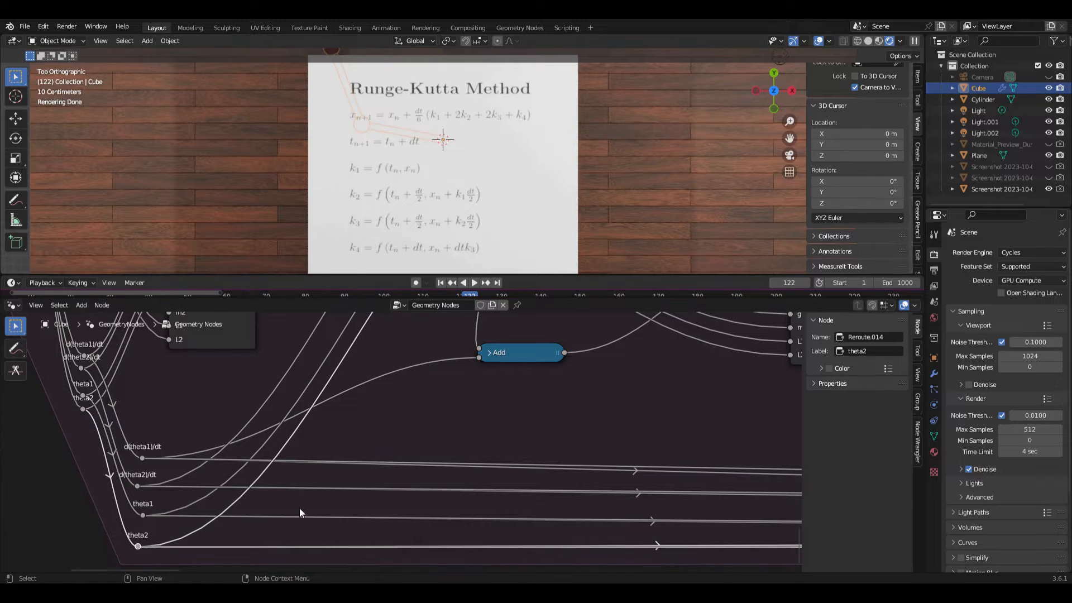
Move the uppermost Add node back up beside the uppermost Divide node between k1 and k2
{"action": "scroll", "coordinate": [383, 474], "scroll_direction": "down", "scroll_amount": 4}
{"action": "left_click", "coordinate": [373, 469]}
{"action": "scroll", "coordinate": [367, 486], "scroll_direction": "down", "scroll_amount": 2}
{"action": "scroll", "coordinate": [360, 502], "scroll_direction": "down", "scroll_amount": 2}
{"action": "left_click_drag", "start_coordinate": [356, 543], "coordinate": [417, 366]}
{"action": "scroll", "coordinate": [375, 398], "scroll_direction": "up", "scroll_amount": 5}
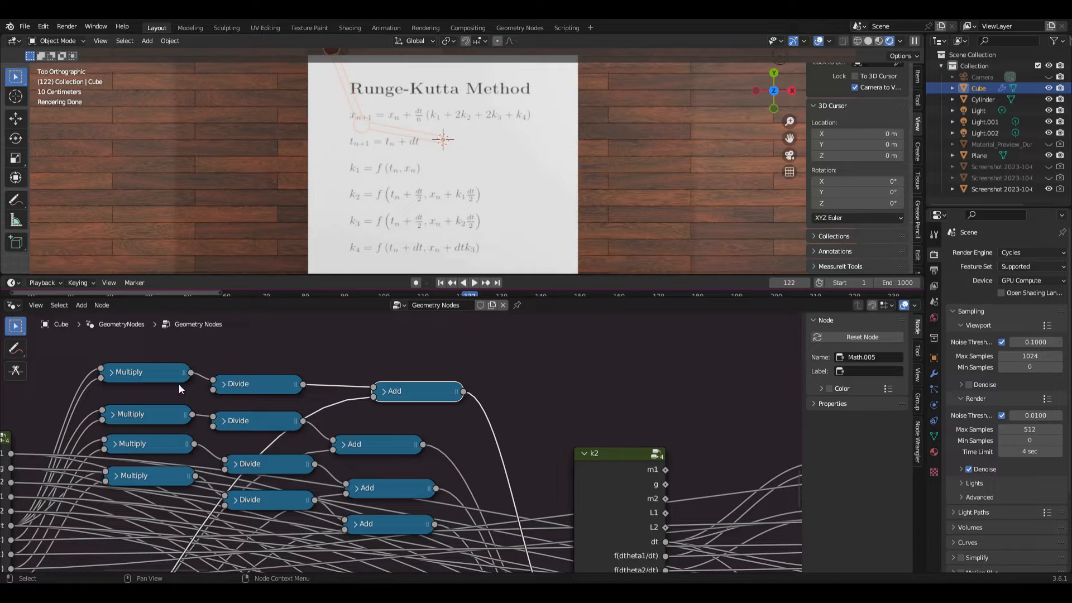
Trace the uppermost Add node's output into the d(theta1)/dt input of the k2 group and examine k2's other inputs
{"action": "scroll", "coordinate": [414, 386], "scroll_direction": "down", "scroll_amount": 3}
{"action": "middle_click_drag", "start_coordinate": [433, 425], "coordinate": [339, 378]}
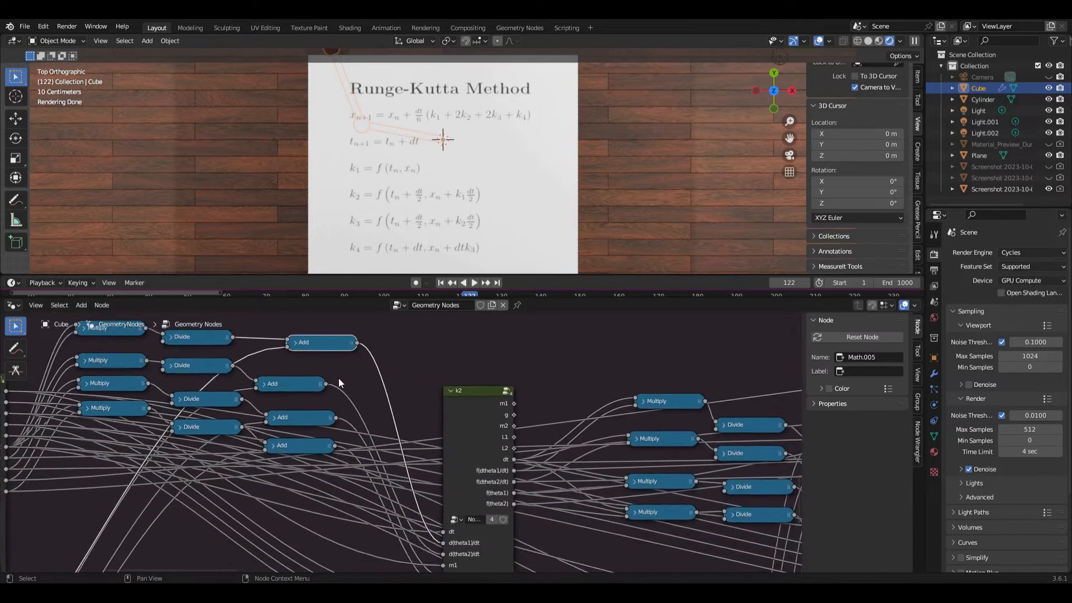
{"action": "middle_click_drag", "start_coordinate": [402, 474], "coordinate": [331, 371]}
{"action": "scroll", "coordinate": [331, 371], "scroll_direction": "up", "scroll_amount": 4}
{"action": "middle_click_drag", "start_coordinate": [357, 424], "coordinate": [316, 389]}
{"action": "scroll", "coordinate": [315, 392], "scroll_direction": "up", "scroll_amount": 2}
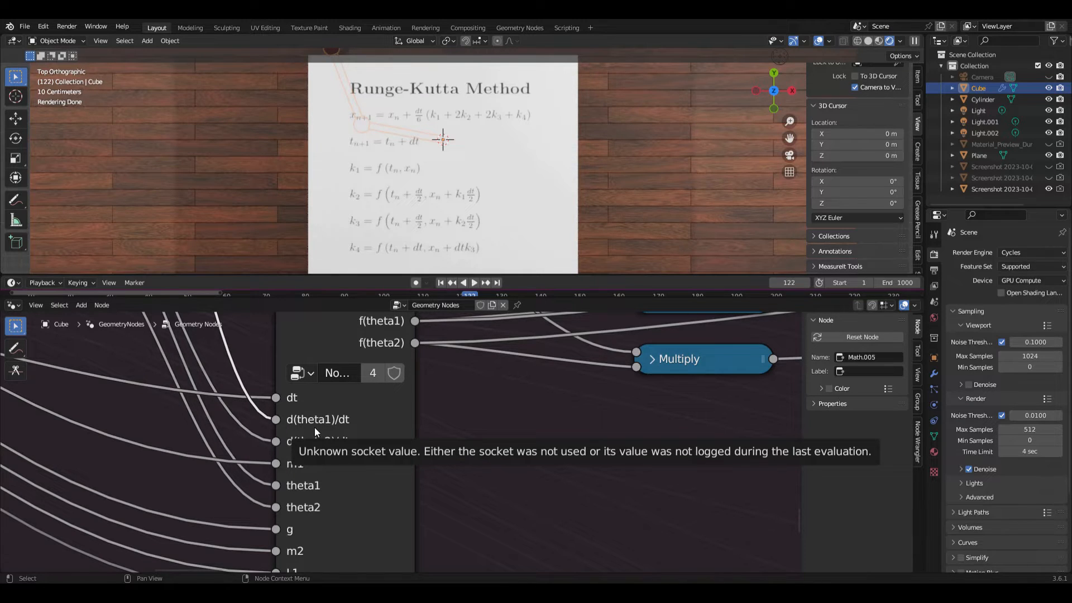
{"action": "scroll", "coordinate": [315, 427], "scroll_direction": "down", "scroll_amount": 6}
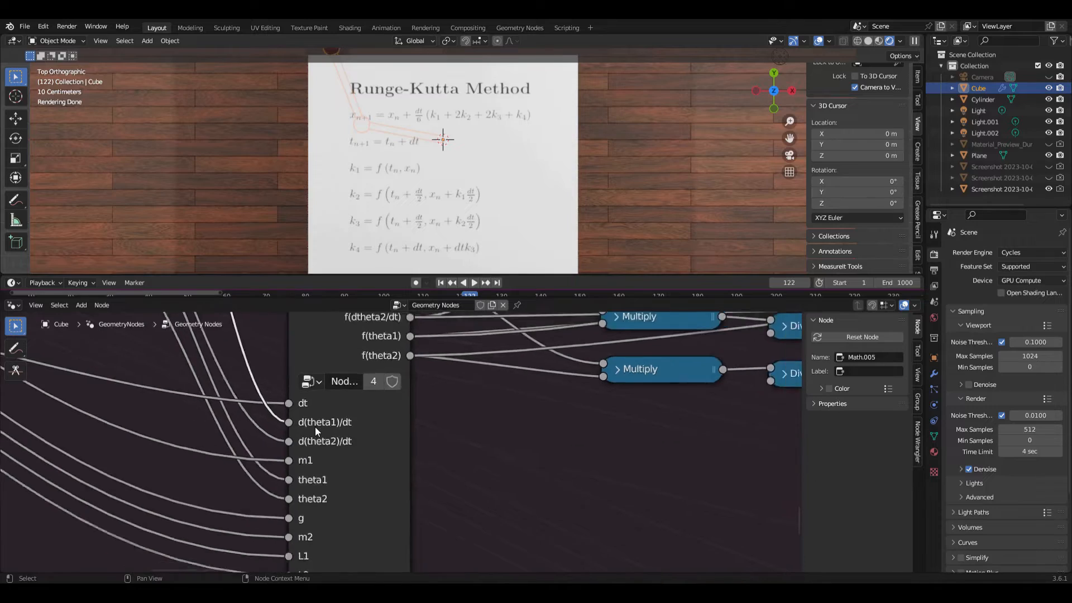
{"action": "middle_click_drag", "start_coordinate": [287, 397], "coordinate": [284, 424]}
{"action": "scroll", "coordinate": [293, 464], "scroll_direction": "up", "scroll_amount": 1}
{"action": "scroll", "coordinate": [293, 464], "scroll_direction": "down", "scroll_amount": 3}
{"action": "middle_click_drag", "start_coordinate": [342, 483], "coordinate": [277, 447]}
{"action": "scroll", "coordinate": [277, 447], "scroll_direction": "down", "scroll_amount": 2}
{"action": "middle_click_drag", "start_coordinate": [296, 539], "coordinate": [139, 525]}
{"action": "scroll", "coordinate": [187, 456], "scroll_direction": "up", "scroll_amount": 4}
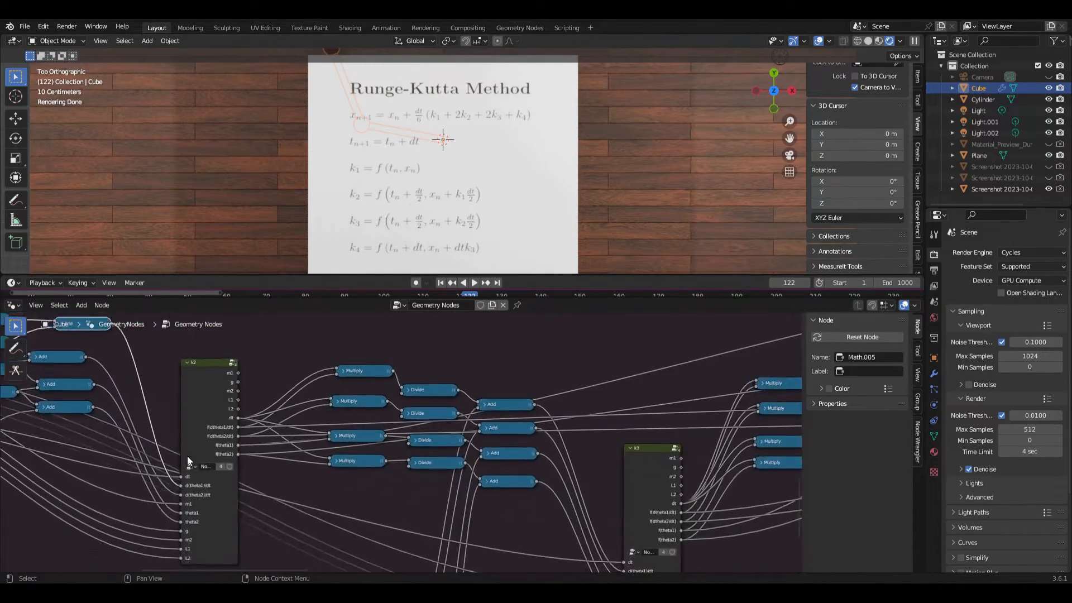
Move the two upper Multiply nodes after the k2 group closer together
{"action": "middle_click_drag", "start_coordinate": [186, 456], "coordinate": [133, 486]}
{"action": "mouse_move", "coordinate": [160, 400]}
{"action": "left_mouse_down"}
{"action": "mouse_move", "coordinate": [169, 374]}
{"action": "mouse_move", "coordinate": [166, 413]}
{"action": "left_mouse_up"}
{"action": "scroll", "coordinate": [233, 428], "scroll_direction": "up", "scroll_amount": 3}
{"action": "middle_click_drag", "start_coordinate": [233, 428], "coordinate": [128, 427]}
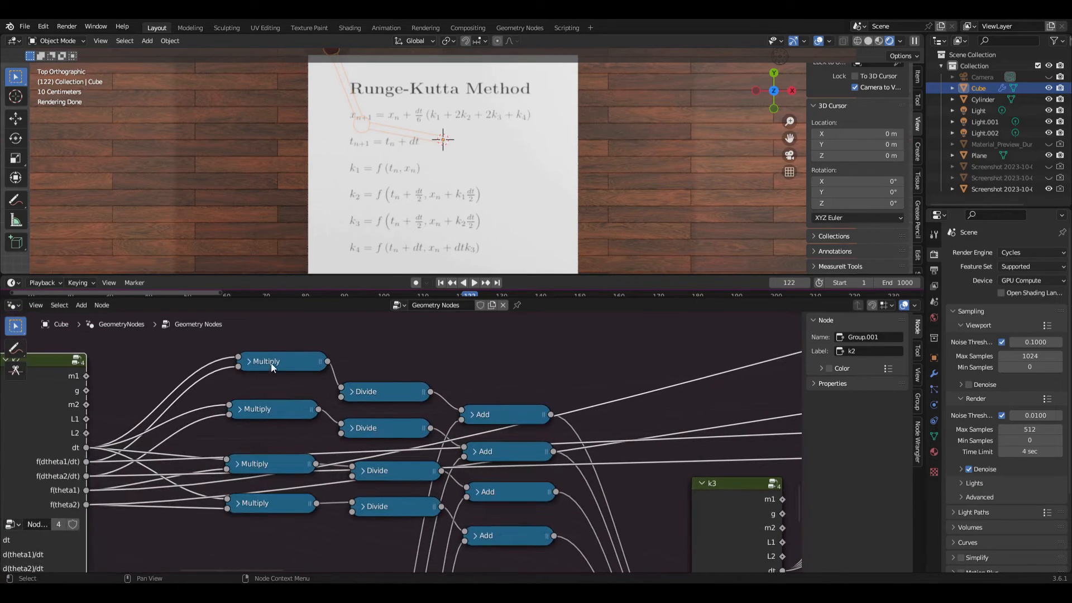
{"action": "left_click_drag", "start_coordinate": [272, 366], "coordinate": [268, 408]}
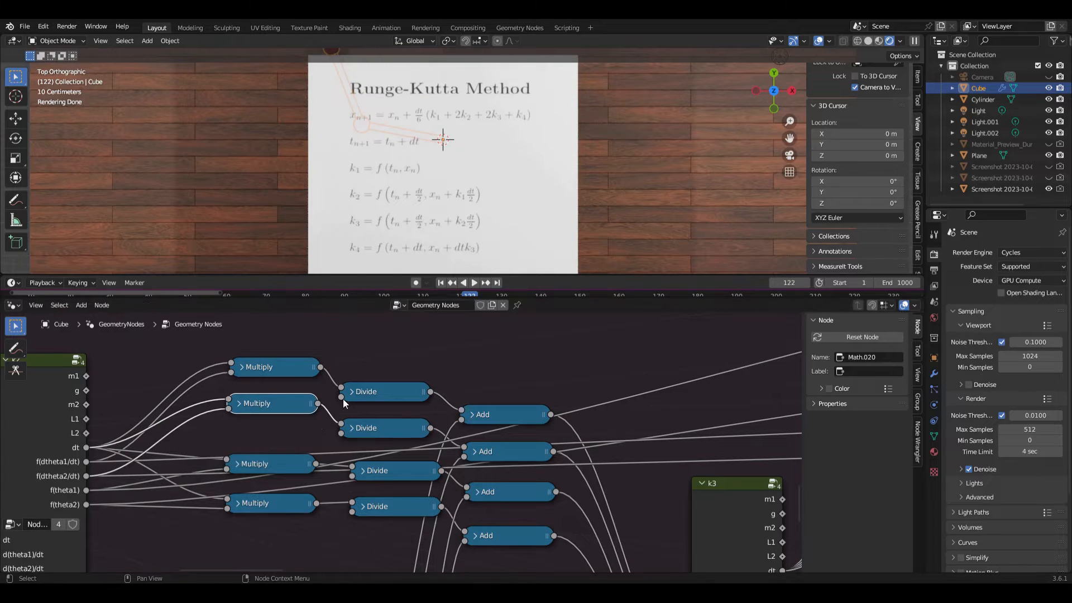
Expand the Divide nodes between k2 and k3 one by one to inspect their divisors, collapsing each again
{"action": "left_click", "coordinate": [363, 507]}
{"action": "left_click", "coordinate": [363, 508]}
{"action": "left_click", "coordinate": [366, 471]}
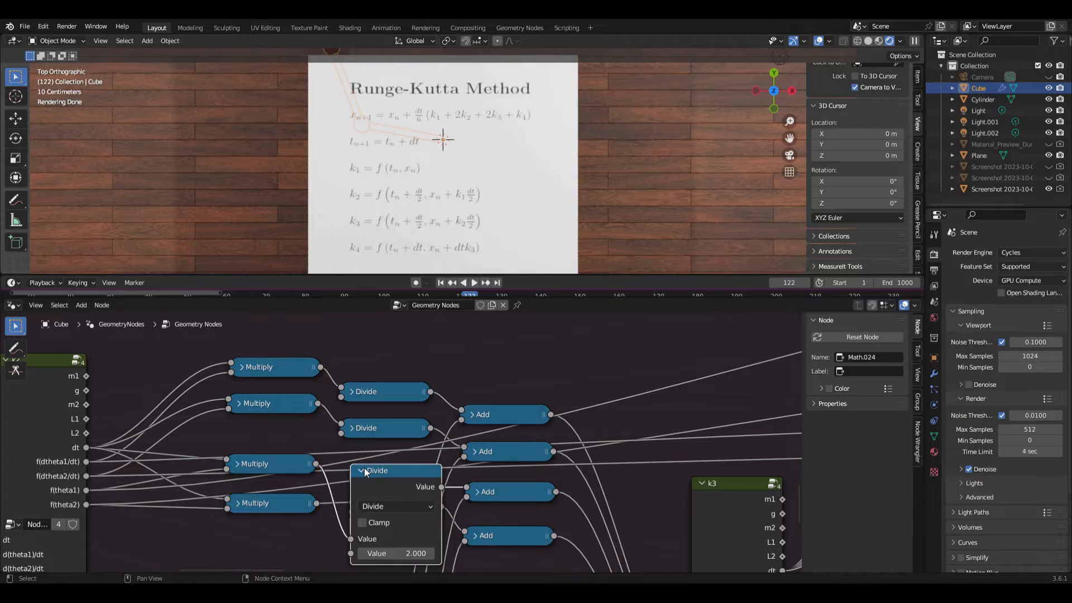
{"action": "left_click", "coordinate": [366, 471]}
{"action": "left_click", "coordinate": [354, 428]}
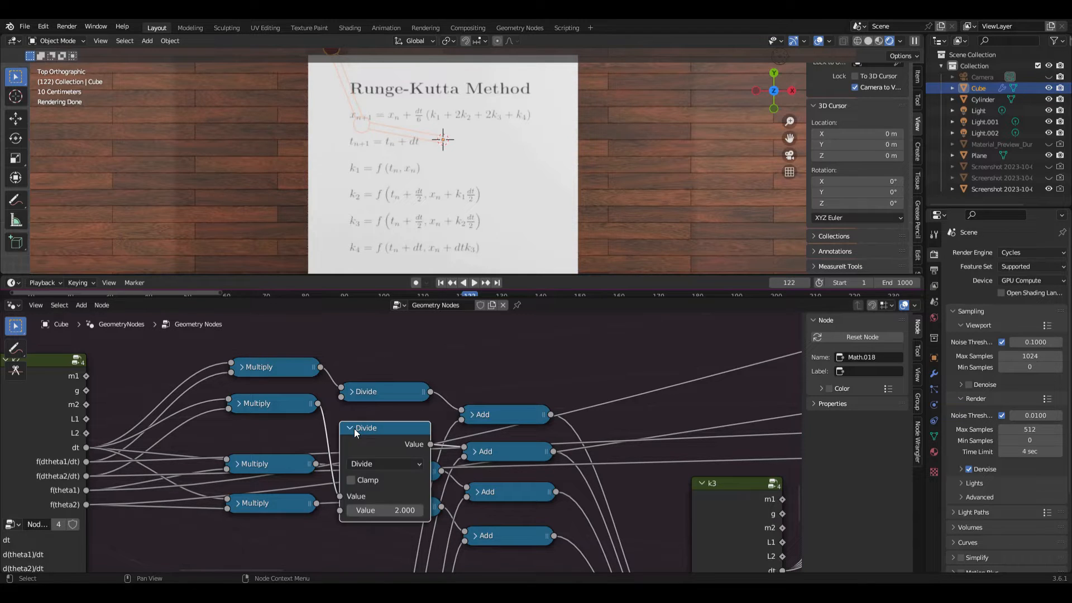
{"action": "left_click", "coordinate": [354, 428]}
{"action": "left_click", "coordinate": [352, 392]}
{"action": "left_click", "coordinate": [352, 392]}
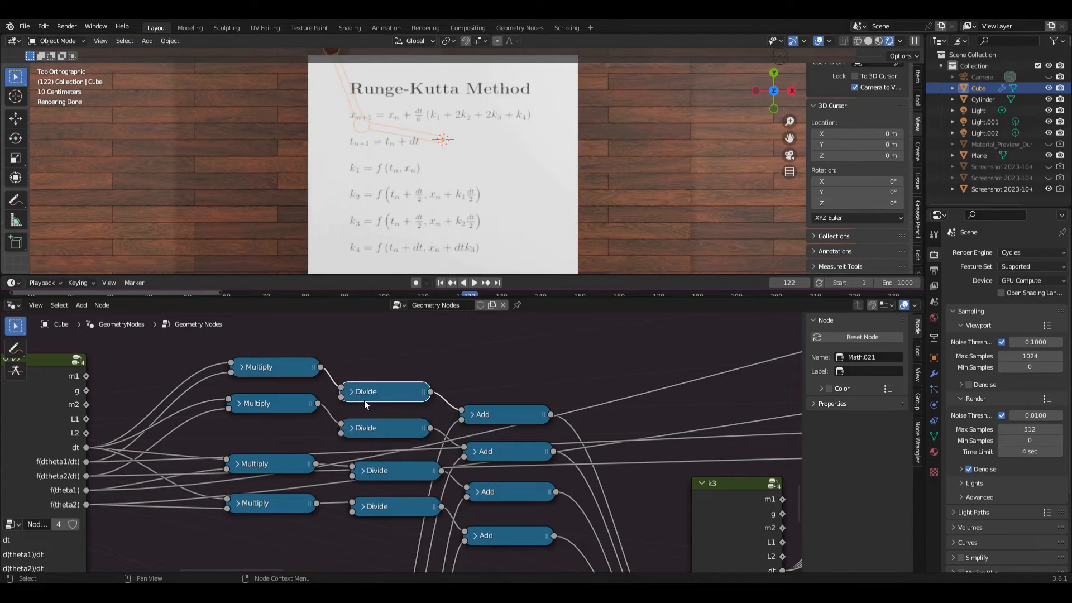
Trace the uppermost Add node after k2 back to its d(theta1)/dt reroute and show the k4 equation in the viewport
{"action": "left_click", "coordinate": [508, 423]}
{"action": "middle_click_drag", "start_coordinate": [508, 424], "coordinate": [312, 440]}
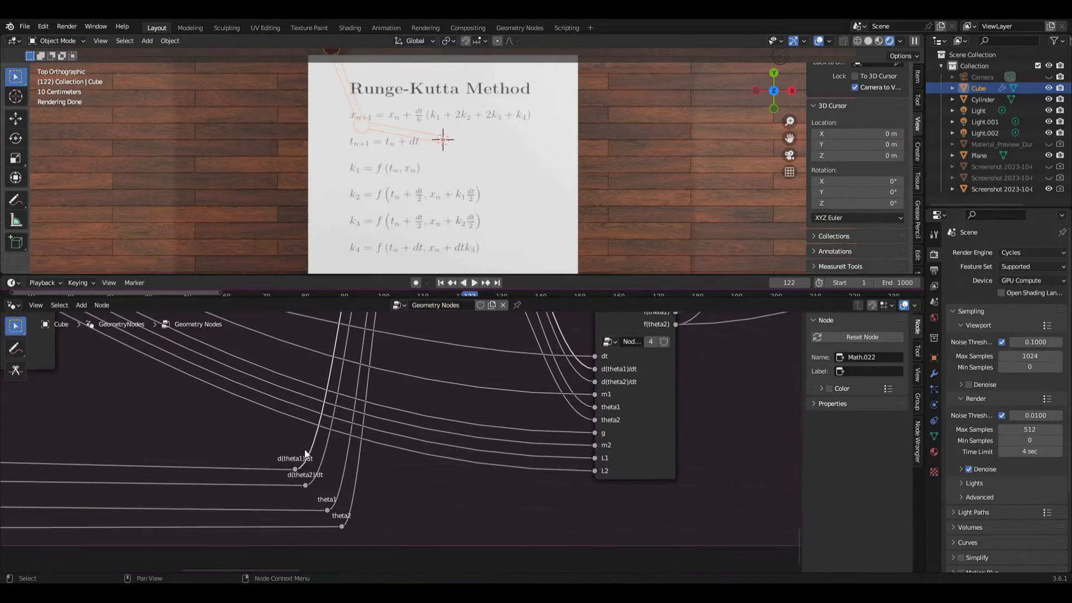
{"action": "middle_click_drag", "start_coordinate": [345, 325], "coordinate": [340, 367]}
{"action": "middle_click_drag", "start_coordinate": [450, 226], "coordinate": [453, 253], "text": "shift"}
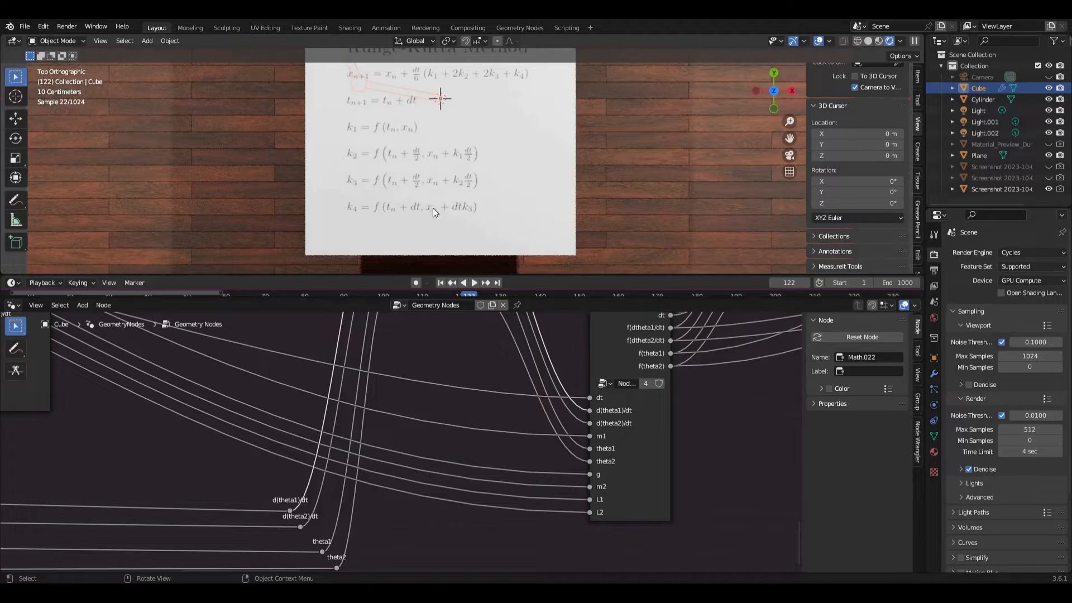
Trace the links through the k3 group to the Multiply nodes that precede k4
{"action": "left_click", "coordinate": [447, 433]}
{"action": "middle_click_drag", "start_coordinate": [419, 403], "coordinate": [419, 422]}
{"action": "scroll", "coordinate": [419, 422], "scroll_direction": "down", "scroll_amount": 3}
{"action": "middle_click_drag", "start_coordinate": [400, 333], "coordinate": [312, 441]}
{"action": "middle_click_drag", "start_coordinate": [378, 407], "coordinate": [297, 423]}
{"action": "scroll", "coordinate": [267, 385], "scroll_direction": "up", "scroll_amount": 3}
{"action": "middle_click_drag", "start_coordinate": [378, 440], "coordinate": [235, 373]}
{"action": "left_click", "coordinate": [266, 360]}
{"action": "scroll", "coordinate": [269, 405], "scroll_direction": "down", "scroll_amount": 1}
{"action": "middle_click_drag", "start_coordinate": [270, 427], "coordinate": [274, 371]}
{"action": "scroll", "coordinate": [274, 370], "scroll_direction": "down", "scroll_amount": 1}
{"action": "middle_click_drag", "start_coordinate": [326, 319], "coordinate": [273, 372]}
{"action": "middle_click_drag", "start_coordinate": [342, 359], "coordinate": [220, 379]}
Expand the uppermost Multiply node directly after k3 to inspect its settings, collapsing it again
{"action": "scroll", "coordinate": [270, 378], "scroll_direction": "up", "scroll_amount": 3}
{"action": "left_click", "coordinate": [197, 374]}
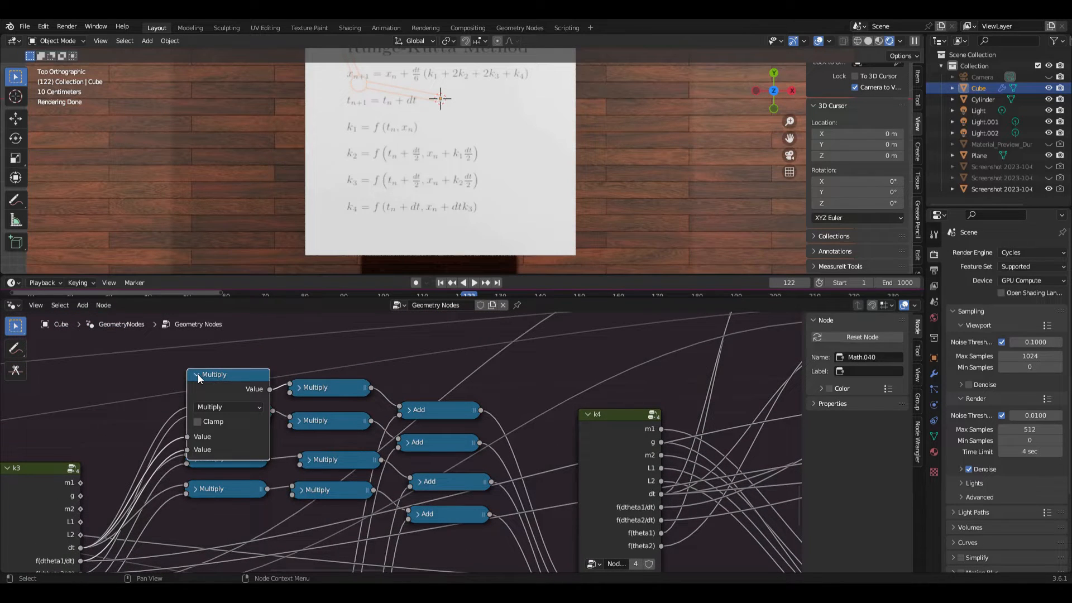
{"action": "left_click", "coordinate": [198, 374]}
Move the second Multiply node directly after k3 down close to the two Multiply nodes beneath it
{"action": "left_click_drag", "start_coordinate": [203, 383], "coordinate": [224, 392]}
{"action": "middle_click_drag", "start_coordinate": [228, 455], "coordinate": [270, 359]}
{"action": "scroll", "coordinate": [226, 386], "scroll_direction": "up", "scroll_amount": 3}
{"action": "mouse_move", "coordinate": [294, 330]}
{"action": "left_mouse_down"}
{"action": "mouse_move", "coordinate": [295, 371]}
{"action": "mouse_move", "coordinate": [254, 509]}
{"action": "mouse_move", "coordinate": [292, 348]}
{"action": "left_mouse_up"}
{"action": "scroll", "coordinate": [296, 348], "scroll_direction": "down", "scroll_amount": 2}
{"action": "middle_click_drag", "start_coordinate": [351, 343], "coordinate": [280, 401]}
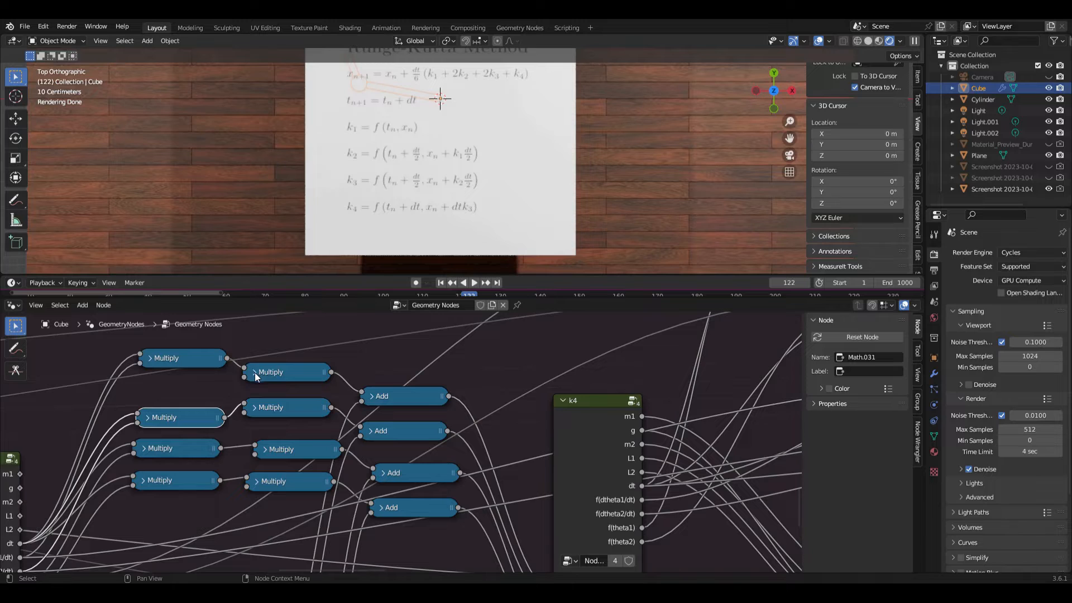
Inspect the uppermost second-column Multiply node between k3 and k4, collapse it, and trace the uppermost Add node's input link
{"action": "left_click", "coordinate": [254, 374]}
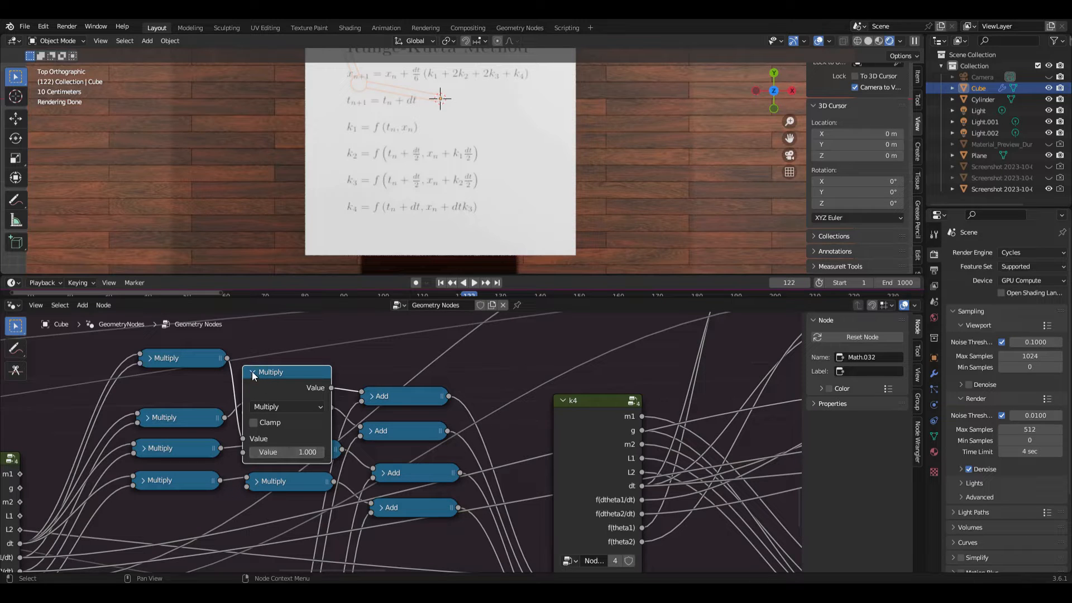
{"action": "left_click", "coordinate": [253, 373]}
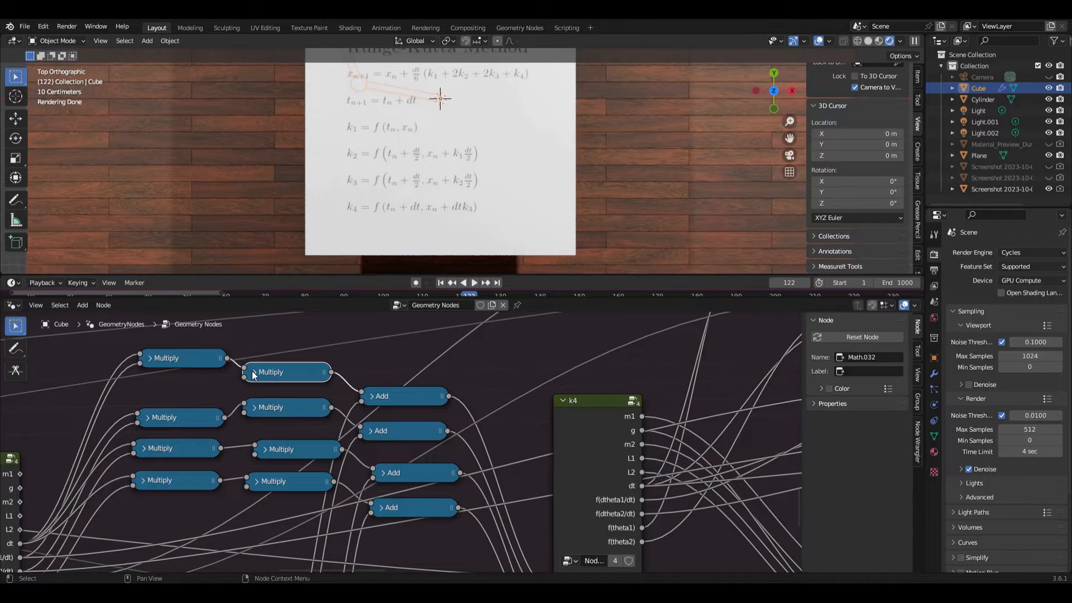
{"action": "left_click", "coordinate": [371, 397]}
{"action": "scroll", "coordinate": [370, 398], "scroll_direction": "down", "scroll_amount": 6, "text": "shift"}
{"action": "middle_click_drag", "start_coordinate": [280, 542], "coordinate": [309, 438]}
{"action": "middle_click_drag", "start_coordinate": [326, 400], "coordinate": [280, 505]}
{"action": "scroll", "coordinate": [313, 407], "scroll_direction": "down", "scroll_amount": 1}
{"action": "left_click", "coordinate": [287, 397]}
Select the k4 group and examine its inputs and outputs
{"action": "middle_click_drag", "start_coordinate": [343, 448], "coordinate": [264, 420]}
{"action": "scroll", "coordinate": [264, 428], "scroll_direction": "down", "scroll_amount": 2}
{"action": "scroll", "coordinate": [296, 406], "scroll_direction": "up", "scroll_amount": 1}
{"action": "middle_click_drag", "start_coordinate": [381, 423], "coordinate": [294, 377]}
{"action": "scroll", "coordinate": [295, 406], "scroll_direction": "up", "scroll_amount": 1}
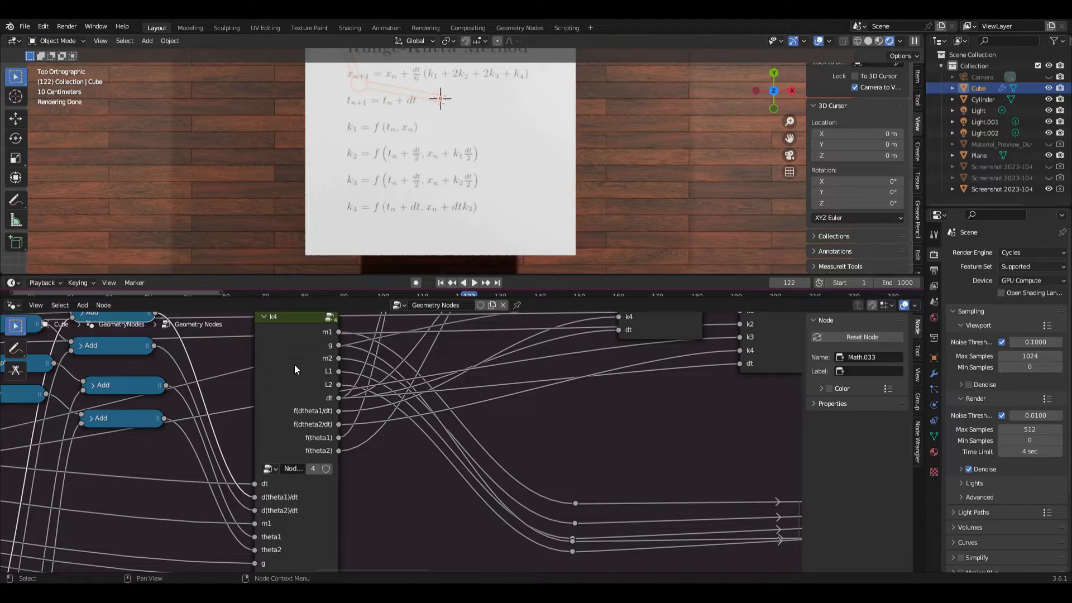
{"action": "left_click", "coordinate": [294, 364]}
{"action": "scroll", "coordinate": [294, 364], "scroll_direction": "down", "scroll_amount": 1}
{"action": "middle_click_drag", "start_coordinate": [298, 421], "coordinate": [290, 371]}
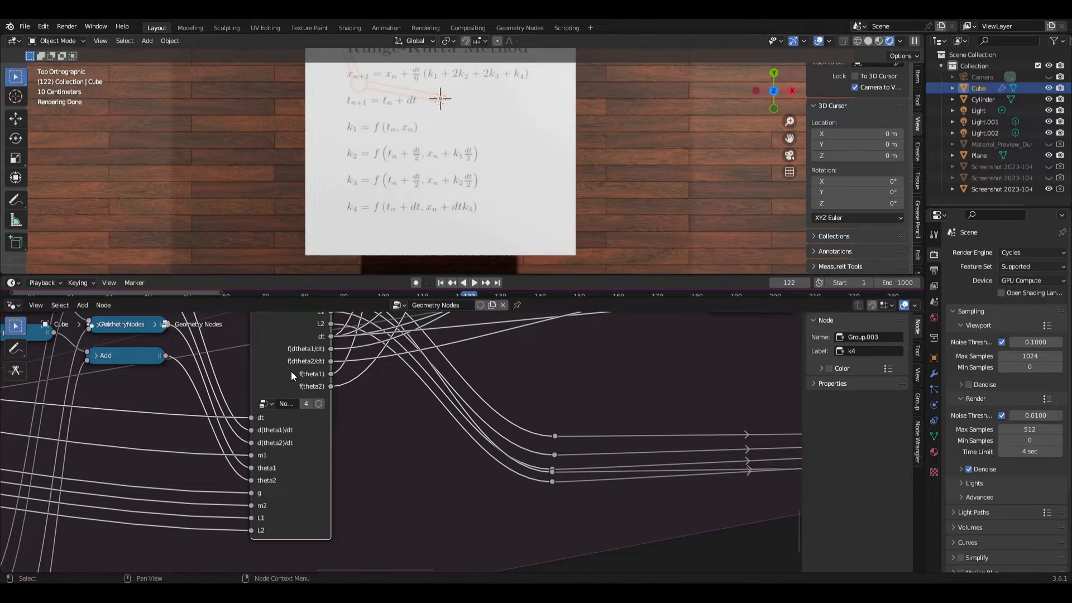
Trace the node chain back from k4 through k3 and k2 to the k1 group, examining the math nodes between them
{"action": "scroll", "coordinate": [291, 371], "scroll_direction": "down", "scroll_amount": 2}
{"action": "middle_click_drag", "start_coordinate": [246, 408], "coordinate": [313, 430]}
{"action": "scroll", "coordinate": [312, 430], "scroll_direction": "down", "scroll_amount": 2}
{"action": "middle_click_drag", "start_coordinate": [237, 470], "coordinate": [345, 504]}
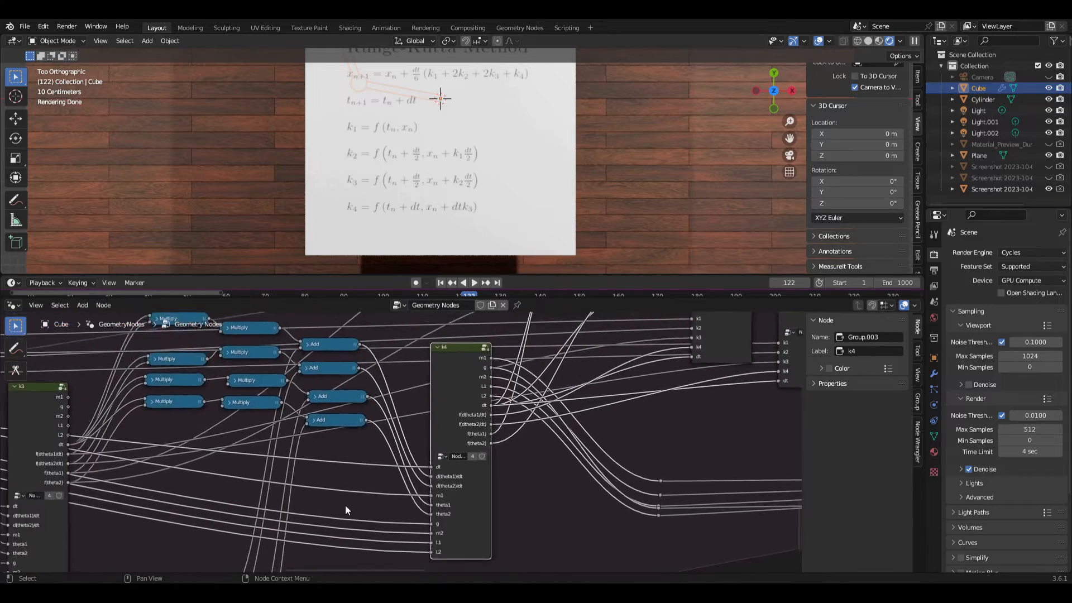
{"action": "middle_click_drag", "start_coordinate": [260, 493], "coordinate": [346, 500]}
{"action": "scroll", "coordinate": [347, 500], "scroll_direction": "up", "scroll_amount": 2}
{"action": "scroll", "coordinate": [149, 445], "scroll_direction": "down", "scroll_amount": 2}
{"action": "middle_click_drag", "start_coordinate": [149, 445], "coordinate": [296, 445]}
{"action": "scroll", "coordinate": [195, 442], "scroll_direction": "up", "scroll_amount": 2}
{"action": "middle_click_drag", "start_coordinate": [196, 443], "coordinate": [356, 462]}
{"action": "scroll", "coordinate": [196, 442], "scroll_direction": "up", "scroll_amount": 3}
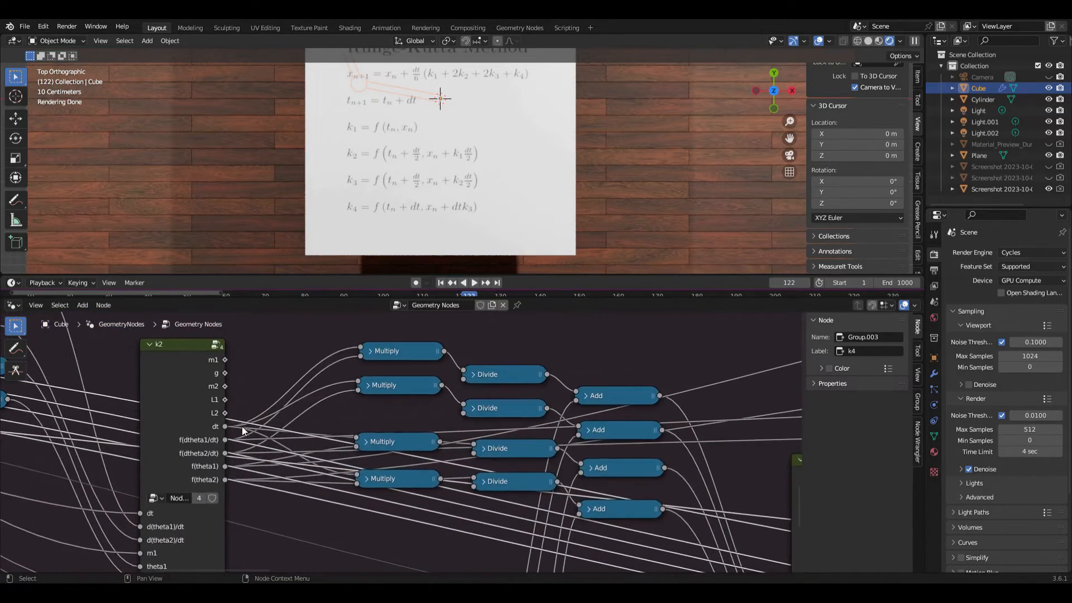
{"action": "middle_click_drag", "start_coordinate": [227, 431], "coordinate": [332, 456]}
{"action": "scroll", "coordinate": [214, 496], "scroll_direction": "down", "scroll_amount": 1}
{"action": "middle_click_drag", "start_coordinate": [229, 527], "coordinate": [267, 554]}
{"action": "scroll", "coordinate": [267, 554], "scroll_direction": "down", "scroll_amount": 2}
{"action": "middle_click_drag", "start_coordinate": [33, 530], "coordinate": [236, 539]}
{"action": "middle_click_drag", "start_coordinate": [124, 523], "coordinate": [239, 520]}
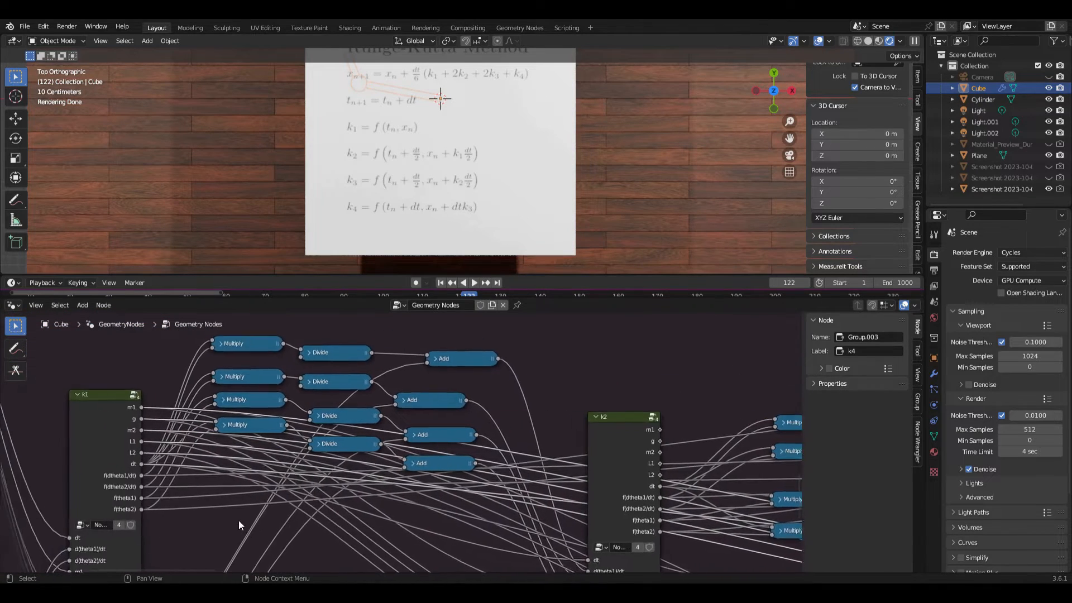
{"action": "scroll", "coordinate": [239, 521], "scroll_direction": "up", "scroll_amount": 1}
{"action": "middle_click_drag", "start_coordinate": [159, 505], "coordinate": [246, 512]}
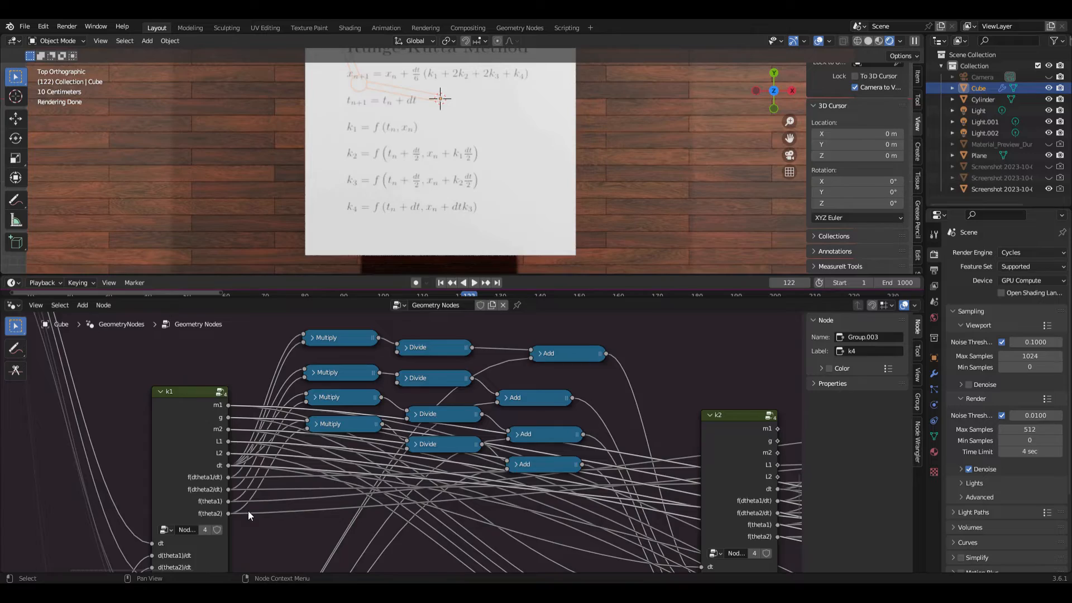
Follow the node chain forward from k1 to k4 and the NodeGroup.001 nodes after it
{"action": "scroll", "coordinate": [248, 510], "scroll_direction": "down", "scroll_amount": 4}
{"action": "middle_click_drag", "start_coordinate": [248, 507], "coordinate": [156, 493]}
{"action": "scroll", "coordinate": [290, 507], "scroll_direction": "up", "scroll_amount": 3}
{"action": "middle_click_drag", "start_coordinate": [289, 507], "coordinate": [260, 517]}
{"action": "scroll", "coordinate": [296, 502], "scroll_direction": "down", "scroll_amount": 2, "text": "ctrl"}
{"action": "scroll", "coordinate": [297, 502], "scroll_direction": "down", "scroll_amount": 2}
{"action": "scroll", "coordinate": [297, 502], "scroll_direction": "down", "scroll_amount": 20, "text": "ctrl"}
{"action": "scroll", "coordinate": [297, 497], "scroll_direction": "down", "scroll_amount": 15, "text": "ctrl"}
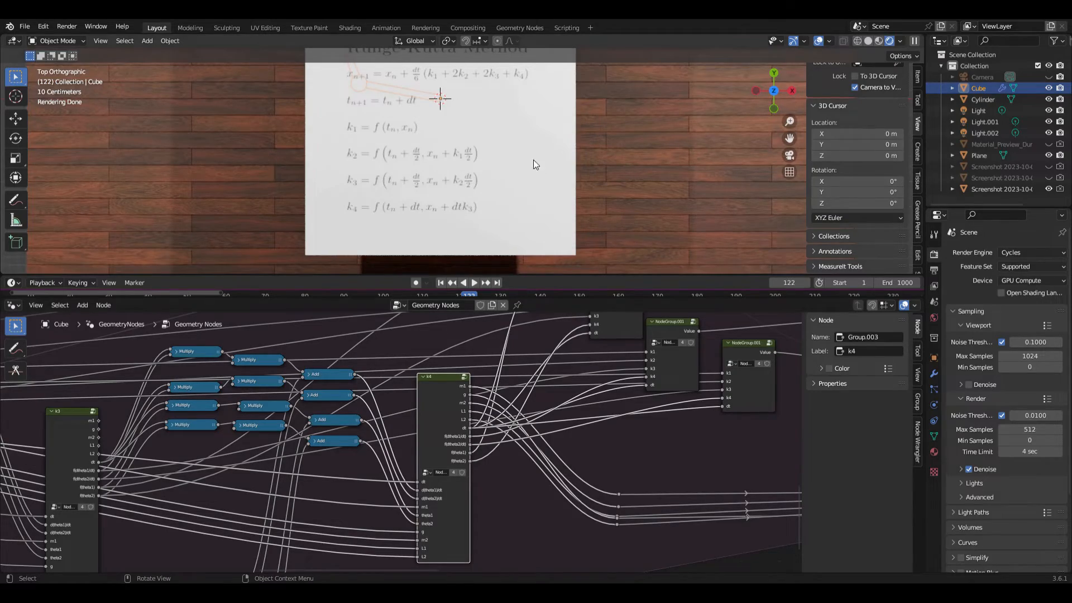
Show the x(n+1) equation in the viewport and shift the uppermost NodeGroup.001 node slightly down and left, away from its neighbour
{"action": "middle_click_drag", "start_coordinate": [475, 73], "coordinate": [479, 149], "text": "shift"}
{"action": "scroll", "coordinate": [423, 158], "scroll_direction": "up", "scroll_amount": 3}
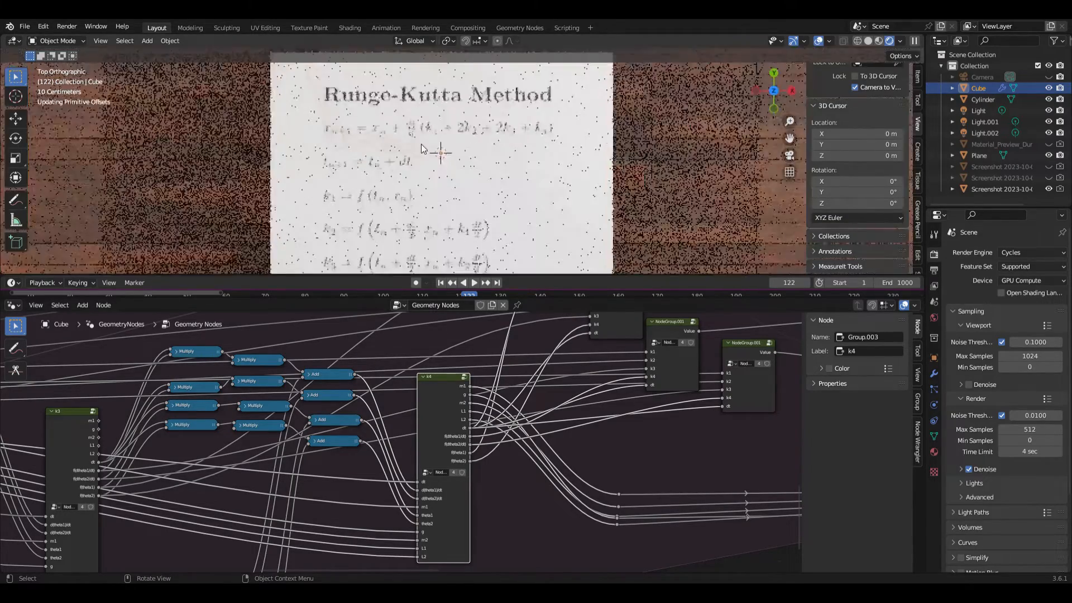
{"action": "scroll", "coordinate": [462, 483], "scroll_direction": "down", "scroll_amount": 7}
{"action": "middle_click_drag", "start_coordinate": [519, 533], "coordinate": [335, 550]}
{"action": "scroll", "coordinate": [379, 436], "scroll_direction": "up", "scroll_amount": 4}
{"action": "scroll", "coordinate": [379, 478], "scroll_direction": "up", "scroll_amount": 4}
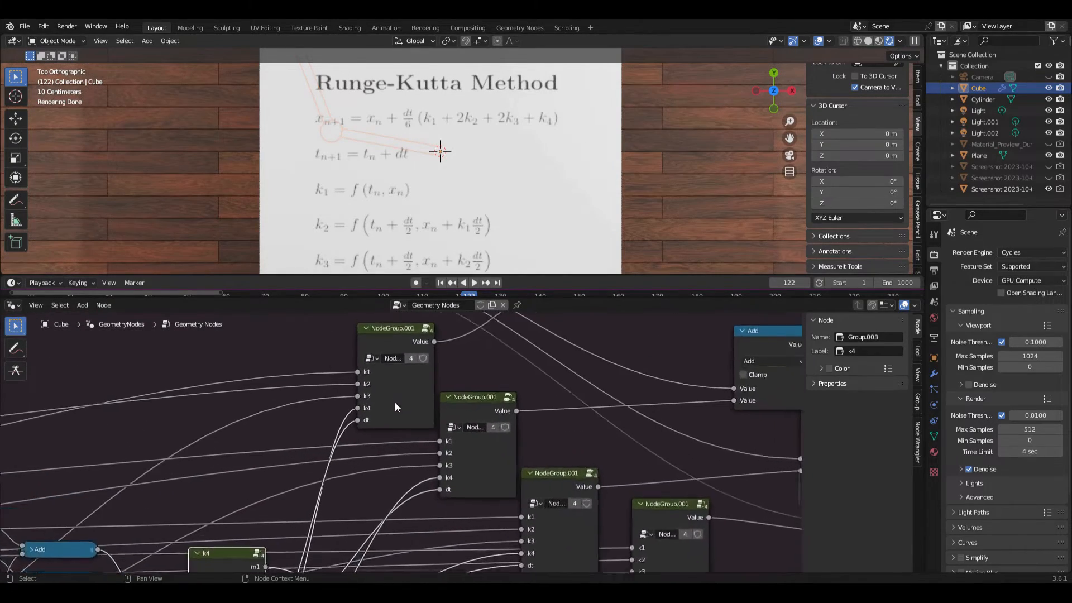
{"action": "mouse_move", "coordinate": [390, 332]}
{"action": "left_mouse_down"}
{"action": "mouse_move", "coordinate": [366, 351]}
{"action": "mouse_move", "coordinate": [385, 351]}
{"action": "left_mouse_up"}
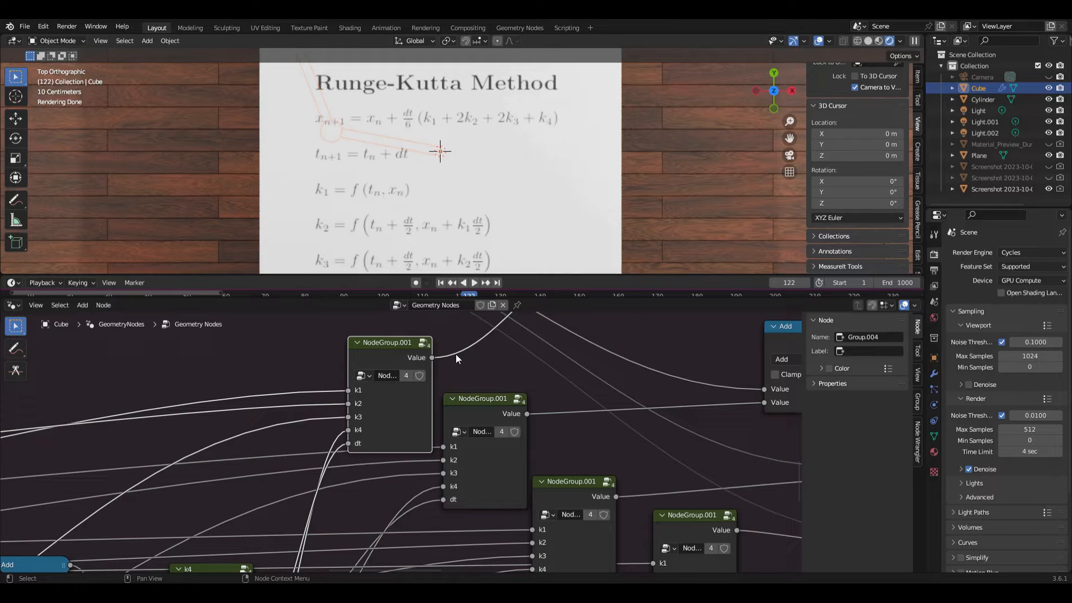
Open the uppermost NodeGroup.001 group and examine its complete node network
{"action": "left_click", "coordinate": [424, 343]}
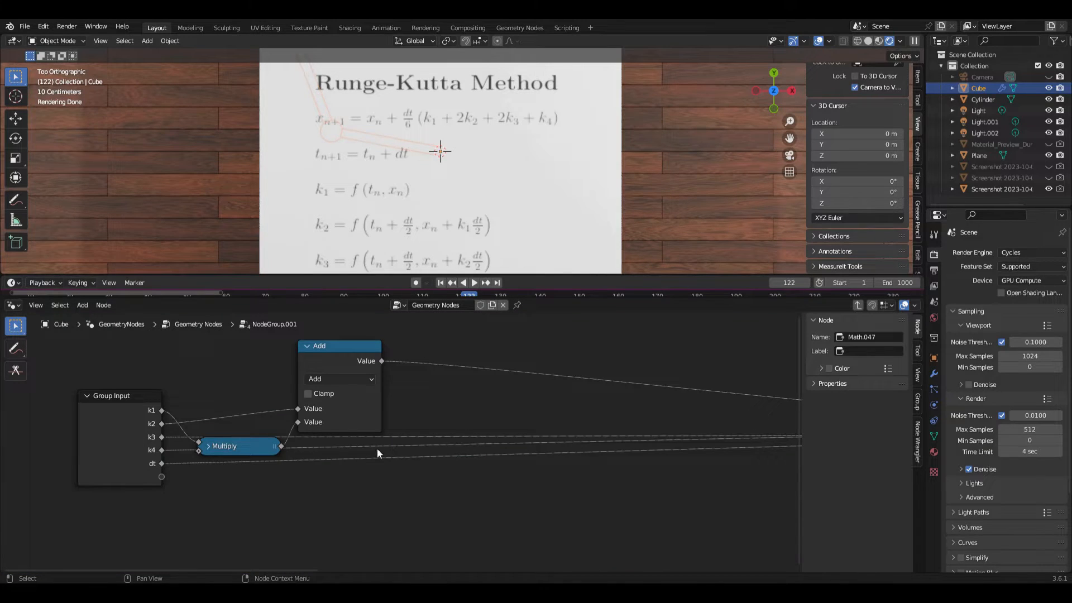
{"action": "key", "text": "Home"}
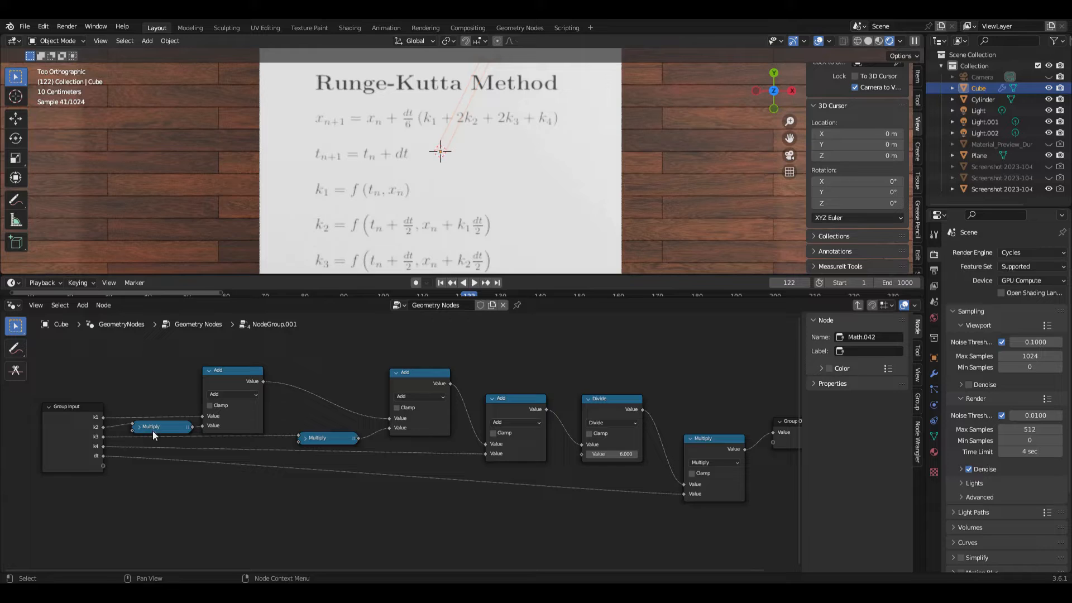
{"action": "middle_click_drag", "start_coordinate": [366, 434], "coordinate": [304, 450]}
{"action": "scroll", "coordinate": [303, 449], "scroll_direction": "up", "scroll_amount": 1}
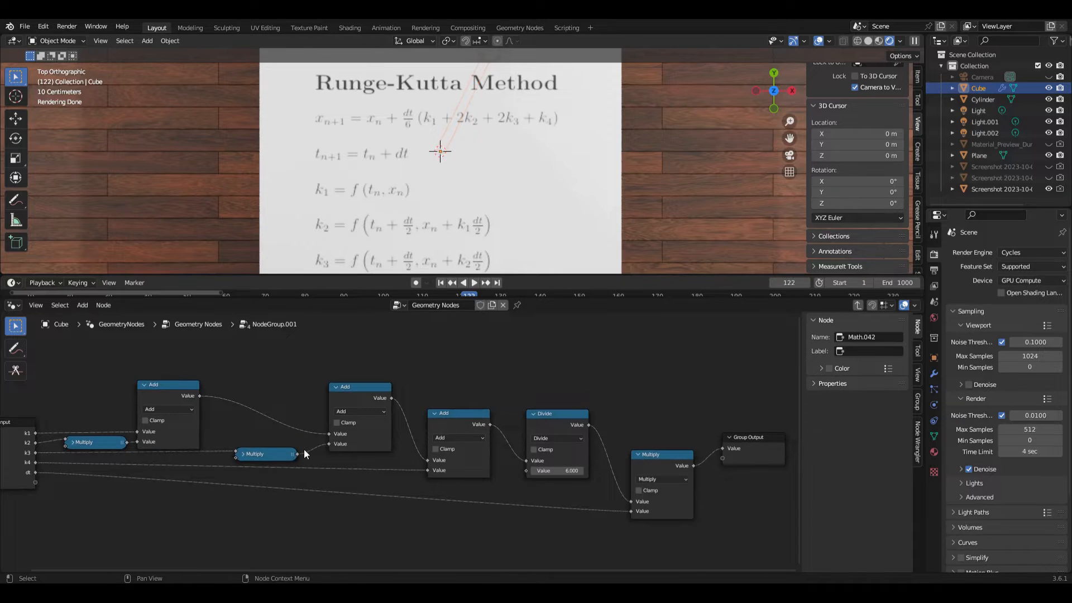
Examine how the k1 to k4 inputs run through the Add, Divide and final Multiply nodes to the Group Output
{"action": "left_click", "coordinate": [367, 439]}
{"action": "scroll", "coordinate": [323, 434], "scroll_direction": "up", "scroll_amount": 1}
{"action": "mouse_move", "coordinate": [367, 438]}
{"action": "middle_mouse_down"}
{"action": "mouse_move", "coordinate": [218, 427]}
{"action": "mouse_move", "coordinate": [381, 427]}
{"action": "middle_mouse_up"}
{"action": "scroll", "coordinate": [313, 433], "scroll_direction": "down", "scroll_amount": 2}
{"action": "scroll", "coordinate": [109, 454], "scroll_direction": "up", "scroll_amount": 2}
{"action": "middle_click_drag", "start_coordinate": [190, 455], "coordinate": [173, 457]}
{"action": "middle_click_drag", "start_coordinate": [435, 459], "coordinate": [149, 463]}
{"action": "scroll", "coordinate": [268, 441], "scroll_direction": "up", "scroll_amount": 3}
{"action": "left_click", "coordinate": [272, 392]}
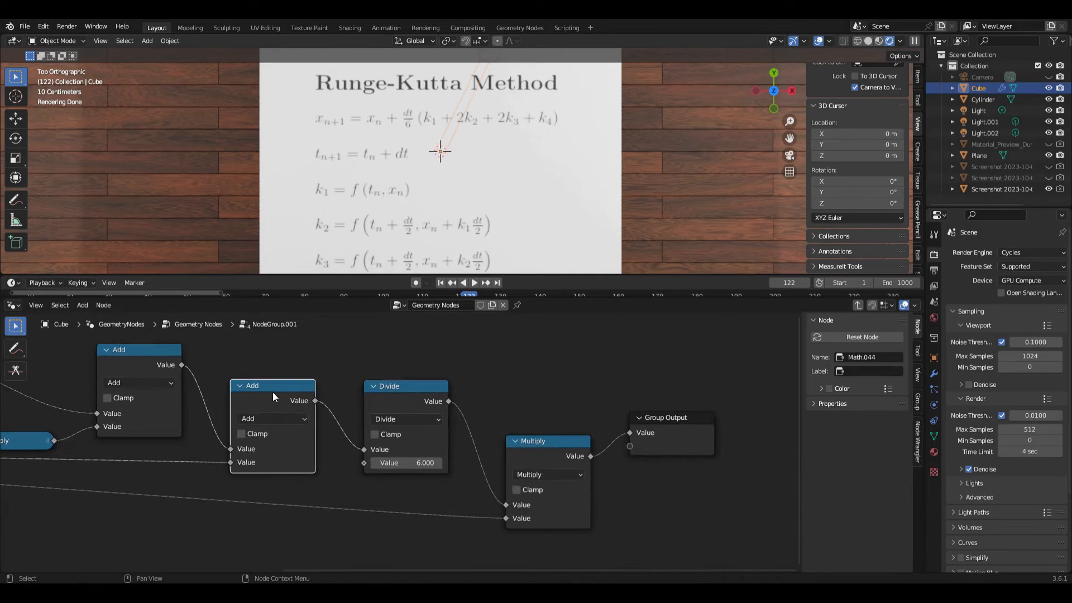
{"action": "scroll", "coordinate": [272, 392], "scroll_direction": "left", "scroll_amount": 4}
{"action": "scroll", "coordinate": [273, 392], "scroll_direction": "down", "scroll_amount": 2}
{"action": "scroll", "coordinate": [272, 392], "scroll_direction": "left", "scroll_amount": 5}
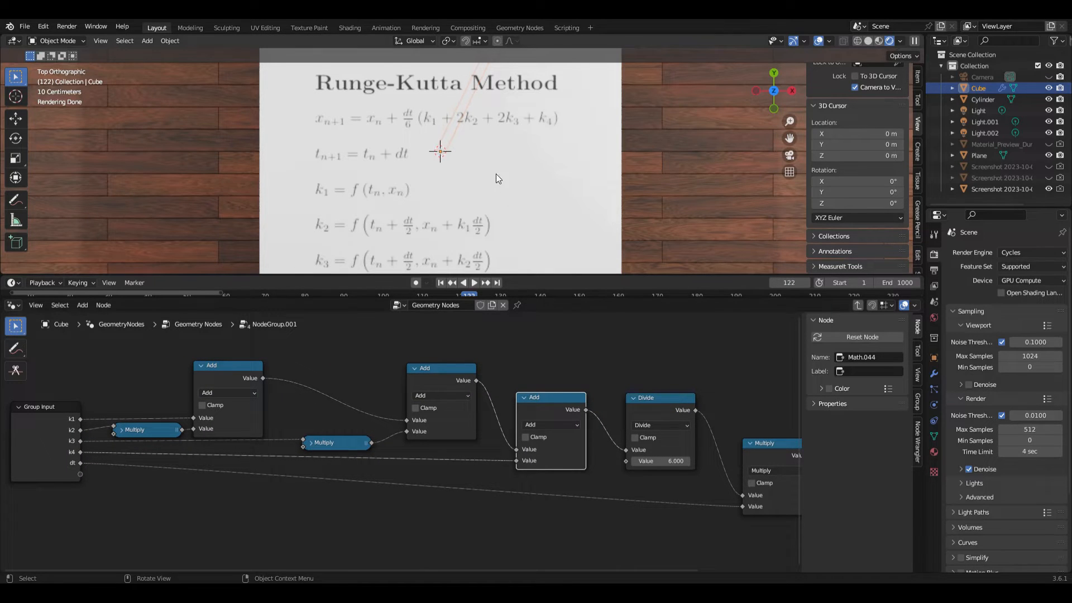
Trace the NodeGroup.001 chain through the Divide node and the final Multiply node that takes dt, selecting nodes along the way
{"action": "middle_click_drag", "start_coordinate": [501, 409], "coordinate": [380, 420]}
{"action": "scroll", "coordinate": [379, 420], "scroll_direction": "down", "scroll_amount": 5}
{"action": "scroll", "coordinate": [391, 423], "scroll_direction": "up", "scroll_amount": 2}
{"action": "middle_click_drag", "start_coordinate": [536, 448], "coordinate": [417, 452]}
{"action": "scroll", "coordinate": [343, 424], "scroll_direction": "up", "scroll_amount": 6}
{"action": "scroll", "coordinate": [379, 431], "scroll_direction": "down", "scroll_amount": 1}
{"action": "left_click", "coordinate": [409, 499]}
{"action": "left_click", "coordinate": [342, 504]}
{"action": "scroll", "coordinate": [342, 503], "scroll_direction": "down", "scroll_amount": 1}
{"action": "middle_click_drag", "start_coordinate": [290, 511], "coordinate": [570, 495]}
{"action": "scroll", "coordinate": [403, 501], "scroll_direction": "down", "scroll_amount": 2}
{"action": "left_click", "coordinate": [499, 495]}
Examine the whole NodeGroup.001 network from Group Input to Group Output against the x(n+1) equation
{"action": "scroll", "coordinate": [341, 510], "scroll_direction": "down", "scroll_amount": 3}
{"action": "scroll", "coordinate": [234, 478], "scroll_direction": "up", "scroll_amount": 6}
{"action": "scroll", "coordinate": [225, 472], "scroll_direction": "down", "scroll_amount": 7}
{"action": "middle_click_drag", "start_coordinate": [447, 492], "coordinate": [370, 481]}
{"action": "middle_click_drag", "start_coordinate": [480, 482], "coordinate": [416, 478]}
{"action": "scroll", "coordinate": [416, 478], "scroll_direction": "down", "scroll_amount": 2}
{"action": "middle_click_drag", "start_coordinate": [511, 442], "coordinate": [490, 430]}
{"action": "scroll", "coordinate": [490, 430], "scroll_direction": "down", "scroll_amount": 1}
{"action": "middle_click_drag", "start_coordinate": [416, 446], "coordinate": [513, 427]}
{"action": "scroll", "coordinate": [512, 428], "scroll_direction": "up", "scroll_amount": 3}
{"action": "scroll", "coordinate": [513, 428], "scroll_direction": "up", "scroll_amount": 2}
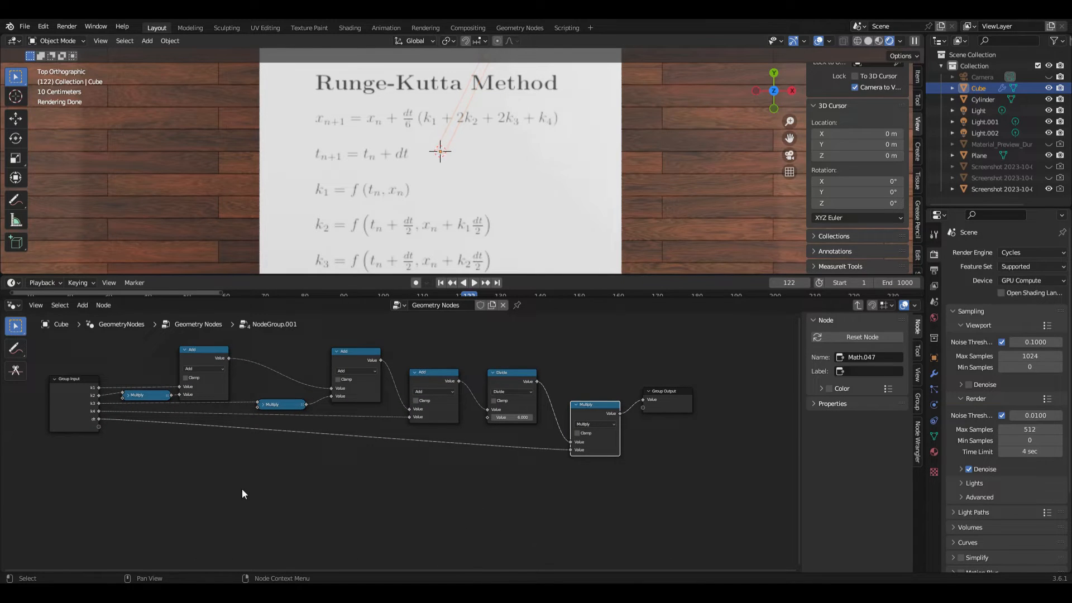
Leave the NodeGroup.001 group and select the Add node that combines theta1 with the uppermost group's output
{"action": "key", "text": "Tab"}
{"action": "middle_click_drag", "start_coordinate": [243, 495], "coordinate": [310, 518]}
{"action": "scroll", "coordinate": [310, 517], "scroll_direction": "down", "scroll_amount": 5}
{"action": "scroll", "coordinate": [311, 518], "scroll_direction": "right", "scroll_amount": 5}
{"action": "scroll", "coordinate": [310, 518], "scroll_direction": "up", "scroll_amount": 6}
{"action": "middle_click_drag", "start_coordinate": [273, 396], "coordinate": [352, 470]}
{"action": "left_click", "coordinate": [331, 396]}
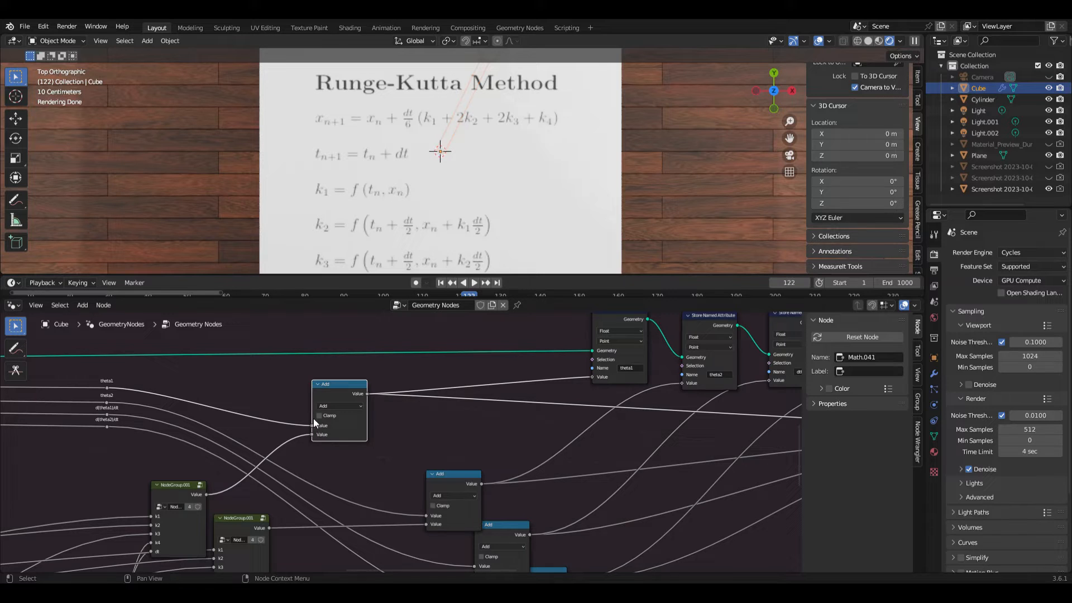
{"action": "scroll", "coordinate": [295, 450], "scroll_direction": "down", "scroll_amount": 2}
{"action": "scroll", "coordinate": [296, 451], "scroll_direction": "right", "scroll_amount": 5}
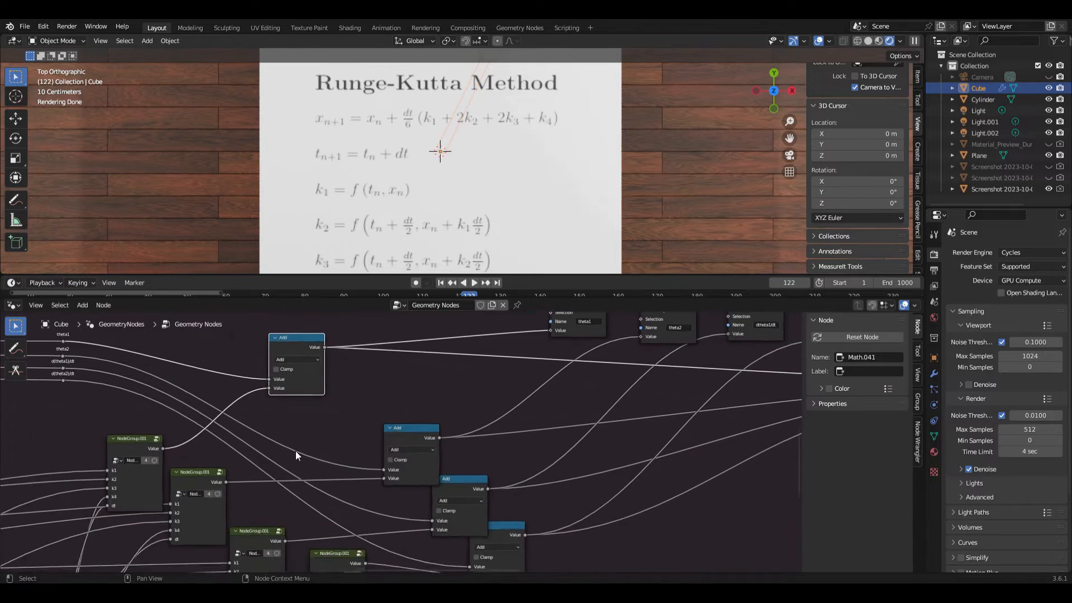
{"action": "scroll", "coordinate": [300, 446], "scroll_direction": "up", "scroll_amount": 2}
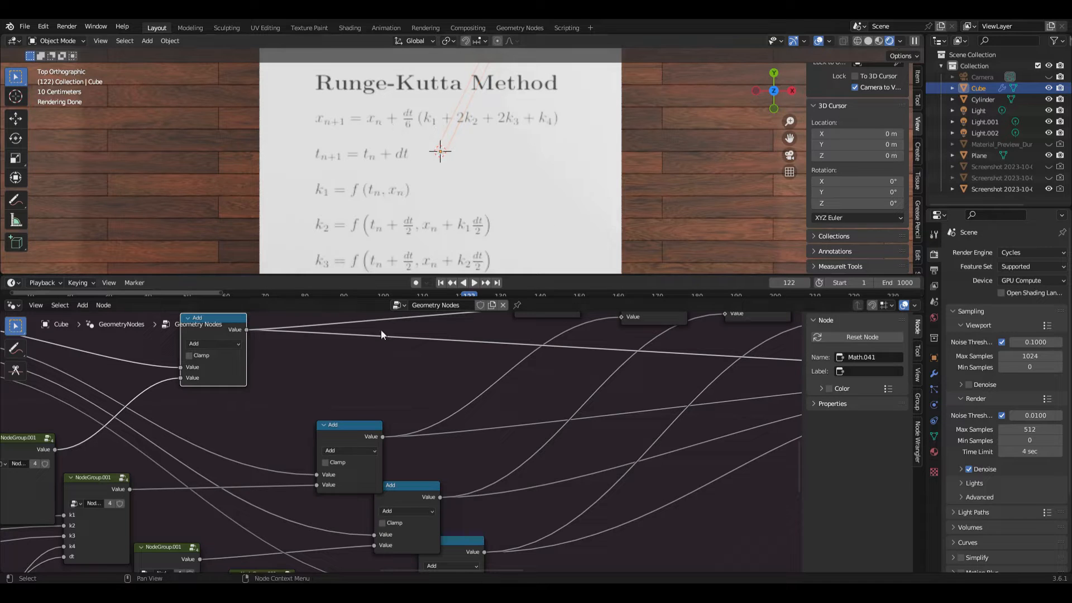
Shift the three lower Add nodes, for theta2, d(theta1)/dt and d(theta2)/dt, slightly up in the node tree
{"action": "left_click_drag", "start_coordinate": [334, 430], "coordinate": [322, 412]}
{"action": "scroll", "coordinate": [330, 417], "scroll_direction": "left", "scroll_amount": 4}
{"action": "scroll", "coordinate": [357, 435], "scroll_direction": "down", "scroll_amount": 3}
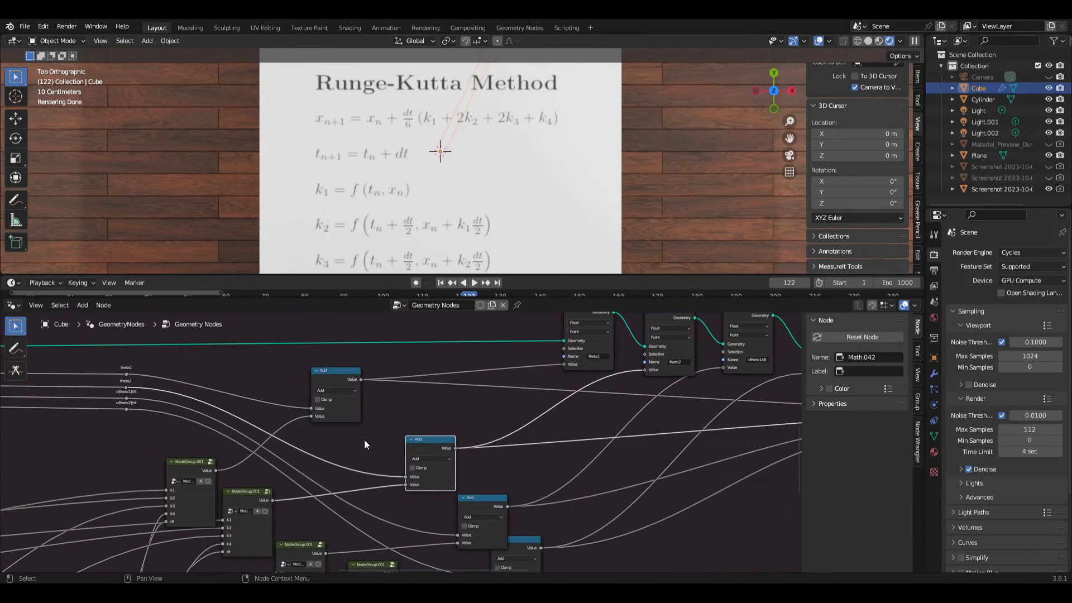
{"action": "left_click_drag", "start_coordinate": [490, 510], "coordinate": [491, 497]}
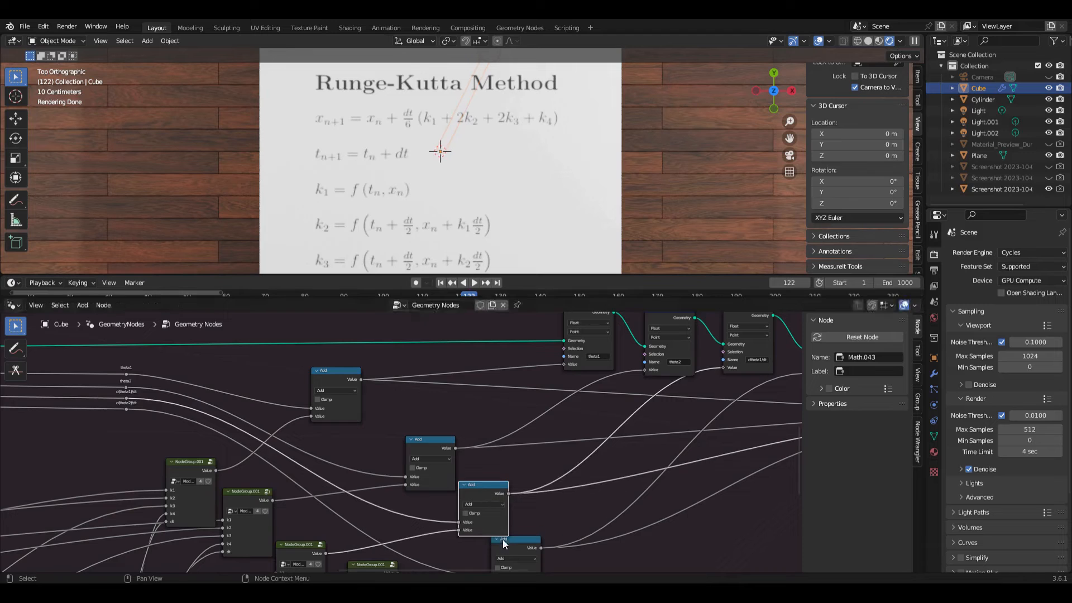
{"action": "left_click_drag", "start_coordinate": [507, 554], "coordinate": [488, 534]}
Examine the theta1, theta2, d(theta1)/dt and d(theta2)/dt reroutes and NodeGroup.001 outputs that feed the Add nodes
{"action": "scroll", "coordinate": [92, 391], "scroll_direction": "up", "scroll_amount": 7}
{"action": "middle_click_drag", "start_coordinate": [159, 349], "coordinate": [169, 388]}
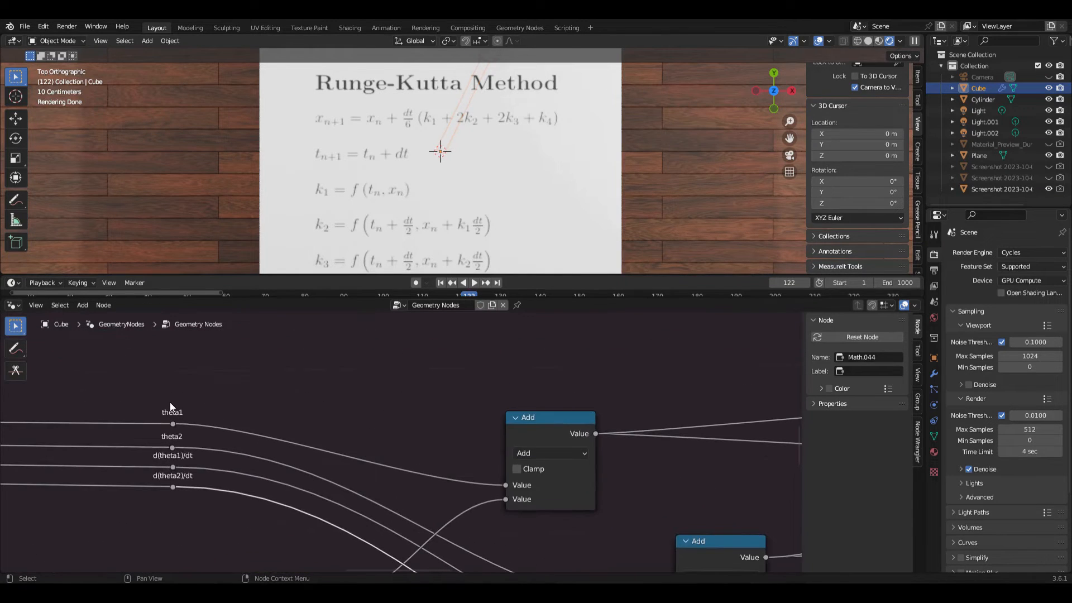
{"action": "scroll", "coordinate": [261, 481], "scroll_direction": "down", "scroll_amount": 6}
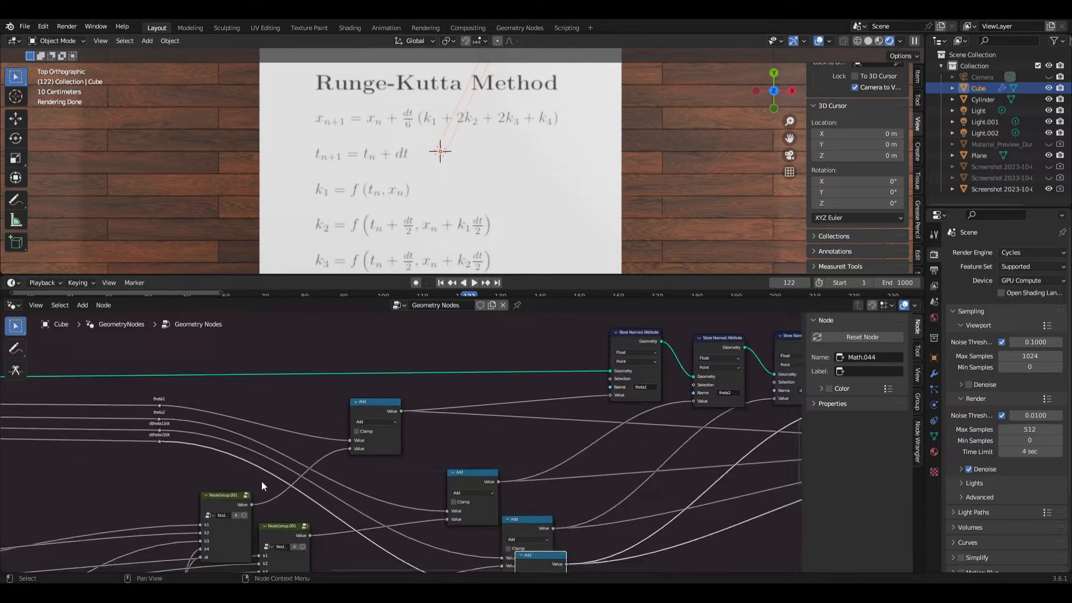
{"action": "scroll", "coordinate": [224, 509], "scroll_direction": "up", "scroll_amount": 2}
{"action": "middle_click_drag", "start_coordinate": [257, 499], "coordinate": [196, 535]}
Select the four Store Named Attribute nodes for theta1, theta2, dtheta1/dt and dtheta2/dt one after another
{"action": "scroll", "coordinate": [196, 530], "scroll_direction": "up", "scroll_amount": 1}
{"action": "middle_click_drag", "start_coordinate": [246, 335], "coordinate": [187, 408]}
{"action": "left_click", "coordinate": [198, 357]}
{"action": "left_click", "coordinate": [303, 367]}
{"action": "left_click", "coordinate": [383, 373]}
{"action": "left_click", "coordinate": [488, 373]}
Change the Outliner area to a Spreadsheet listing the Cube's instances and widen it to fit the columns
{"action": "left_click_drag", "start_coordinate": [922, 217], "coordinate": [750, 217]}
{"action": "left_click", "coordinate": [763, 41]}
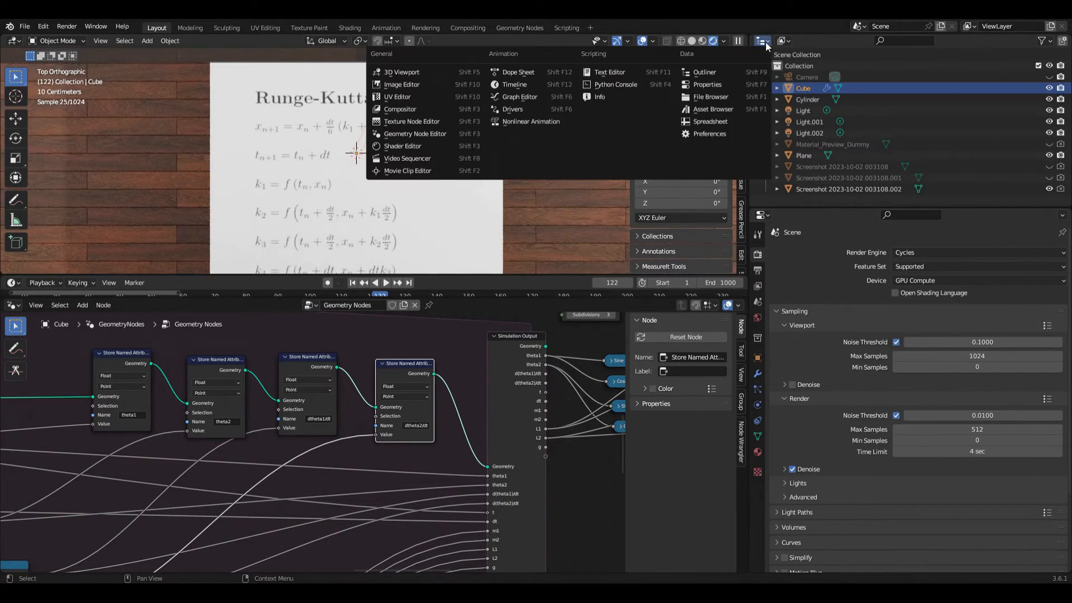
{"action": "left_click", "coordinate": [766, 43]}
{"action": "left_click", "coordinate": [768, 43]}
{"action": "left_click", "coordinate": [715, 121]}
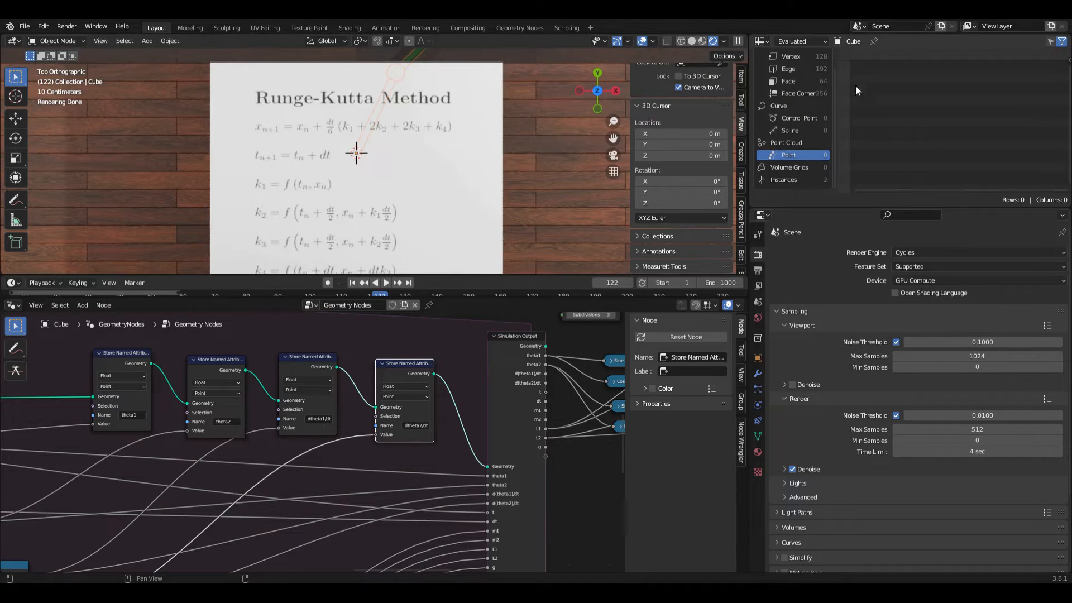
{"action": "left_click", "coordinate": [809, 178]}
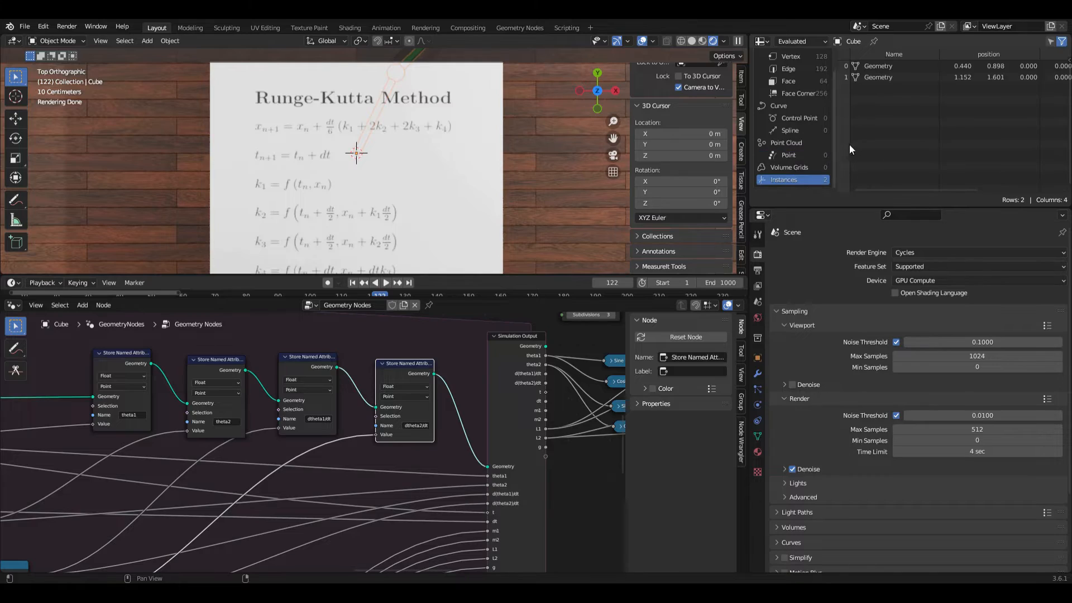
{"action": "left_click_drag", "start_coordinate": [747, 164], "coordinate": [508, 169]}
Link the Simulation Output's Geometry directly to the Group Output, view its point attributes in the Spreadsheet, and reconnect Join Geometry
{"action": "left_click", "coordinate": [359, 327]}
{"action": "middle_click_drag", "start_coordinate": [386, 329], "coordinate": [167, 399]}
{"action": "scroll", "coordinate": [342, 351], "scroll_direction": "down", "scroll_amount": 6}
{"action": "scroll", "coordinate": [187, 475], "scroll_direction": "up", "scroll_amount": 3}
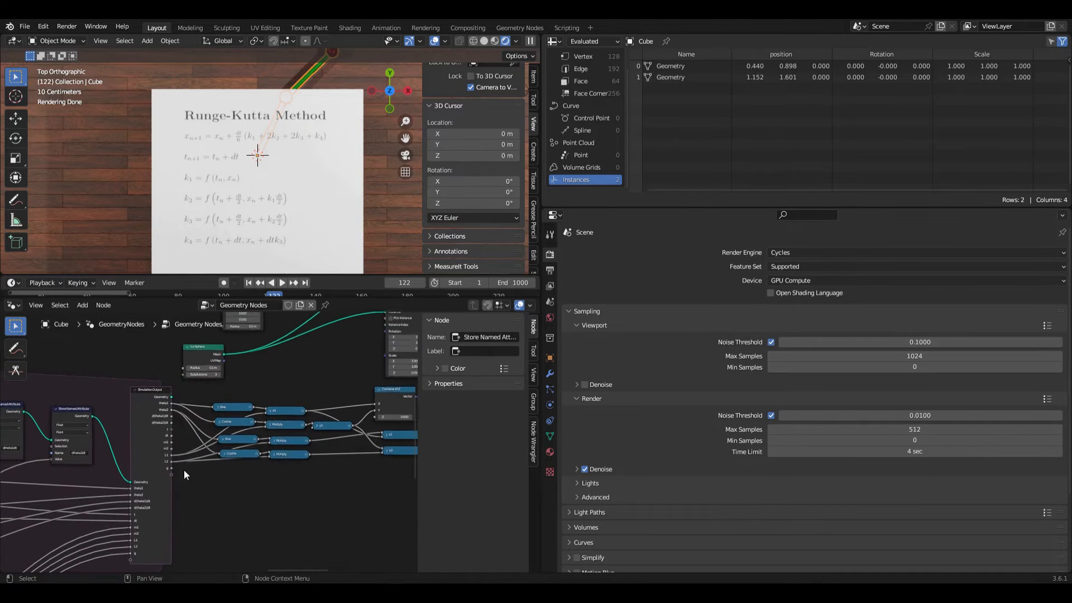
{"action": "left_click_drag", "start_coordinate": [171, 400], "coordinate": [292, 386]}
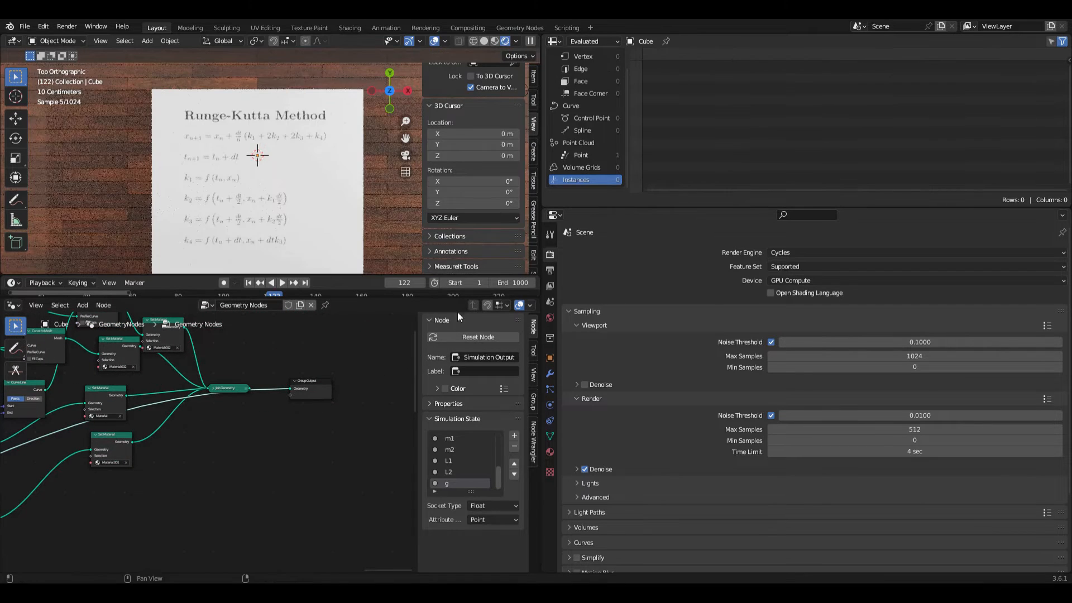
{"action": "left_click", "coordinate": [608, 155]}
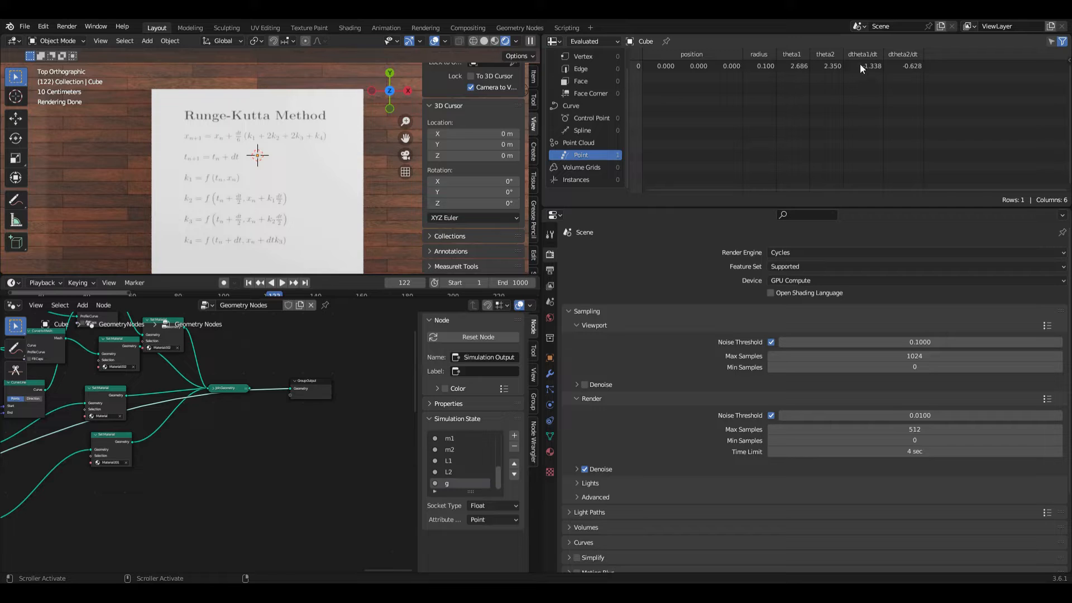
{"action": "left_click_drag", "start_coordinate": [250, 386], "coordinate": [249, 387]}
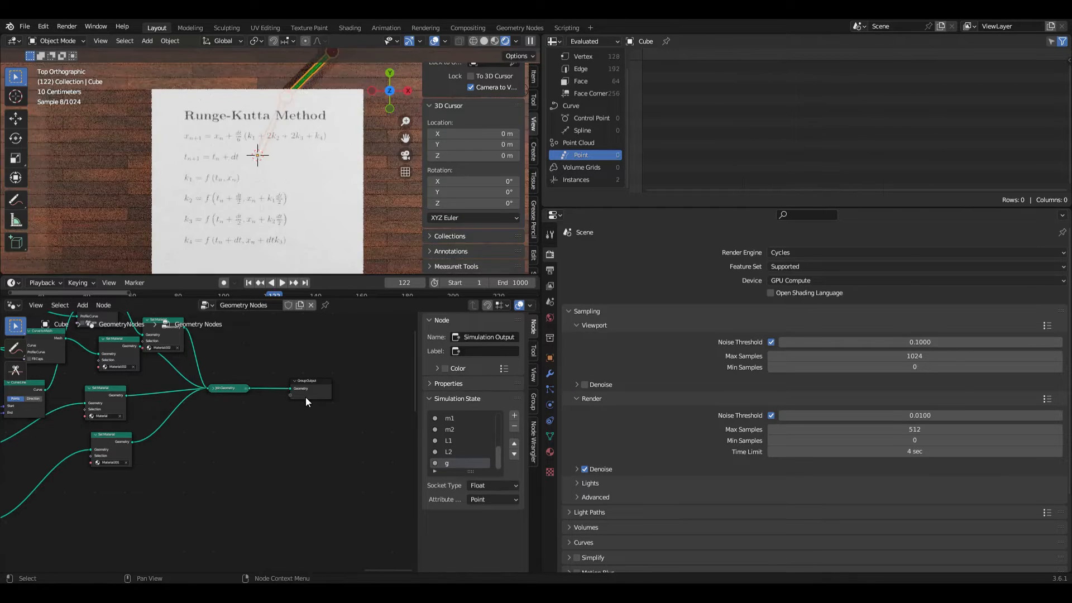
Examine how the Simulation Output's theta1, theta2, L1 and L2 feed the Sine, Cosine, Multiply, x1 and y1 nodes
{"action": "scroll", "coordinate": [304, 442], "scroll_direction": "down", "scroll_amount": 4, "text": "ctrl"}
{"action": "scroll", "coordinate": [304, 441], "scroll_direction": "left", "scroll_amount": 10}
{"action": "scroll", "coordinate": [305, 439], "scroll_direction": "down", "scroll_amount": 3}
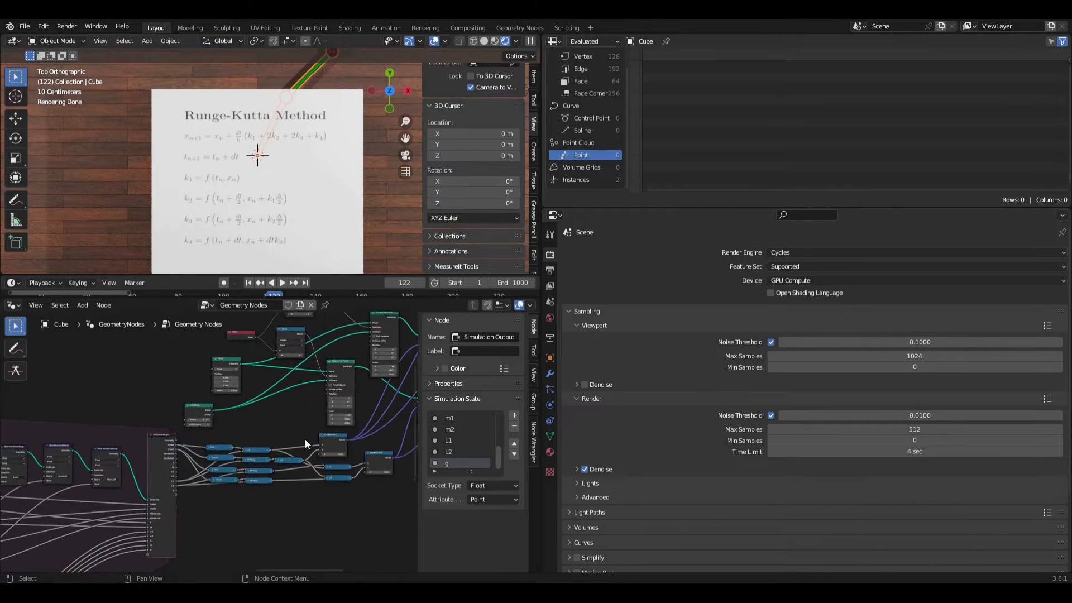
{"action": "scroll", "coordinate": [305, 439], "scroll_direction": "up", "scroll_amount": 6}
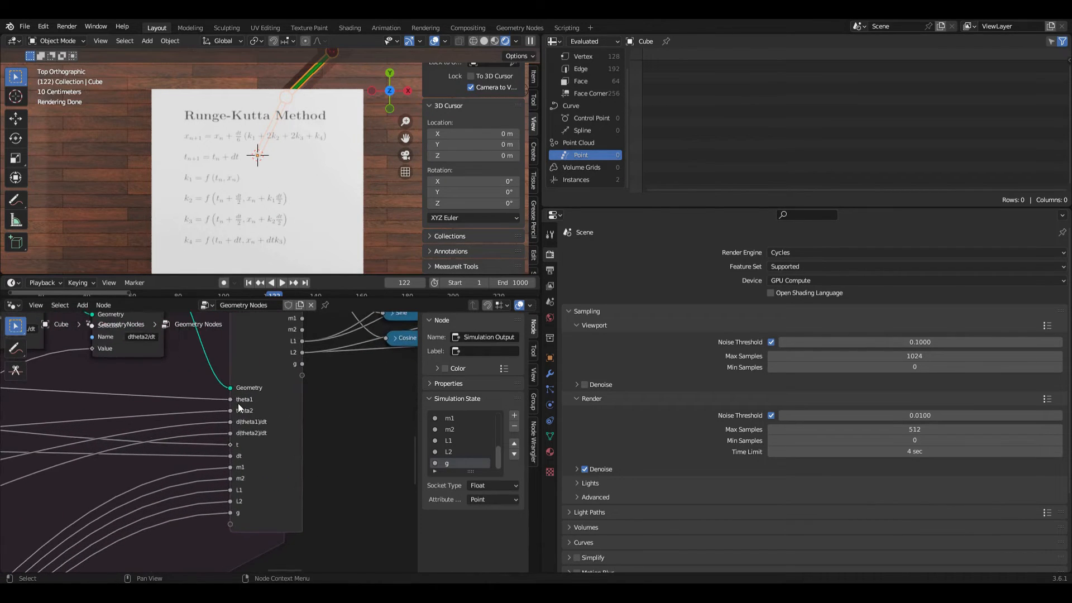
{"action": "scroll", "coordinate": [252, 441], "scroll_direction": "up", "scroll_amount": 5, "text": "shift"}
{"action": "scroll", "coordinate": [253, 441], "scroll_direction": "right", "scroll_amount": 4, "text": "ctrl"}
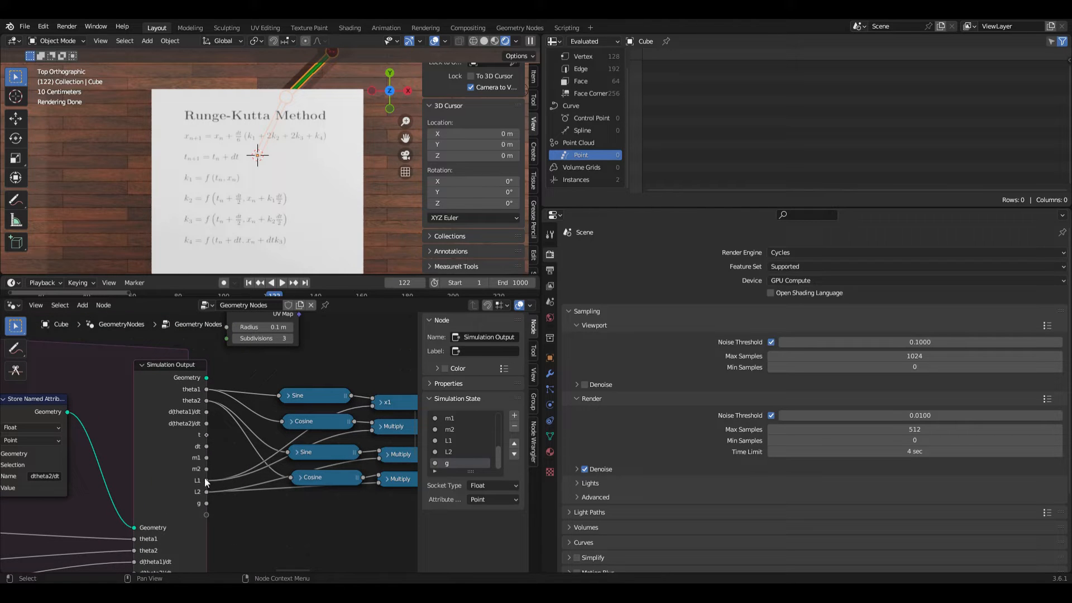
{"action": "scroll", "coordinate": [203, 521], "scroll_direction": "right", "scroll_amount": 5, "text": "ctrl"}
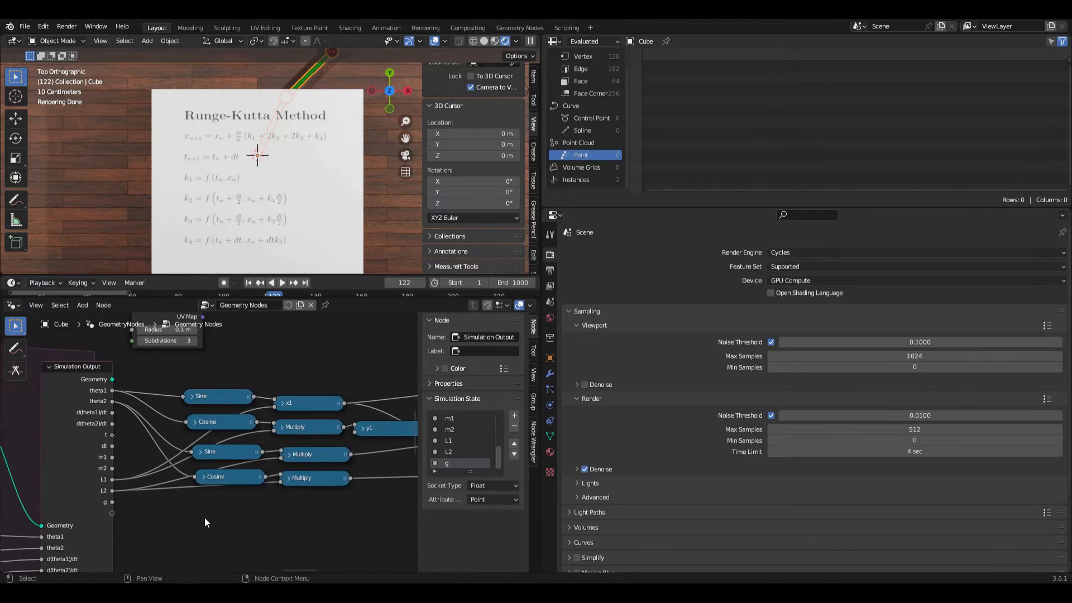
{"action": "scroll", "coordinate": [267, 464], "scroll_direction": "down", "scroll_amount": 2}
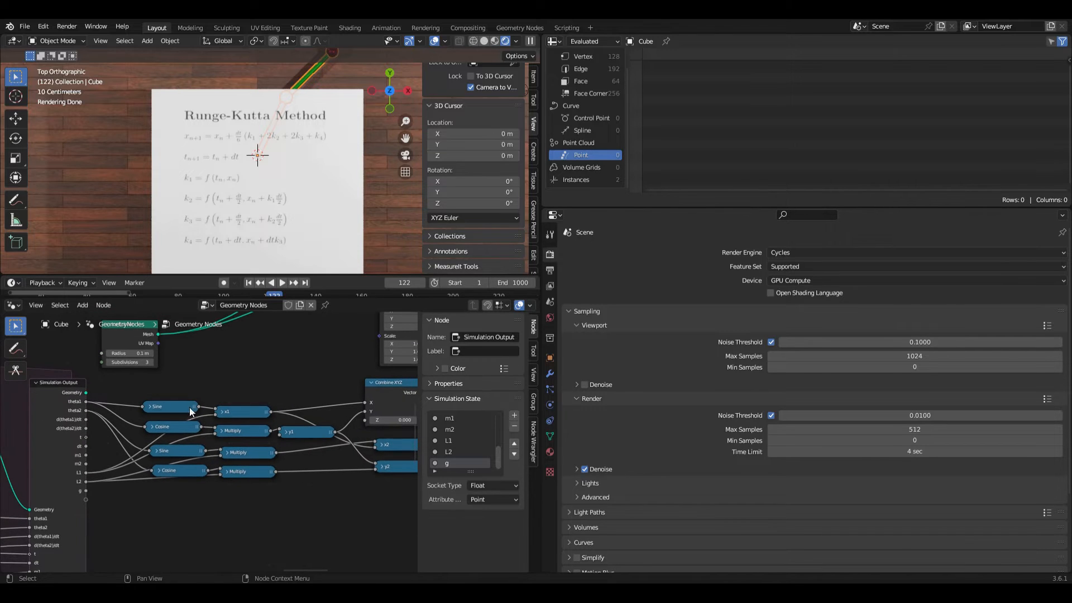
Restore the Outliner and show Screenshot 2023-10-02 003108.001 in the viewport in place of Screenshot 2023-10-02 003108.002
{"action": "left_click", "coordinate": [556, 41]}
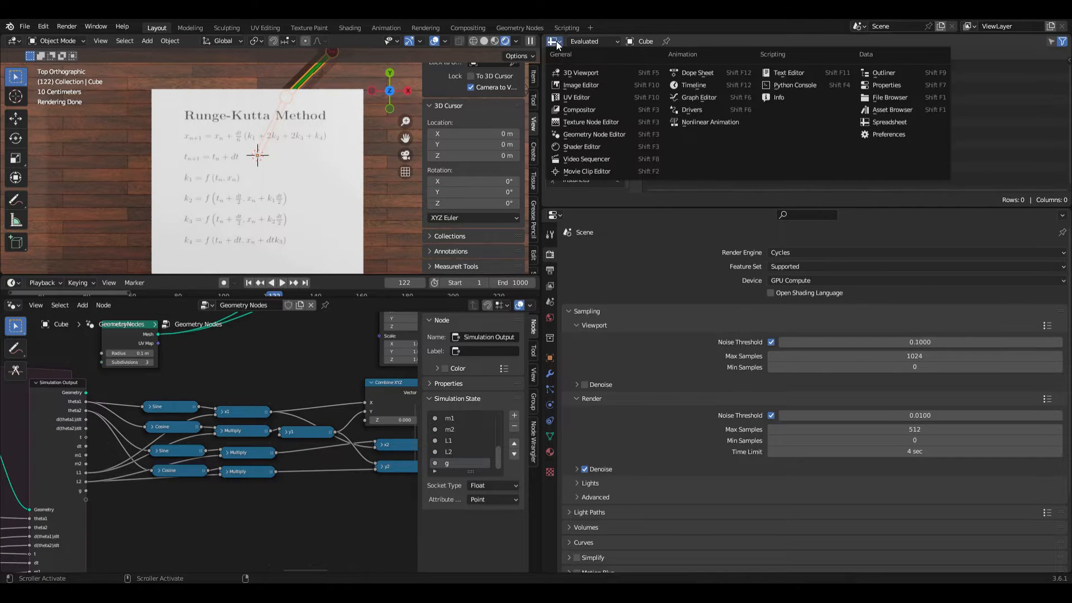
{"action": "left_click", "coordinate": [877, 74]}
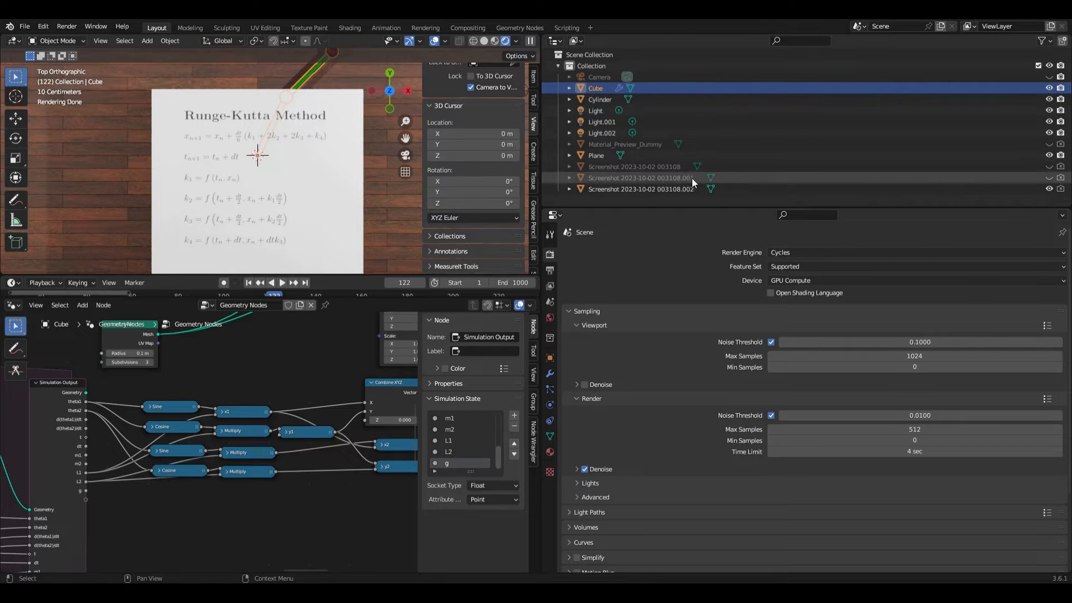
{"action": "left_click", "coordinate": [1050, 189]}
{"action": "left_click", "coordinate": [1050, 178]}
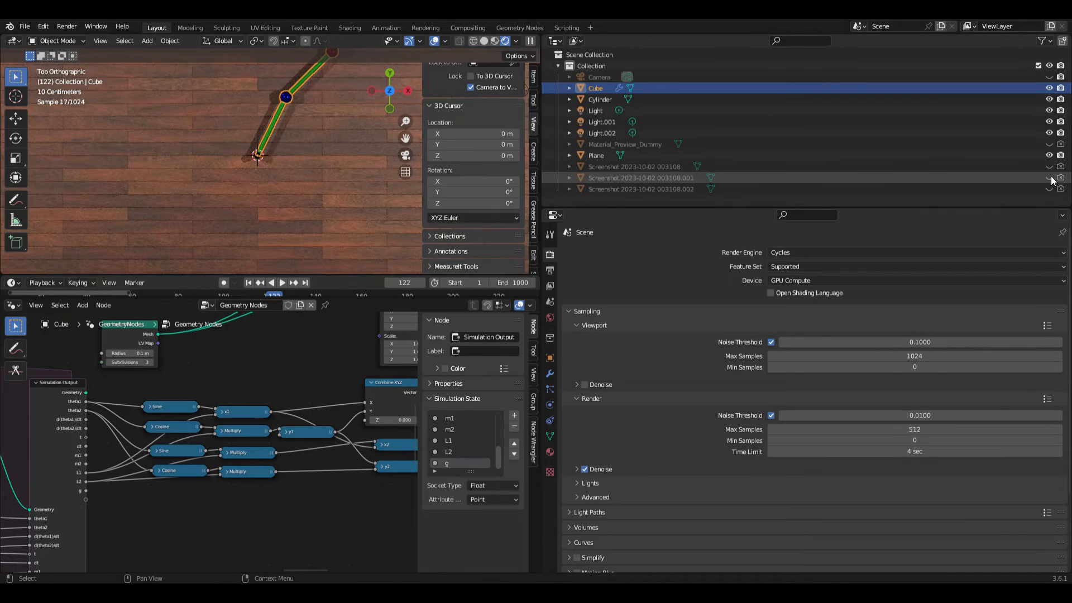
{"action": "scroll", "coordinate": [266, 226], "scroll_direction": "up", "scroll_amount": 5}
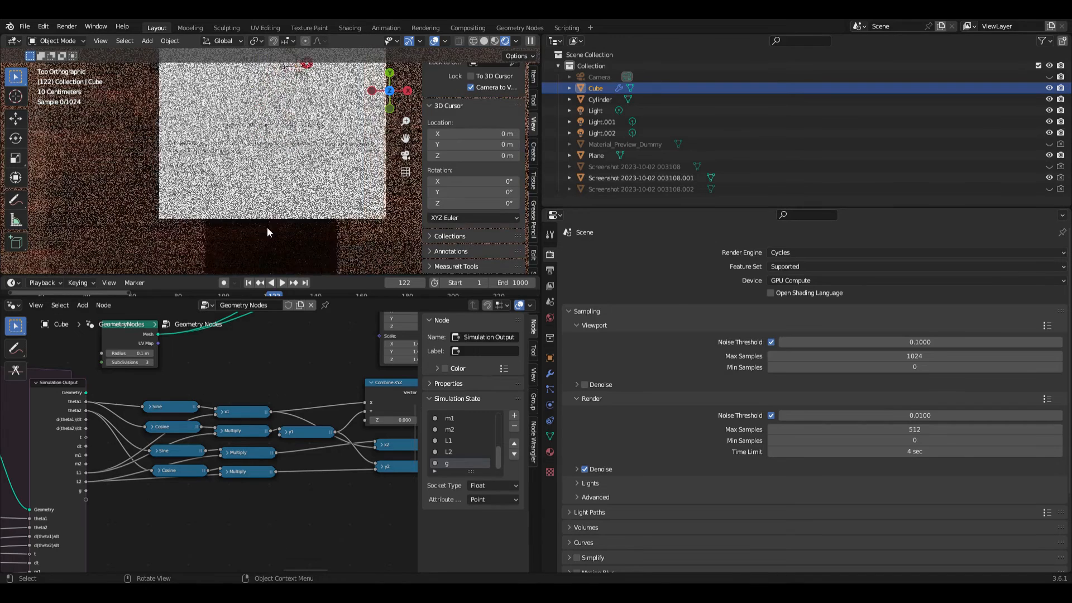
{"action": "scroll", "coordinate": [267, 226], "scroll_direction": "up", "scroll_amount": 2}
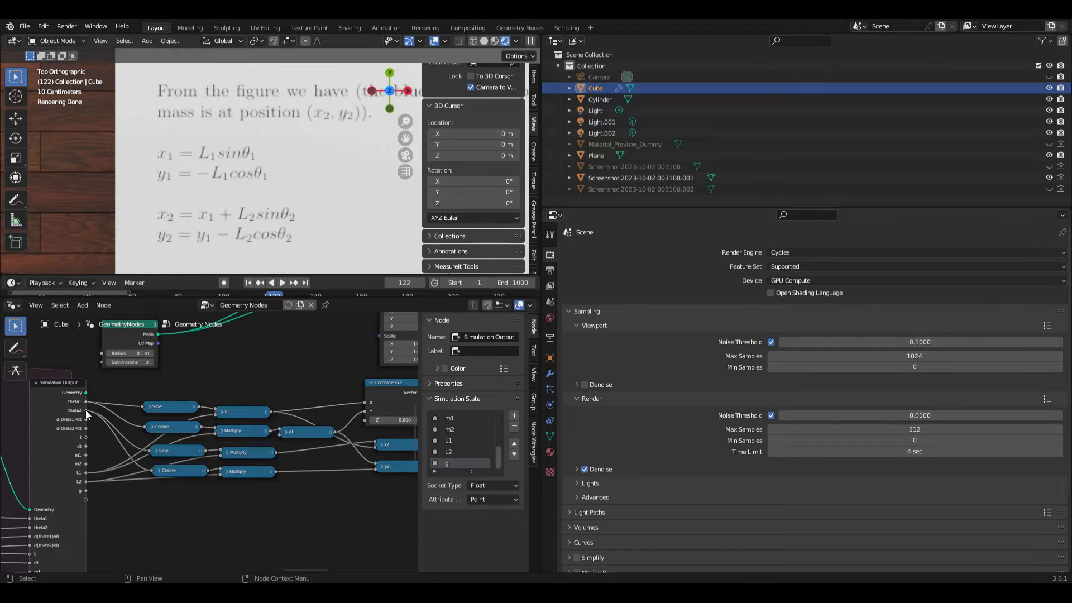
Compare the x1, y1, x2, y2 and Multiply nodes with the position equations, nudging x1 and selecting each in turn
{"action": "left_click_drag", "start_coordinate": [232, 414], "coordinate": [242, 412]}
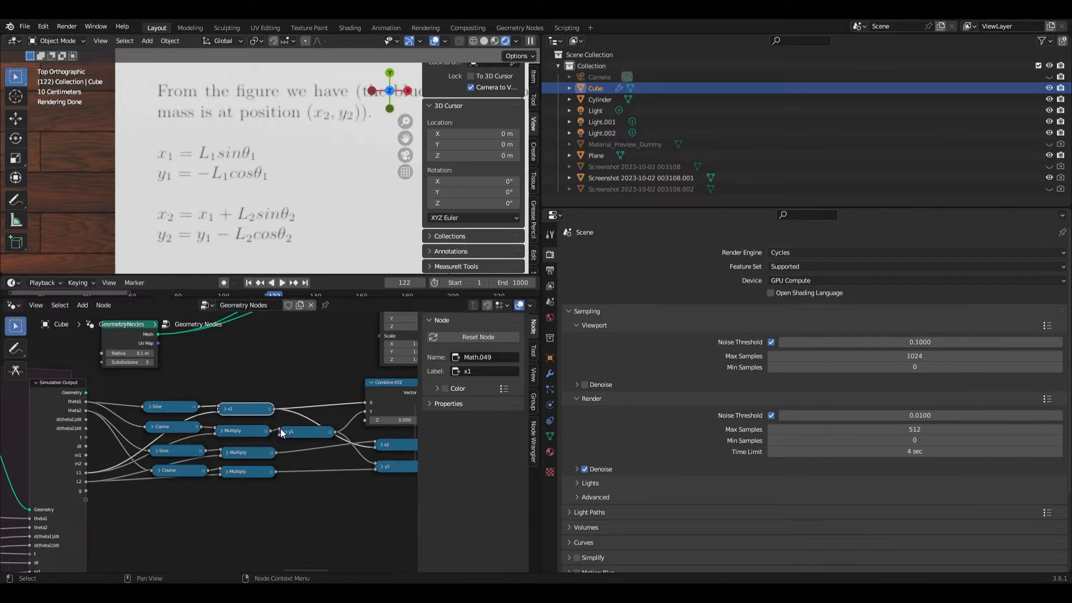
{"action": "left_click", "coordinate": [234, 431]}
{"action": "left_click", "coordinate": [321, 432]}
{"action": "left_click", "coordinate": [241, 454]}
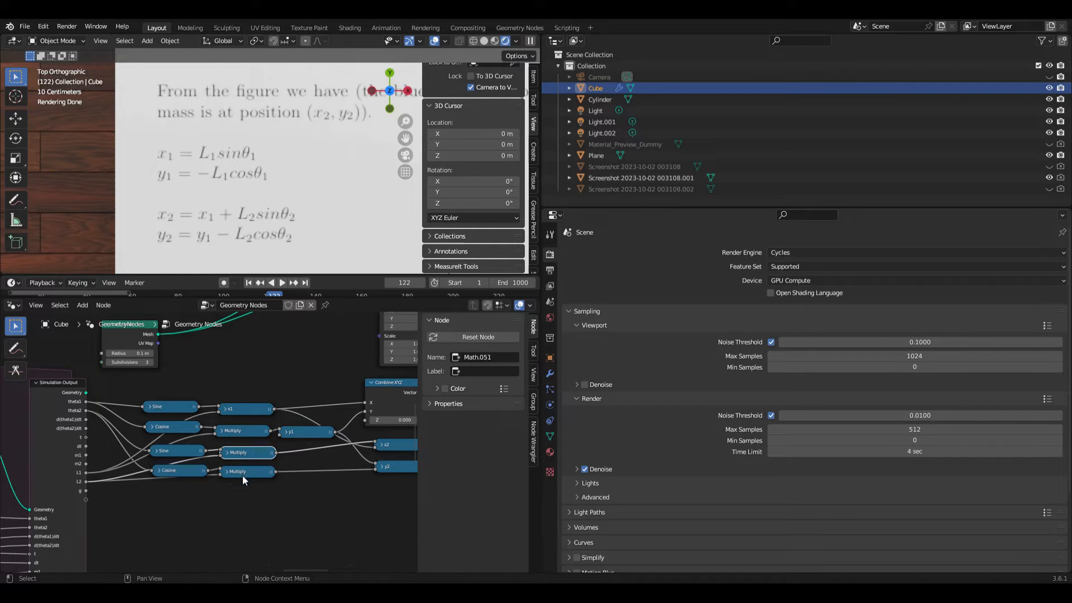
{"action": "left_click", "coordinate": [243, 473]}
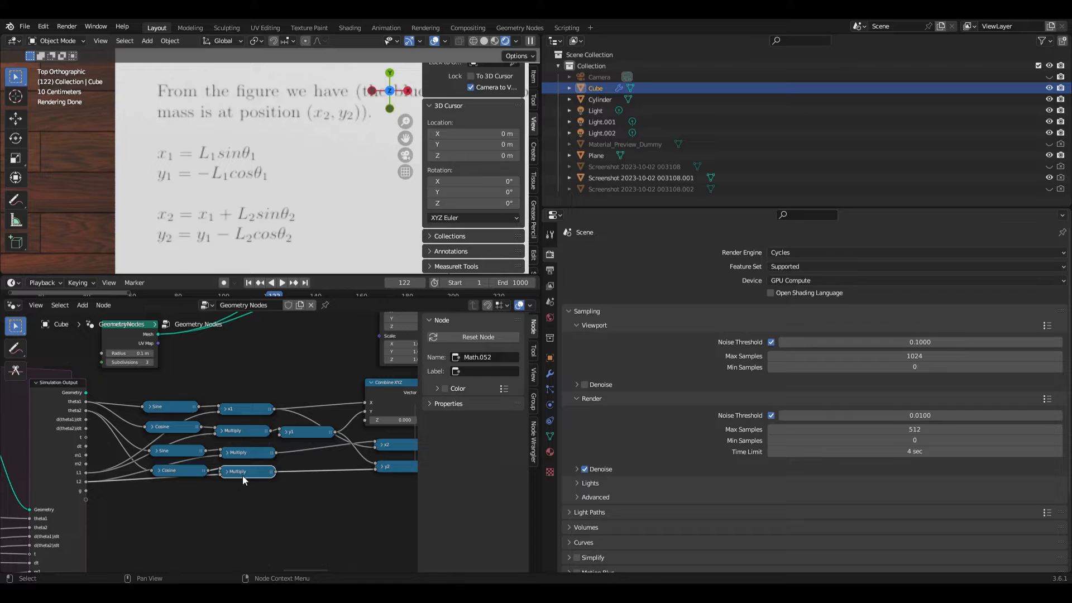
{"action": "left_click", "coordinate": [382, 468]}
{"action": "left_click", "coordinate": [382, 467]}
{"action": "left_click", "coordinate": [383, 446]}
{"action": "left_click", "coordinate": [383, 446]}
Select the two Combine XYZ nodes that take x1, y1 and x2, y2 in turn
{"action": "middle_click_drag", "start_coordinate": [383, 447], "coordinate": [195, 472]}
{"action": "left_click", "coordinate": [210, 408]}
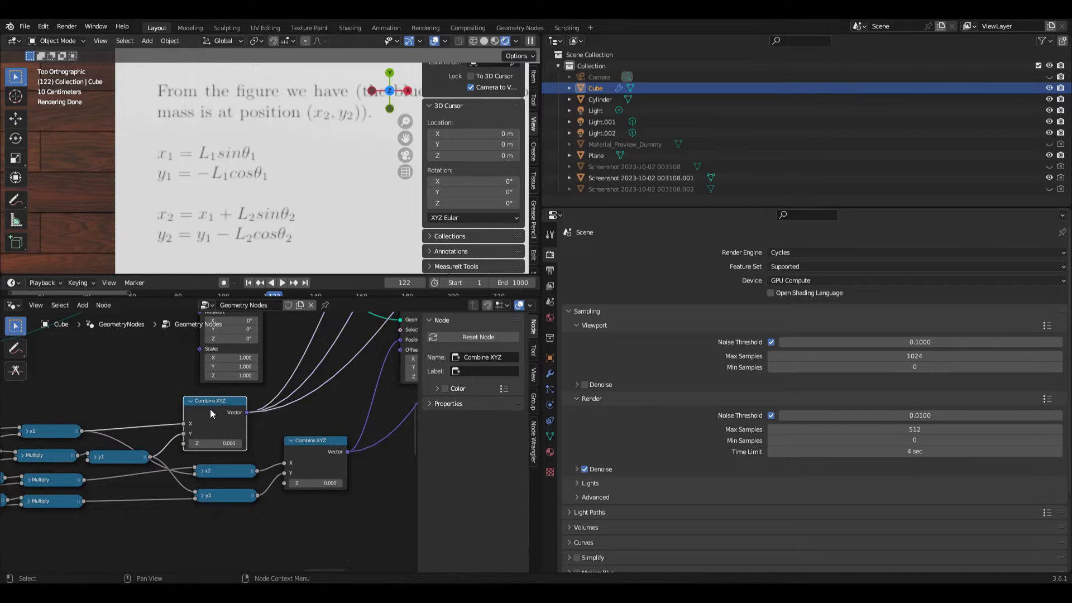
{"action": "scroll", "coordinate": [213, 410], "scroll_direction": "down", "scroll_amount": 1}
{"action": "middle_click_drag", "start_coordinate": [213, 409], "coordinate": [196, 424]}
{"action": "left_click", "coordinate": [293, 462]}
Move the Ico Sphere node slightly right and the Points node up and left to separate them
{"action": "scroll", "coordinate": [296, 460], "scroll_direction": "down", "scroll_amount": 4}
{"action": "scroll", "coordinate": [301, 460], "scroll_direction": "right", "scroll_amount": 3}
{"action": "scroll", "coordinate": [300, 460], "scroll_direction": "left", "scroll_amount": 6}
{"action": "left_click_drag", "start_coordinate": [109, 483], "coordinate": [156, 474]}
{"action": "left_click_drag", "start_coordinate": [150, 411], "coordinate": [123, 395]}
{"action": "left_click", "coordinate": [154, 480]}
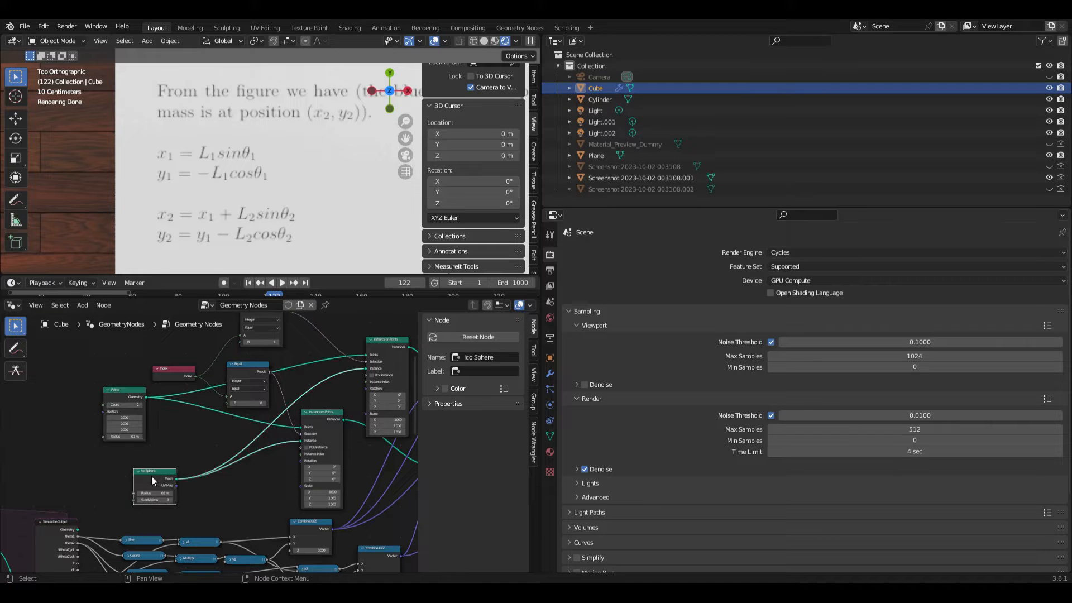
{"action": "scroll", "coordinate": [155, 474], "scroll_direction": "up", "scroll_amount": 2}
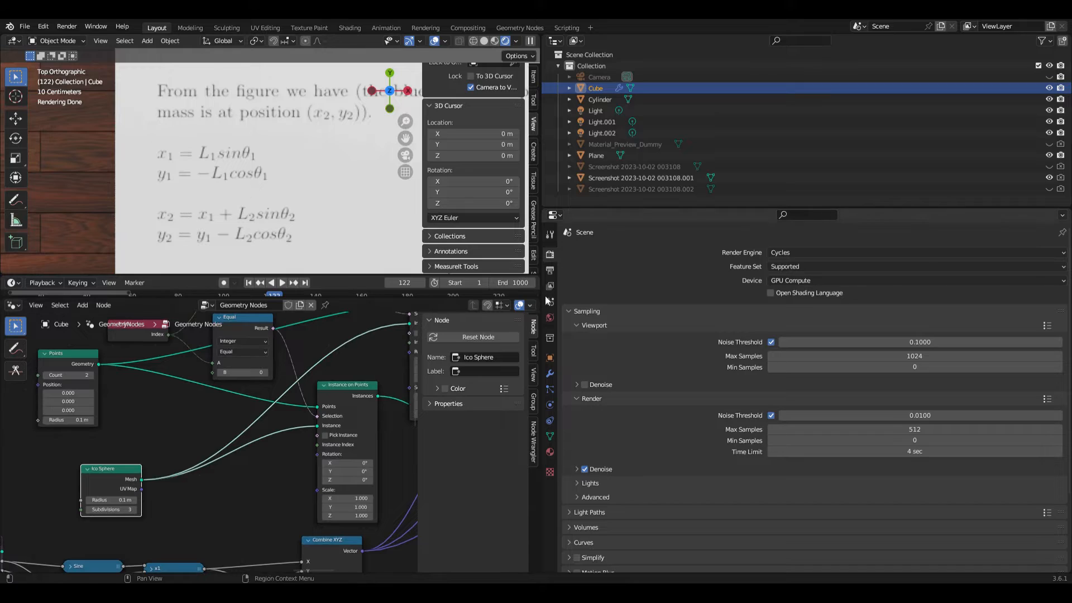
Widen the viewport and node editor areas and move the Index node slightly up and left
{"action": "left_click_drag", "start_coordinate": [546, 301], "coordinate": [799, 301]}
{"action": "middle_click_drag", "start_coordinate": [256, 334], "coordinate": [186, 397]}
{"action": "left_click_drag", "start_coordinate": [189, 396], "coordinate": [181, 367]}
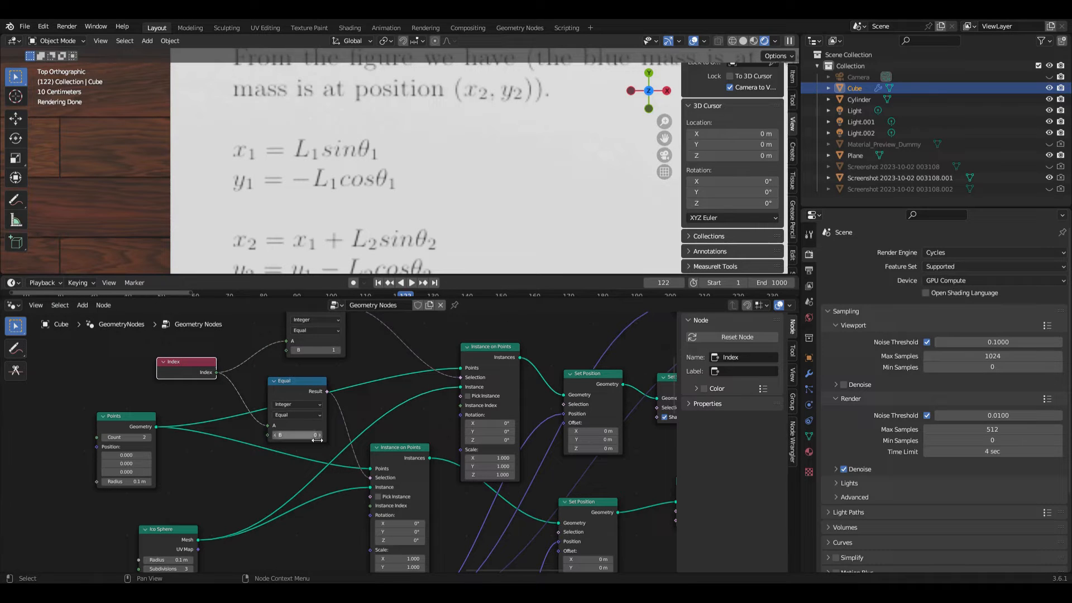
Examine how the Index and Equal nodes drive the selection of the two Instance on Points nodes
{"action": "middle_click_drag", "start_coordinate": [327, 350], "coordinate": [323, 395]}
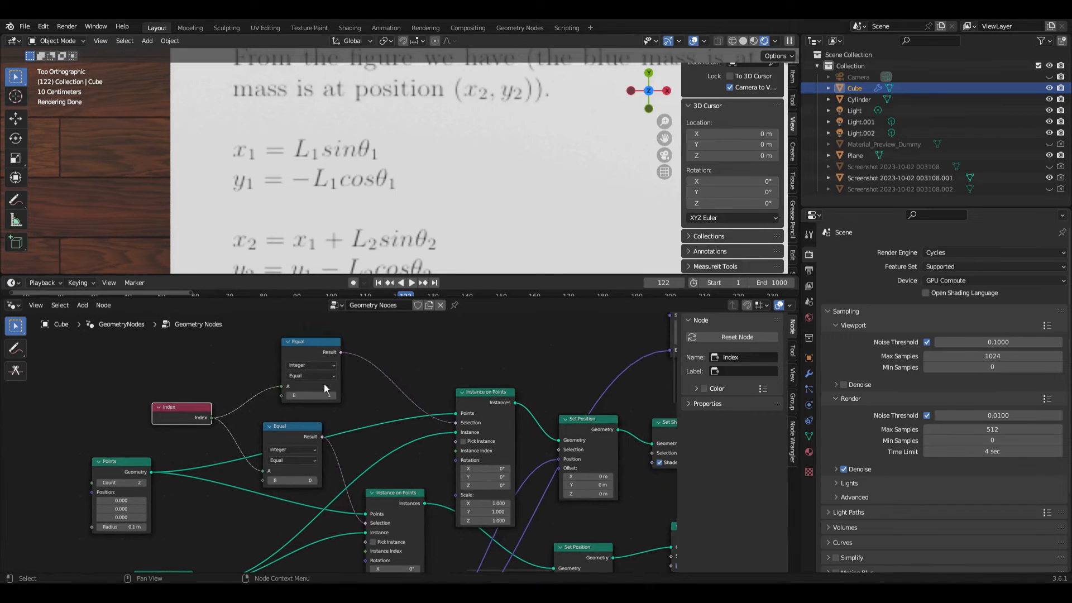
{"action": "left_click", "coordinate": [485, 394]}
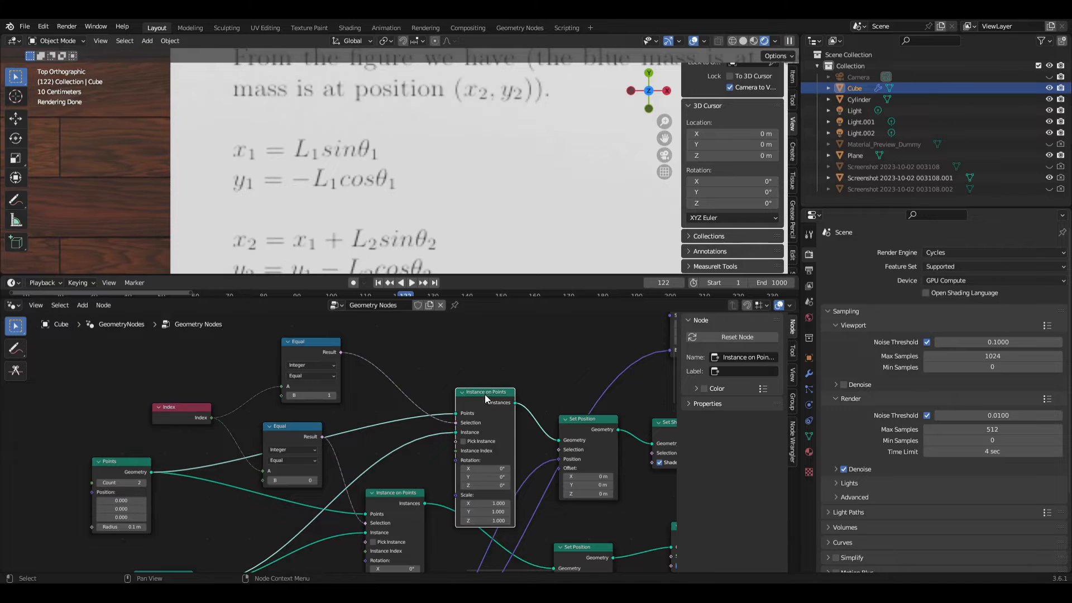
{"action": "left_click", "coordinate": [399, 492]}
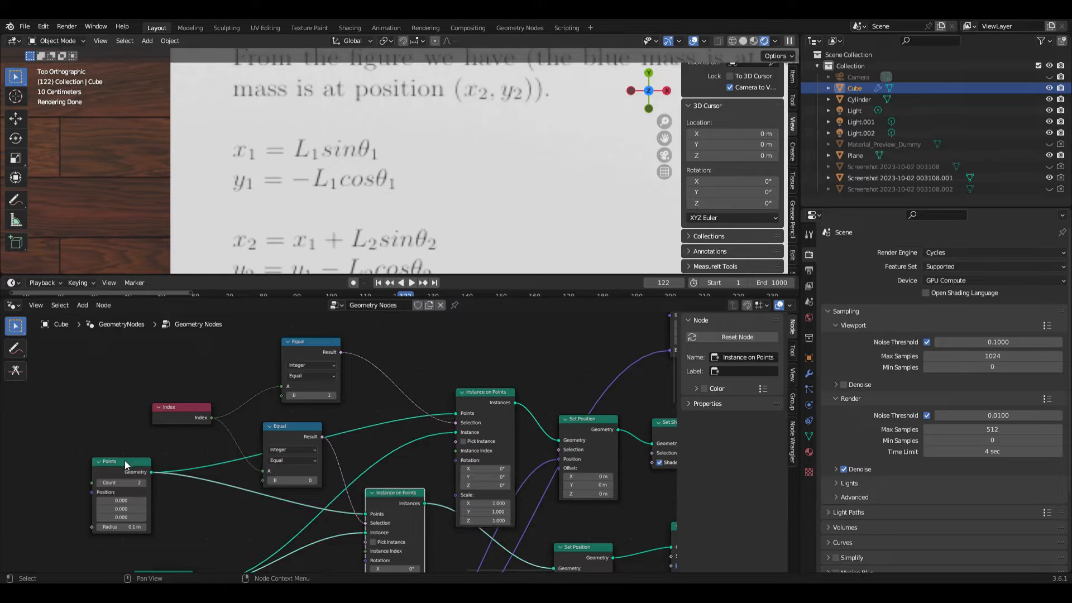
Select the Ico Sphere node and move the lower Instance on Points node slightly left and down
{"action": "middle_click_drag", "start_coordinate": [125, 462], "coordinate": [90, 378]}
{"action": "left_click", "coordinate": [129, 493]}
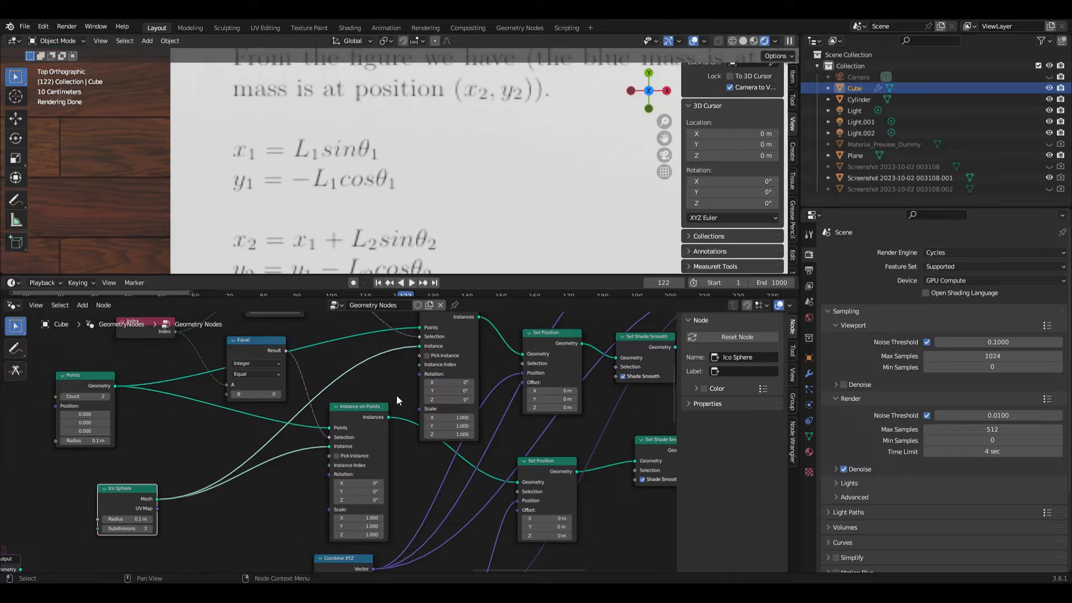
{"action": "middle_click_drag", "start_coordinate": [439, 350], "coordinate": [354, 363]}
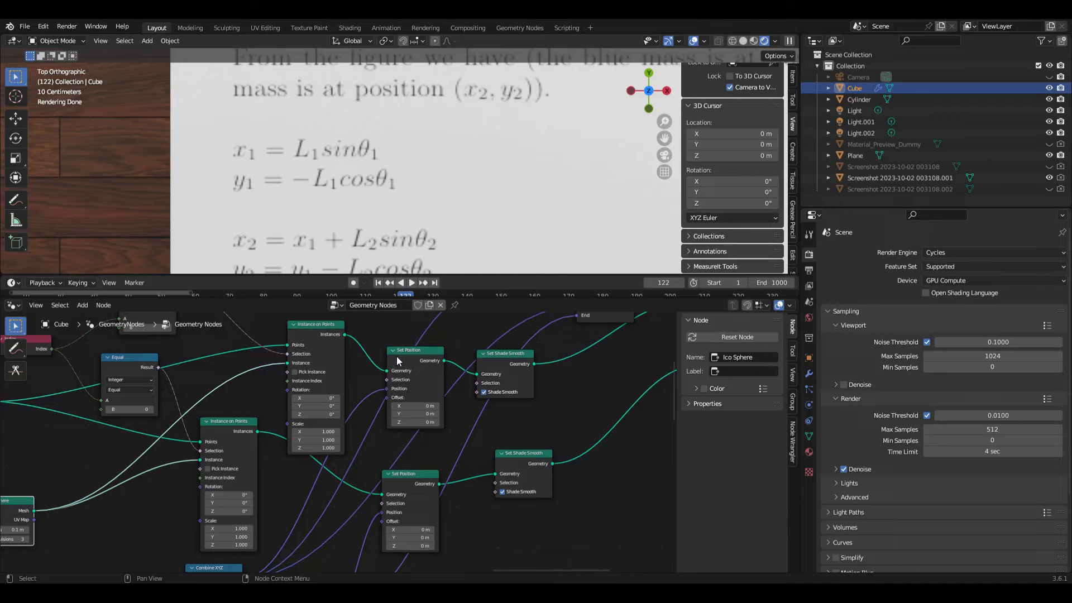
{"action": "left_click_drag", "start_coordinate": [216, 423], "coordinate": [211, 434]}
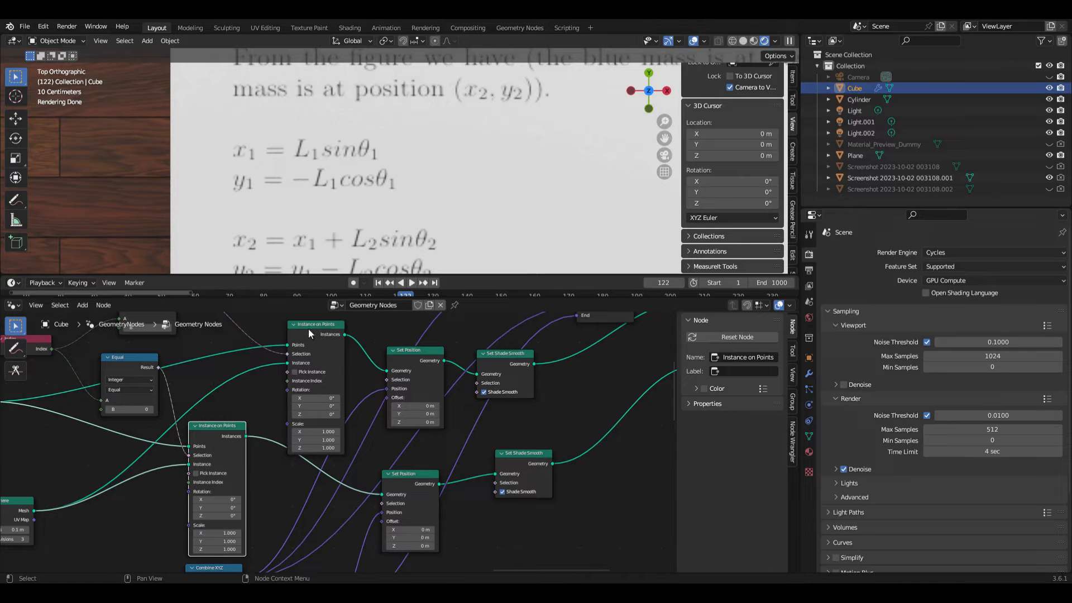
Select the lower and upper Set Position nodes in turn and examine the Combine XYZ links into their Position inputs
{"action": "left_click", "coordinate": [393, 479]}
{"action": "scroll", "coordinate": [400, 477], "scroll_direction": "down", "scroll_amount": 5, "text": "shift"}
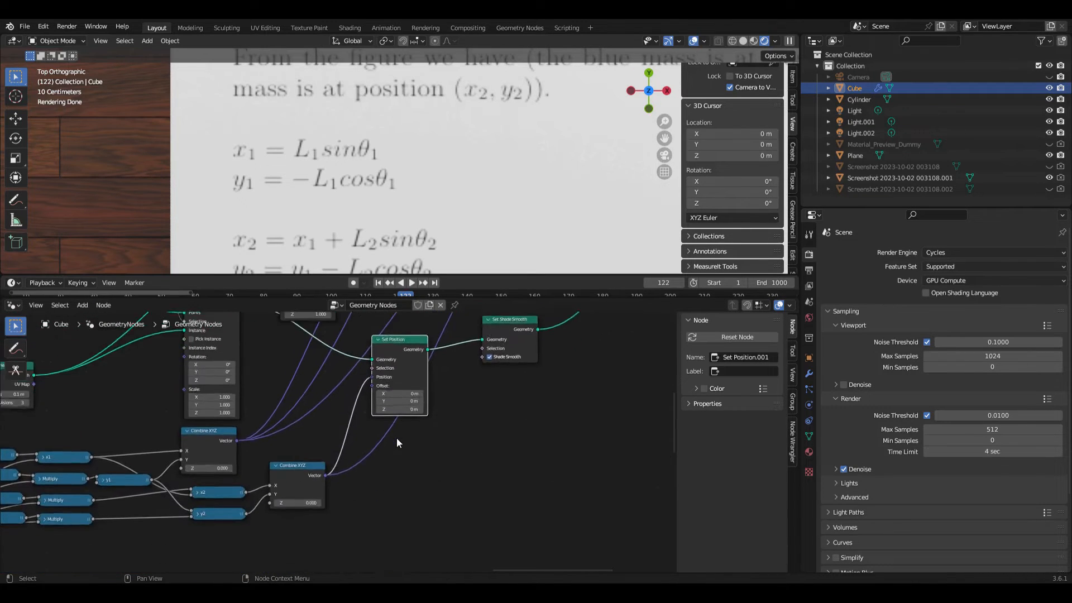
{"action": "scroll", "coordinate": [353, 425], "scroll_direction": "up", "scroll_amount": 4}
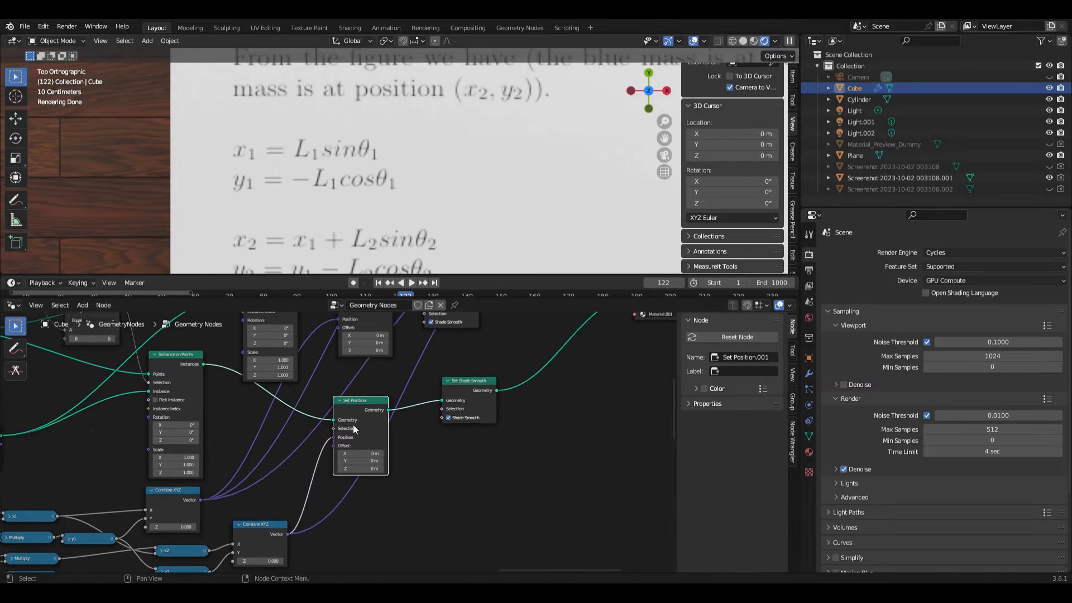
{"action": "scroll", "coordinate": [353, 435], "scroll_direction": "up", "scroll_amount": 1}
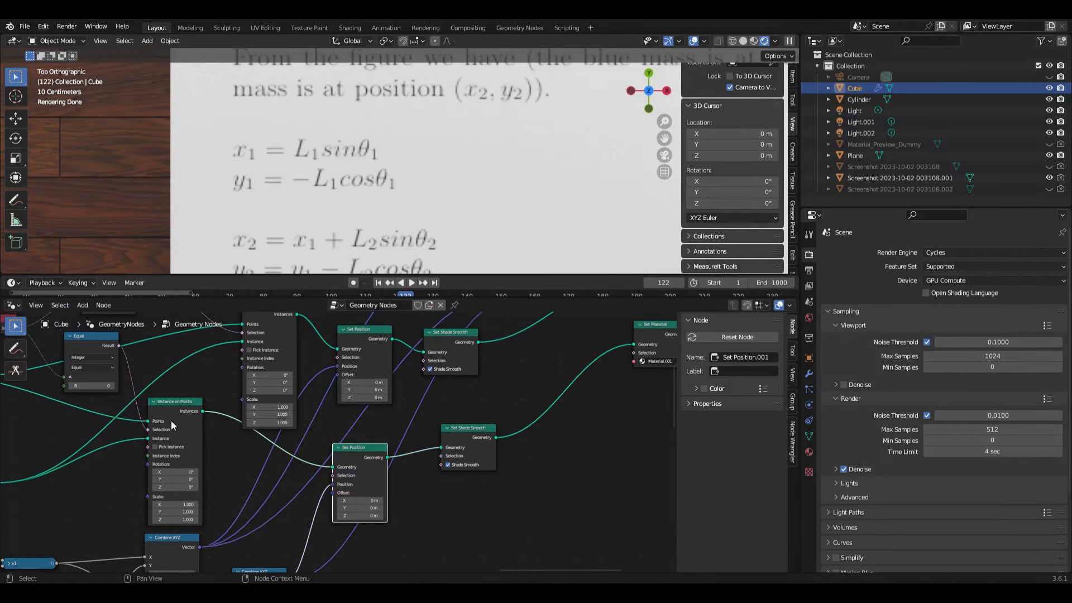
{"action": "scroll", "coordinate": [183, 430], "scroll_direction": "up", "scroll_amount": 3}
{"action": "left_click", "coordinate": [343, 401]}
{"action": "scroll", "coordinate": [346, 411], "scroll_direction": "down", "scroll_amount": 2, "text": "shift"}
{"action": "scroll", "coordinate": [349, 413], "scroll_direction": "down", "scroll_amount": 1}
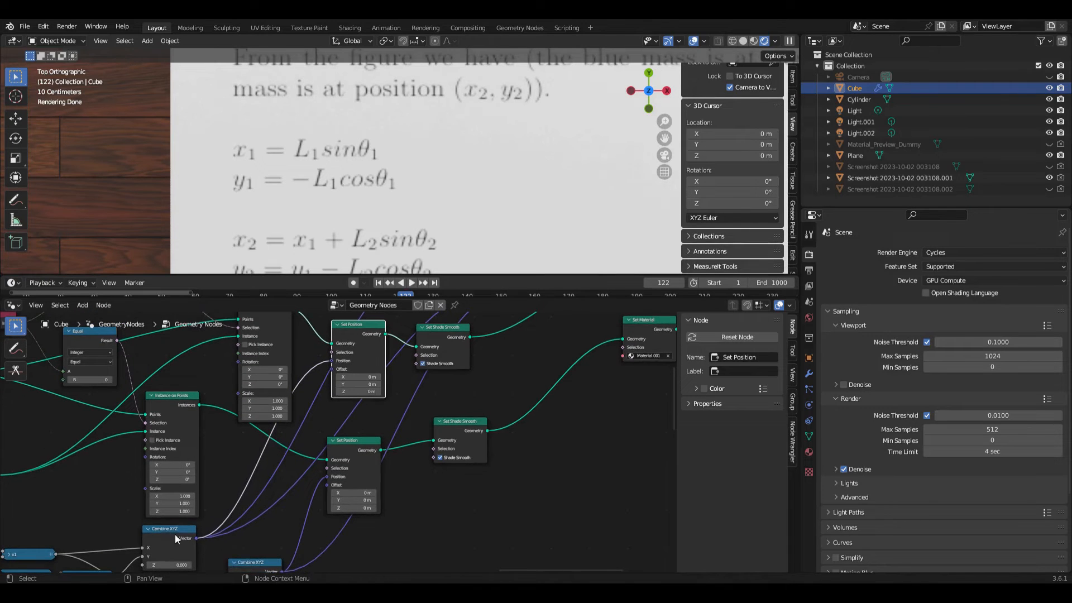
{"action": "scroll", "coordinate": [182, 535], "scroll_direction": "down", "scroll_amount": 3}
{"action": "scroll", "coordinate": [63, 510], "scroll_direction": "left", "scroll_amount": 2}
{"action": "scroll", "coordinate": [62, 511], "scroll_direction": "down", "scroll_amount": 2}
{"action": "scroll", "coordinate": [293, 490], "scroll_direction": "up", "scroll_amount": 6}
{"action": "scroll", "coordinate": [339, 434], "scroll_direction": "right", "scroll_amount": 3}
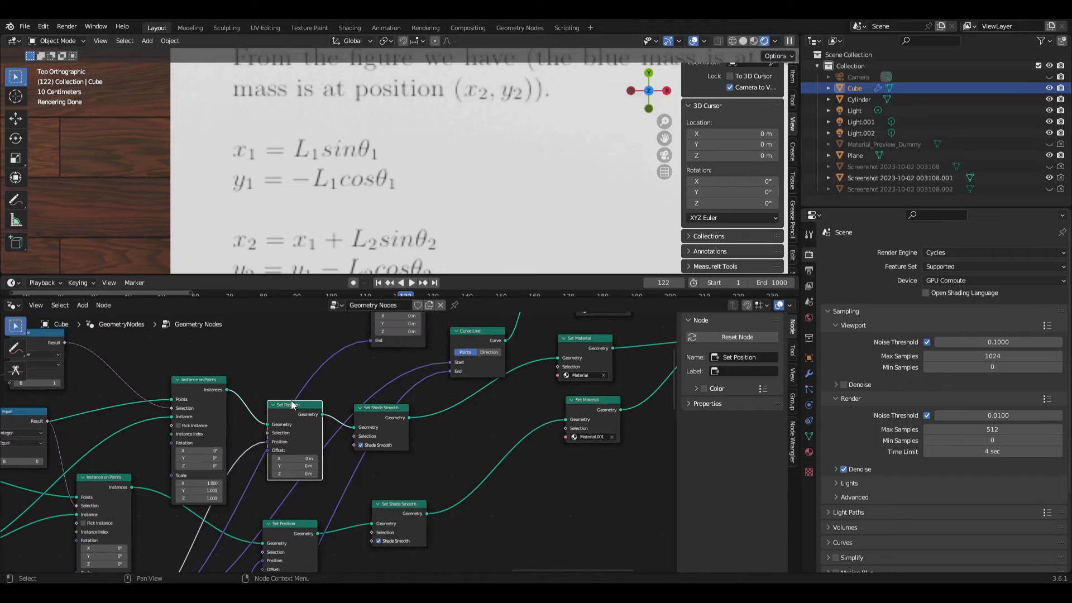
Move the Set Material node that assigns Material slightly right and down, just before the Join Geometry node
{"action": "scroll", "coordinate": [385, 516], "scroll_direction": "up", "scroll_amount": 4}
{"action": "scroll", "coordinate": [410, 497], "scroll_direction": "right", "scroll_amount": 6}
{"action": "scroll", "coordinate": [379, 497], "scroll_direction": "right", "scroll_amount": 3}
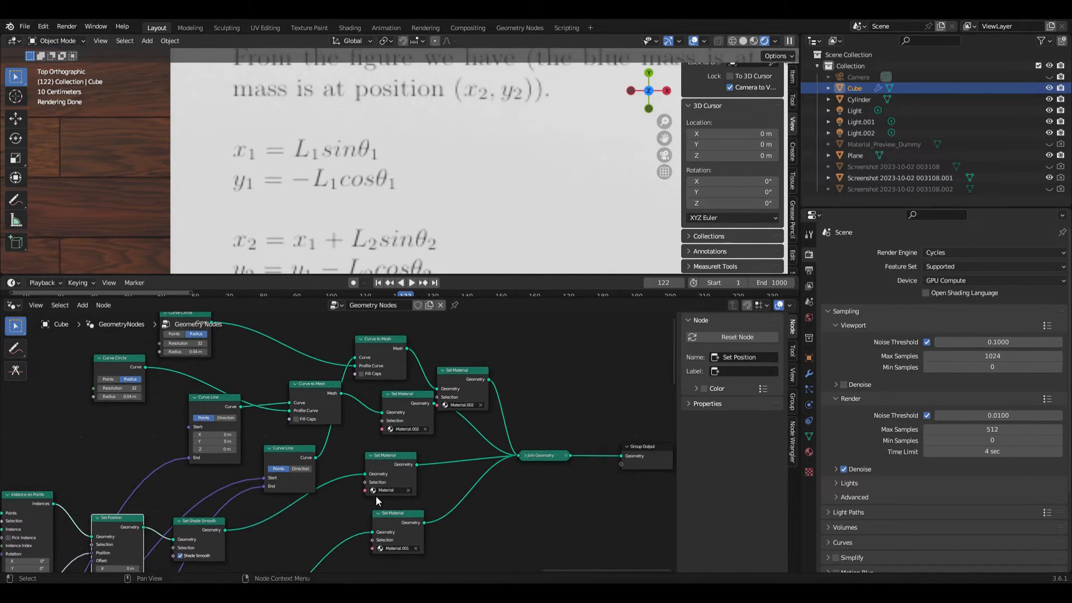
{"action": "scroll", "coordinate": [329, 497], "scroll_direction": "up", "scroll_amount": 2}
{"action": "left_click_drag", "start_coordinate": [341, 460], "coordinate": [354, 470]}
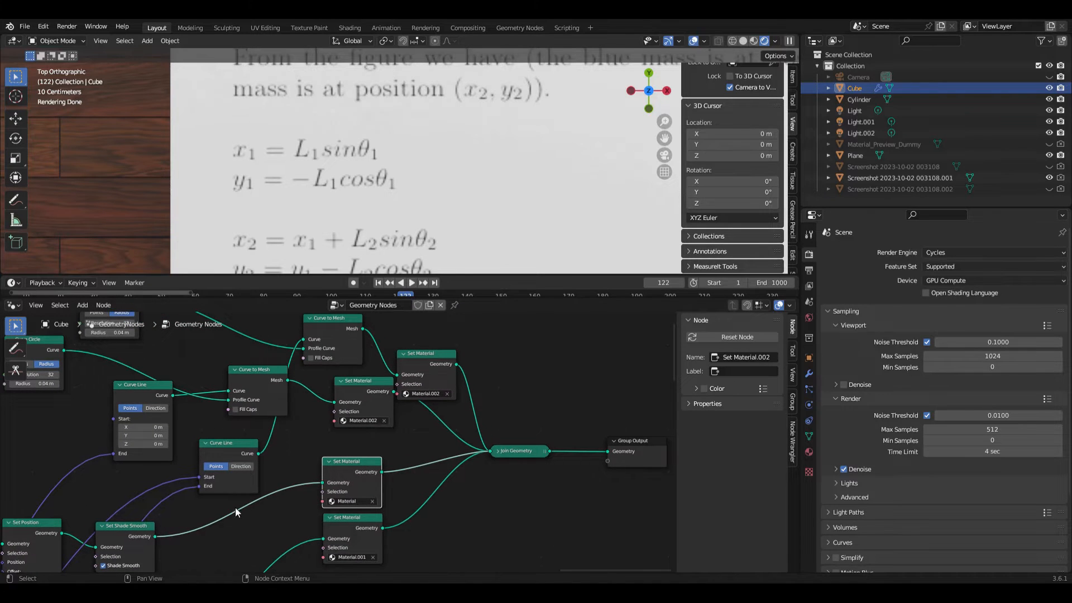
Select the two Combine XYZ nodes in turn to examine where their vectors lead, ending on the x2, y2 one
{"action": "scroll", "coordinate": [235, 507], "scroll_direction": "left", "scroll_amount": 2}
{"action": "scroll", "coordinate": [269, 505], "scroll_direction": "down", "scroll_amount": 1}
{"action": "scroll", "coordinate": [239, 492], "scroll_direction": "down", "scroll_amount": 8}
{"action": "scroll", "coordinate": [239, 492], "scroll_direction": "left", "scroll_amount": 4}
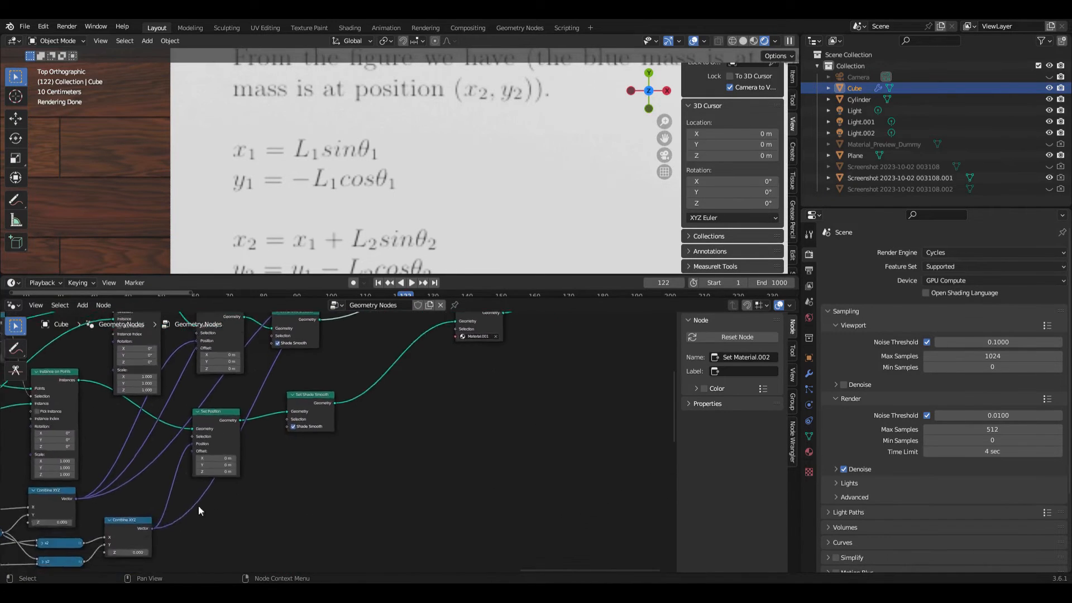
{"action": "left_click", "coordinate": [159, 511]}
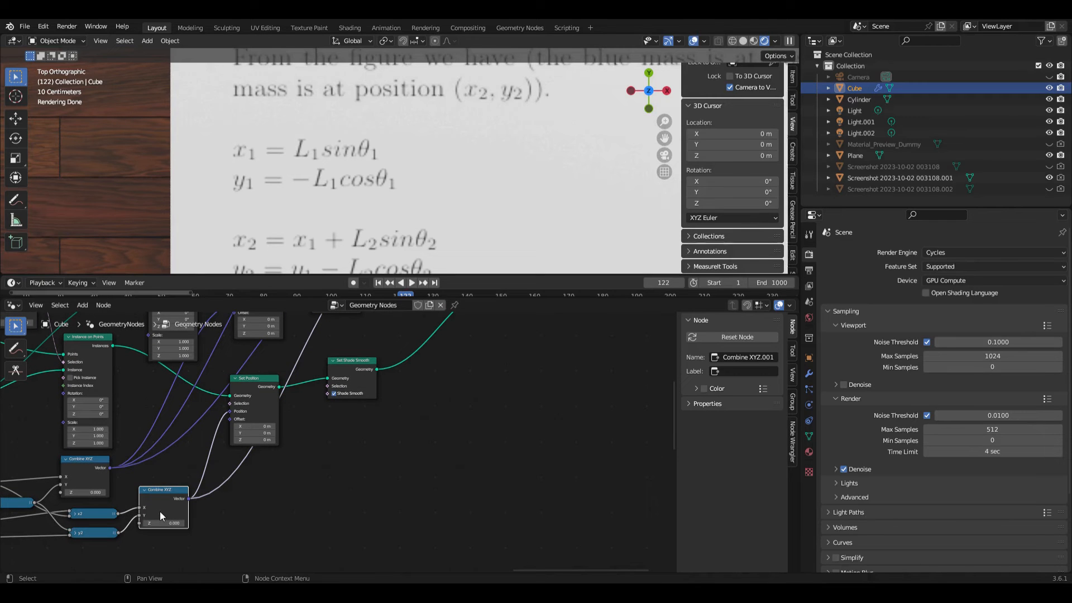
{"action": "left_click", "coordinate": [85, 471]}
{"action": "left_click", "coordinate": [159, 503]}
Select the two Curve Circle nodes in turn to examine the rod profiles
{"action": "scroll", "coordinate": [306, 484], "scroll_direction": "up", "scroll_amount": 8}
{"action": "scroll", "coordinate": [306, 485], "scroll_direction": "right", "scroll_amount": 2}
{"action": "scroll", "coordinate": [306, 485], "scroll_direction": "up", "scroll_amount": 2}
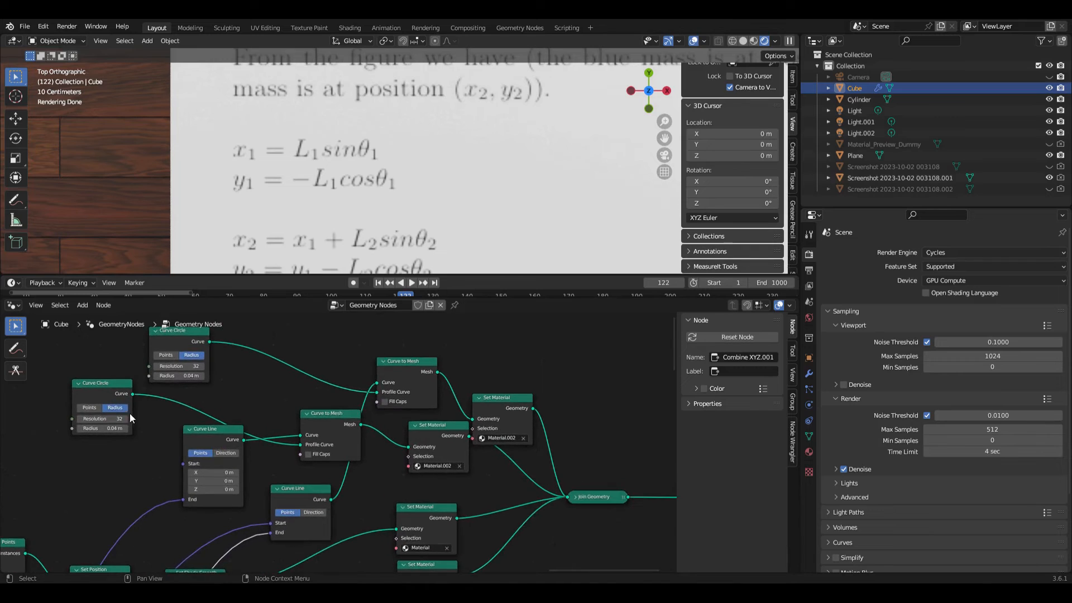
{"action": "left_click", "coordinate": [107, 411]}
{"action": "left_click", "coordinate": [190, 366]}
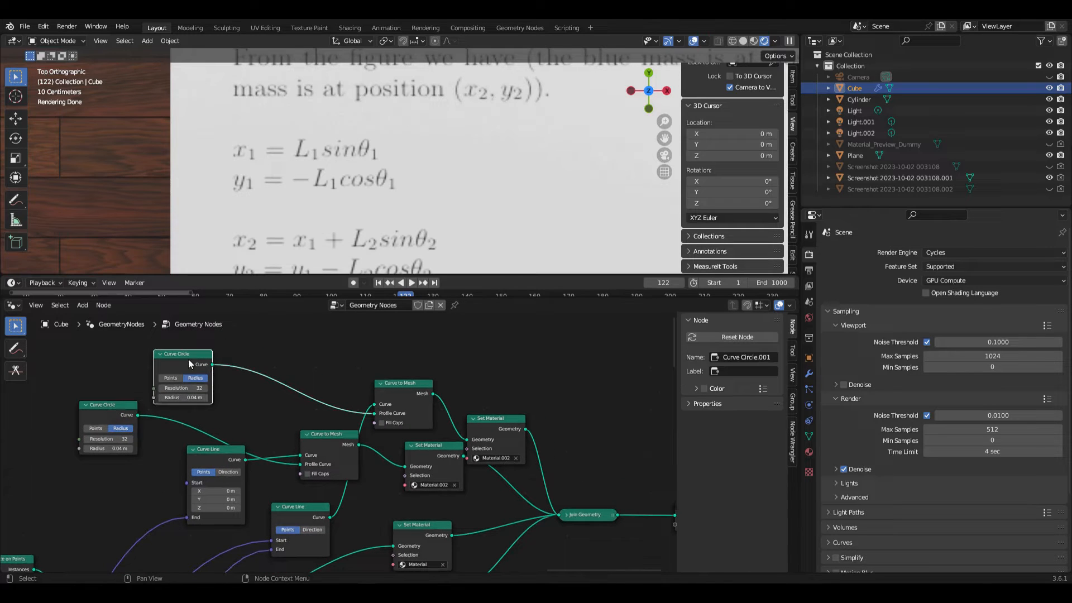
Move the first rod's Curve Line node left and down and its Curve to Mesh node slightly left and up
{"action": "left_click", "coordinate": [210, 459]}
{"action": "left_click_drag", "start_coordinate": [211, 459], "coordinate": [181, 467]}
{"action": "left_click", "coordinate": [327, 441]}
{"action": "left_click_drag", "start_coordinate": [327, 440], "coordinate": [315, 436]}
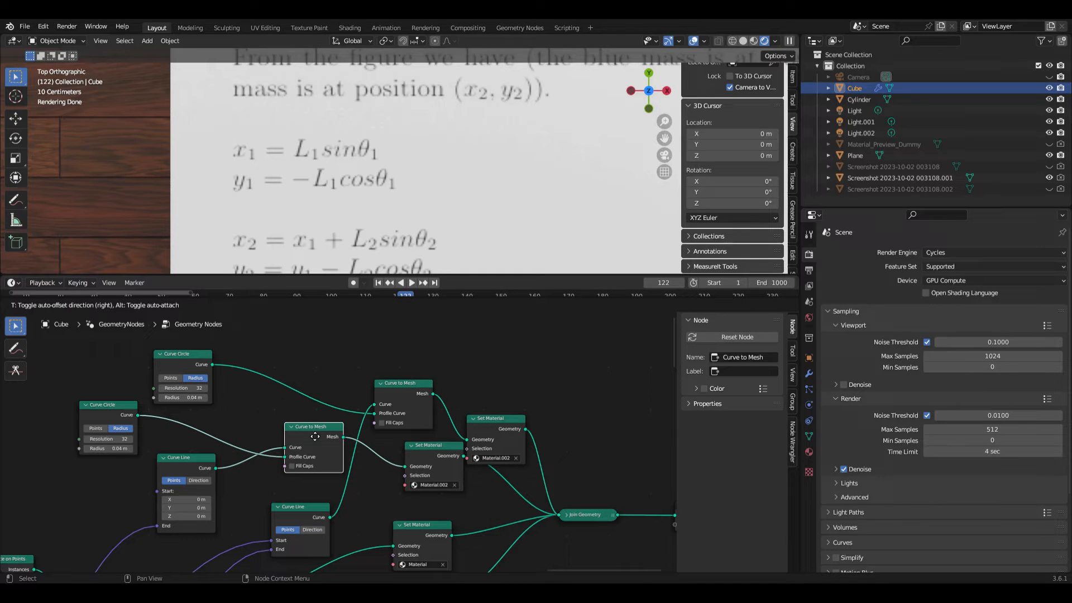
{"action": "left_click_drag", "start_coordinate": [315, 436], "coordinate": [315, 436]}
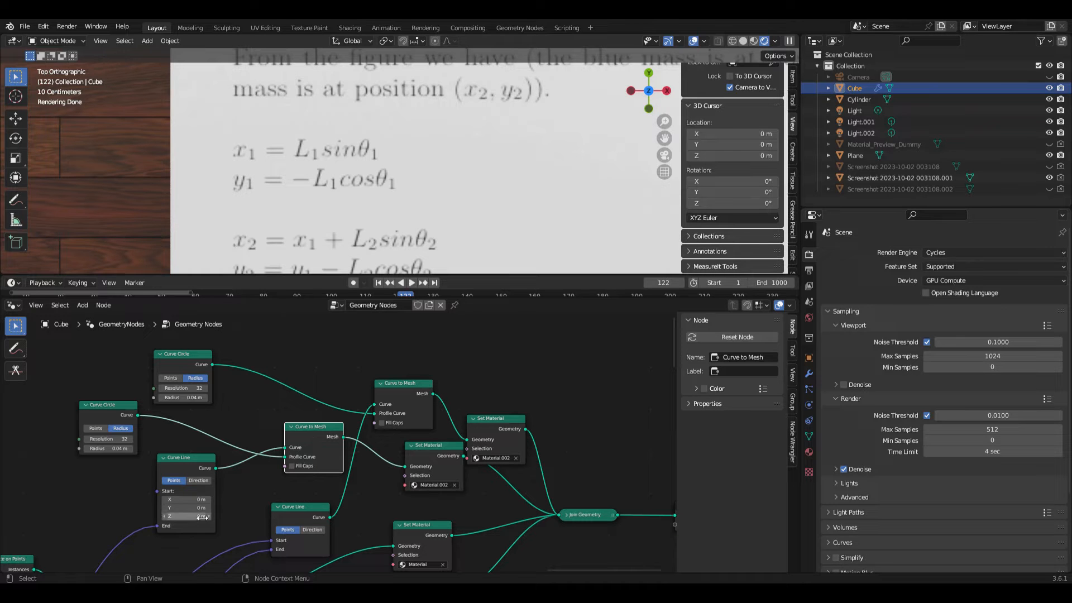
Trace the second rod's Start and End links, selecting its Curve Line and Curve to Mesh nodes in turn
{"action": "scroll", "coordinate": [203, 529], "scroll_direction": "down", "scroll_amount": 10, "text": "shift"}
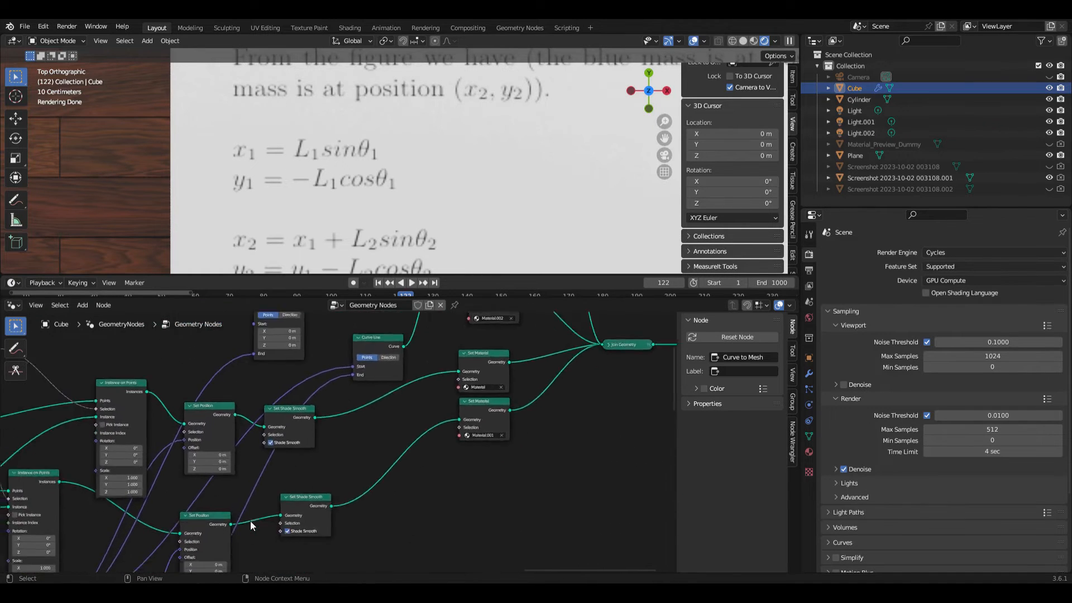
{"action": "middle_click_drag", "start_coordinate": [57, 509], "coordinate": [106, 474]}
{"action": "middle_click_drag", "start_coordinate": [379, 342], "coordinate": [246, 470]}
{"action": "scroll", "coordinate": [284, 429], "scroll_direction": "up", "scroll_amount": 1}
{"action": "left_click", "coordinate": [285, 412]}
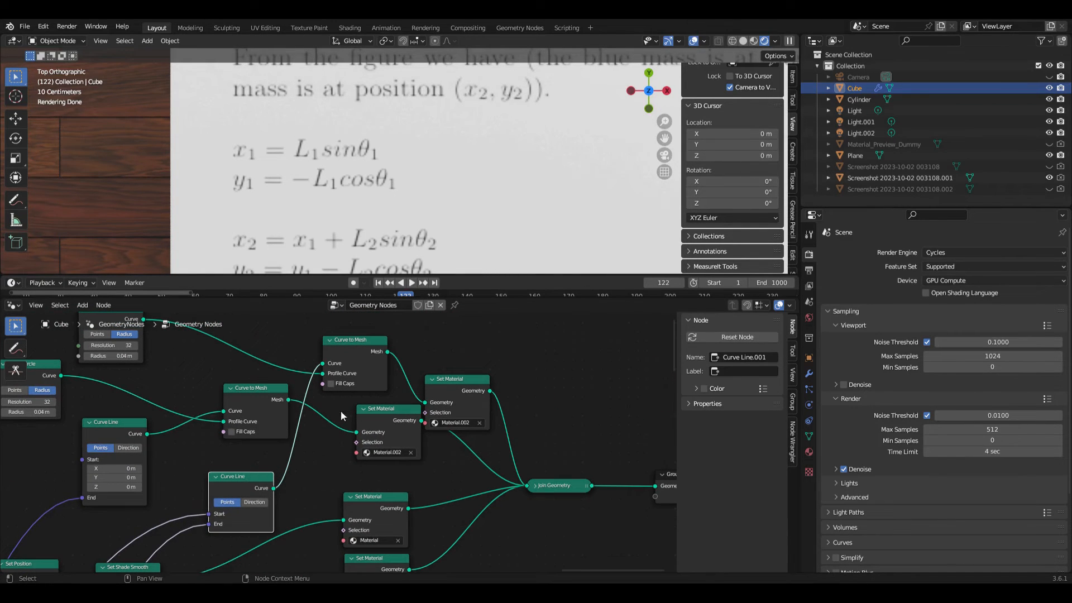
{"action": "left_click", "coordinate": [351, 343]}
{"action": "middle_click_drag", "start_coordinate": [351, 344], "coordinate": [344, 368]}
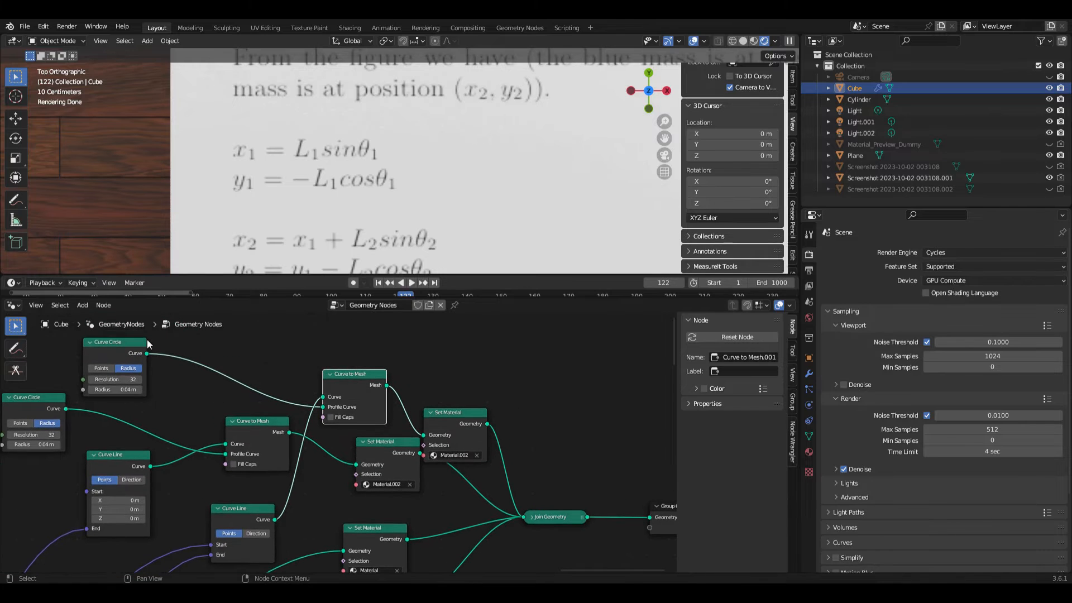
Follow the rod meshes through the Set Material and Join Geometry nodes to the Group Output
{"action": "middle_click_drag", "start_coordinate": [397, 445], "coordinate": [378, 419]}
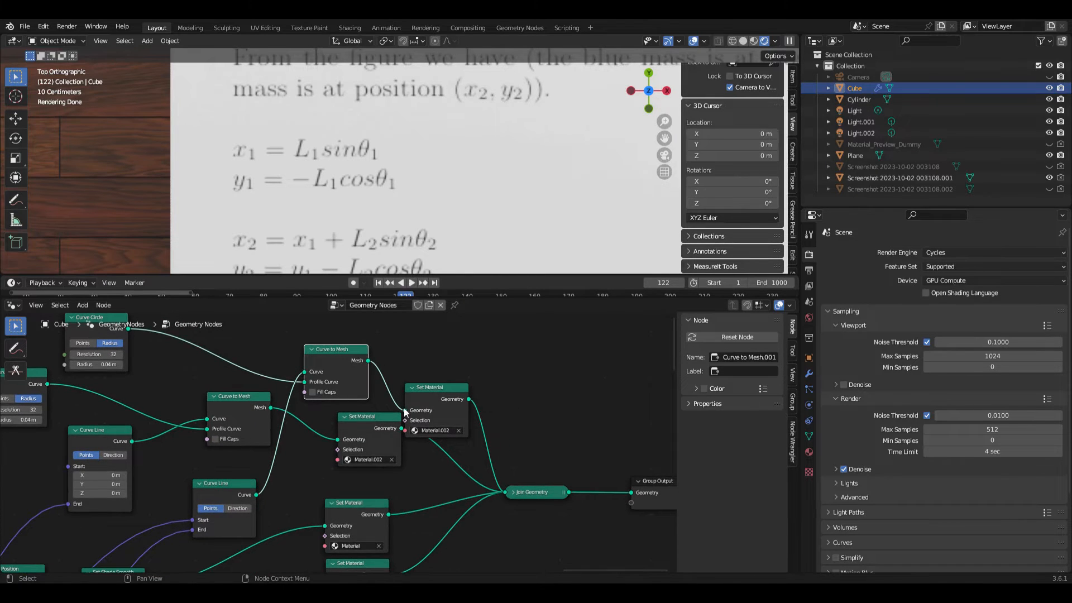
{"action": "middle_click_drag", "start_coordinate": [491, 443], "coordinate": [425, 437]}
{"action": "scroll", "coordinate": [425, 436], "scroll_direction": "up", "scroll_amount": 1}
{"action": "middle_click_drag", "start_coordinate": [493, 495], "coordinate": [402, 427]}
{"action": "middle_click_drag", "start_coordinate": [528, 418], "coordinate": [476, 416]}
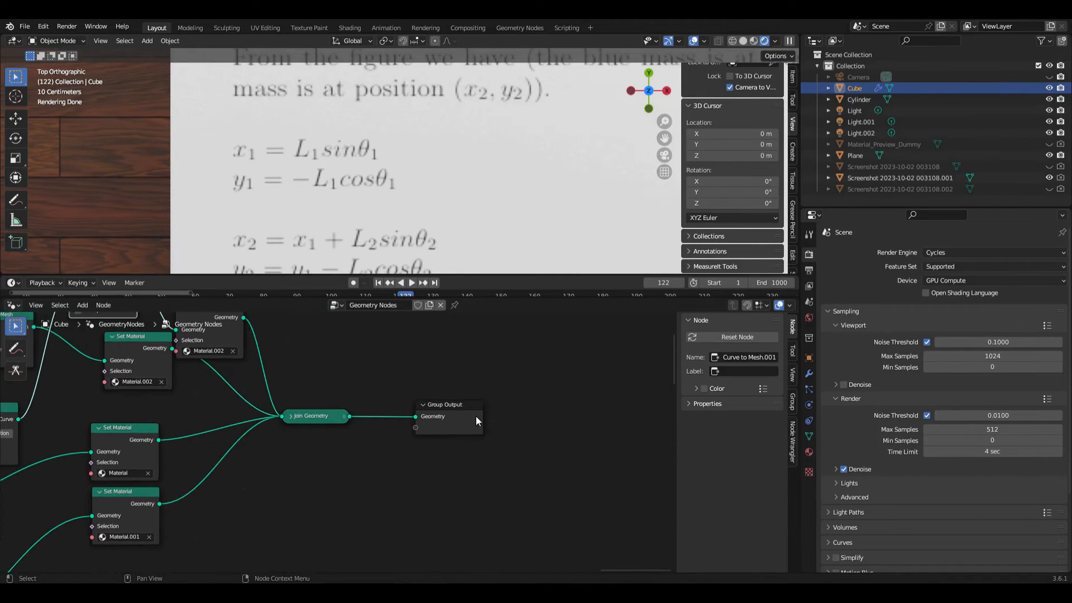
Review the node tree from the output back through the Set Position and Instance on Points section
{"action": "scroll", "coordinate": [476, 417], "scroll_direction": "down", "scroll_amount": 6}
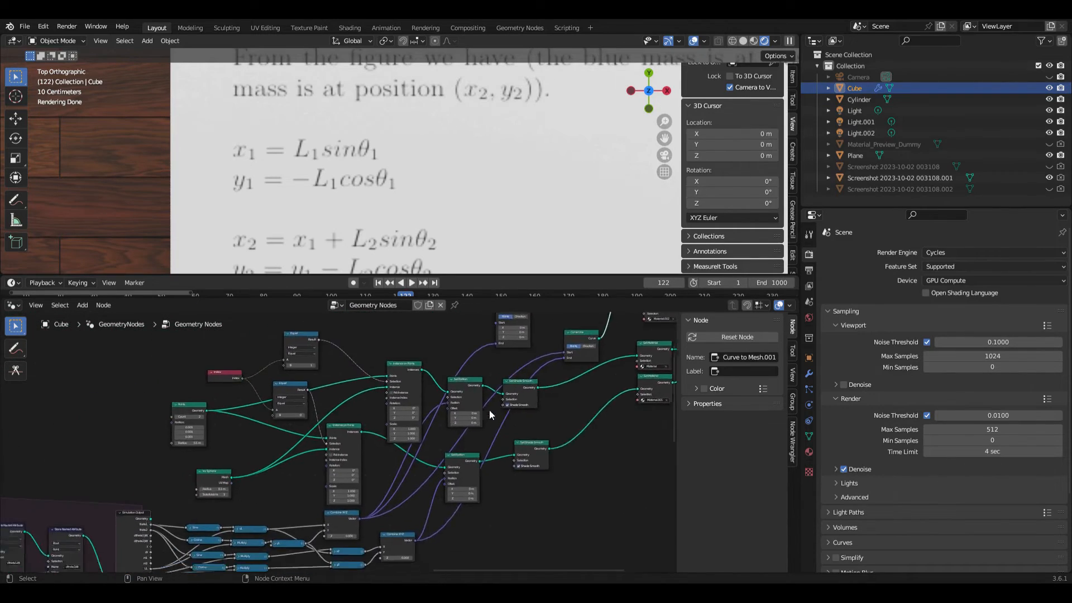
{"action": "scroll", "coordinate": [448, 416], "scroll_direction": "up", "scroll_amount": 3}
{"action": "middle_click_drag", "start_coordinate": [387, 450], "coordinate": [414, 376]}
{"action": "scroll", "coordinate": [230, 444], "scroll_direction": "up", "scroll_amount": 1}
{"action": "middle_click_drag", "start_coordinate": [215, 430], "coordinate": [354, 350]}
{"action": "scroll", "coordinate": [284, 401], "scroll_direction": "up", "scroll_amount": 3}
{"action": "left_click", "coordinate": [284, 366]}
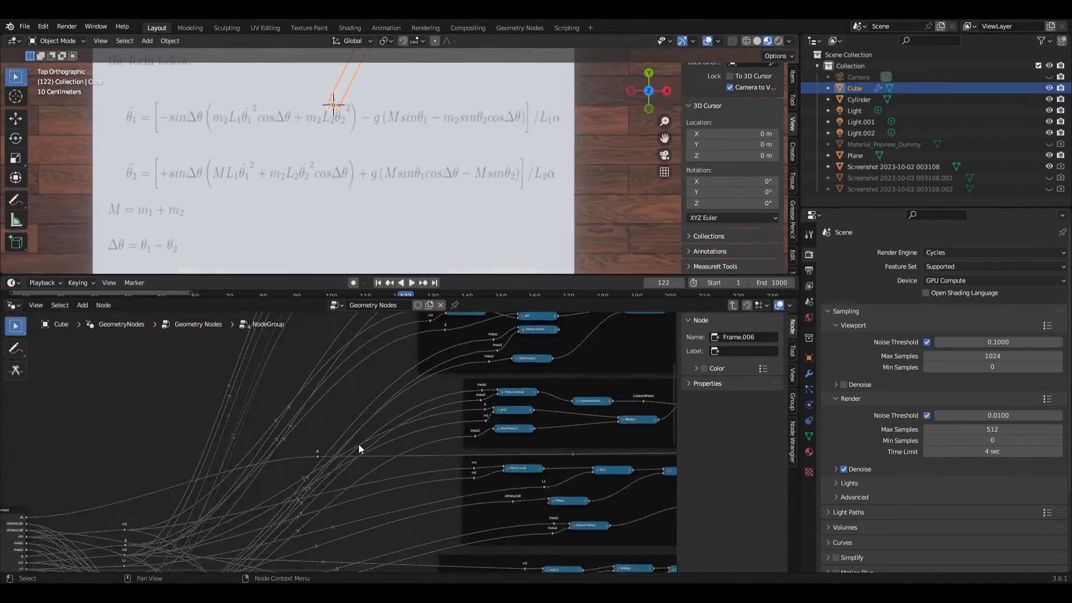
Examine the NodeGroup's Group Input sockets and follow their links to the frame holding the A, B and C nodes
{"action": "scroll", "coordinate": [360, 438], "scroll_direction": "up", "scroll_amount": 5}
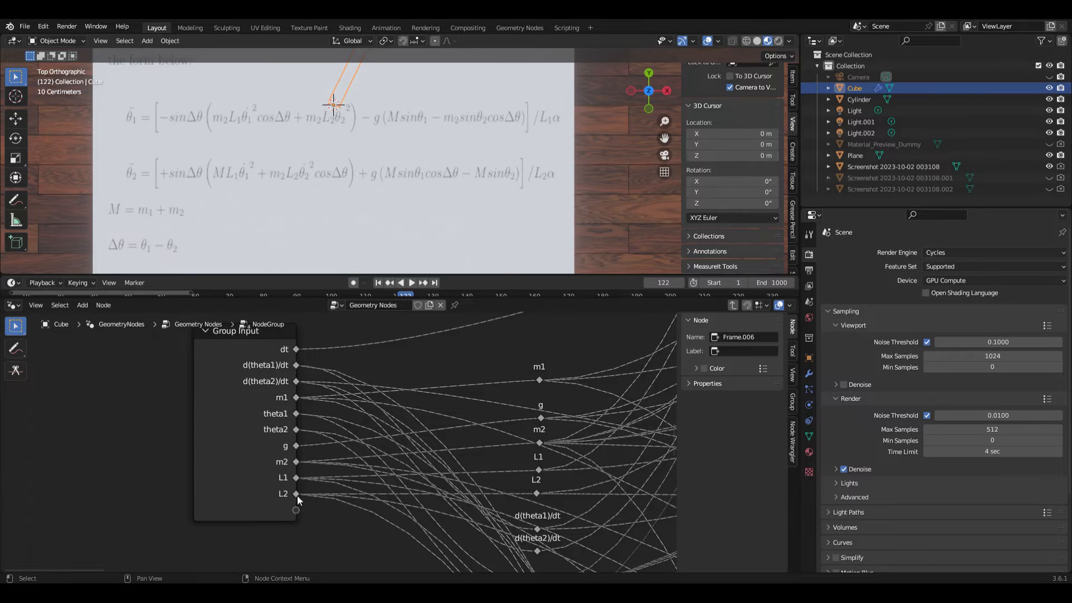
{"action": "middle_click_drag", "start_coordinate": [553, 486], "coordinate": [297, 498]}
{"action": "scroll", "coordinate": [297, 498], "scroll_direction": "down", "scroll_amount": 2}
{"action": "middle_click_drag", "start_coordinate": [349, 424], "coordinate": [263, 457]}
{"action": "middle_click_drag", "start_coordinate": [428, 359], "coordinate": [306, 450]}
{"action": "middle_click_drag", "start_coordinate": [439, 320], "coordinate": [311, 428]}
{"action": "middle_click_drag", "start_coordinate": [471, 353], "coordinate": [328, 427]}
{"action": "middle_click_drag", "start_coordinate": [439, 346], "coordinate": [346, 428]}
{"action": "middle_click_drag", "start_coordinate": [342, 333], "coordinate": [292, 377]}
{"action": "scroll", "coordinate": [342, 424], "scroll_direction": "down", "scroll_amount": 1}
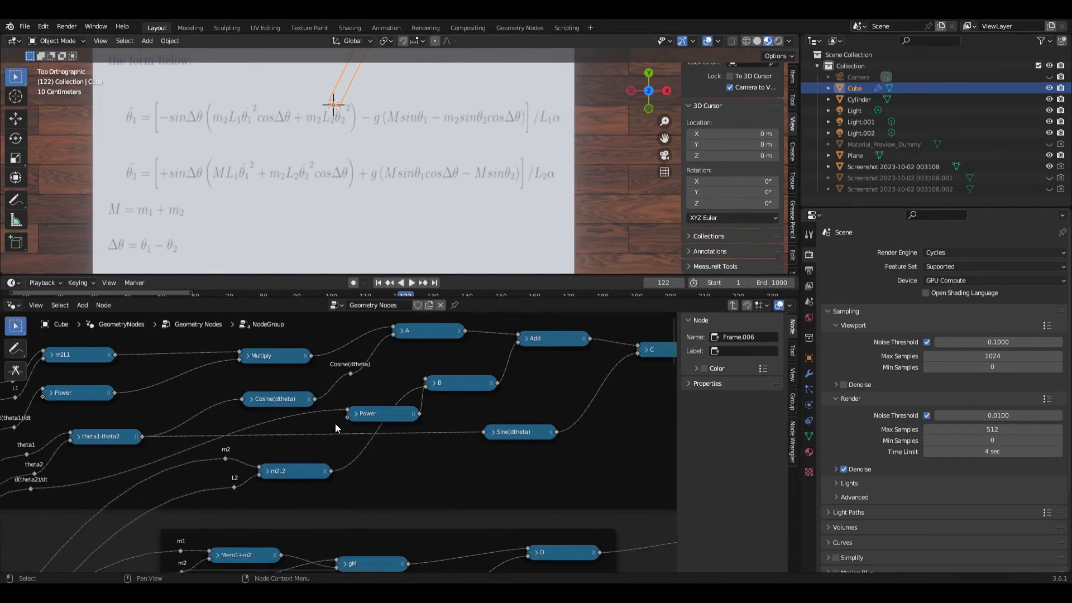
{"action": "middle_click_drag", "start_coordinate": [336, 423], "coordinate": [378, 423]}
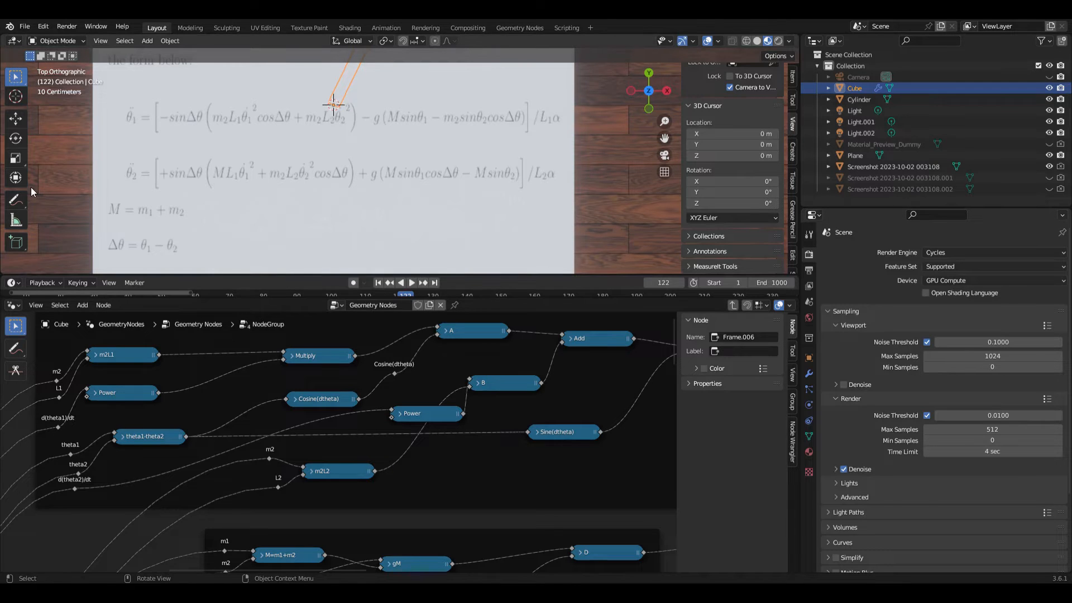
Annotate the first angular acceleration equation, underlining its two parenthesized terms as A and B and bracketing the whole sine product as C
{"action": "left_click_drag", "start_coordinate": [19, 204], "coordinate": [70, 205]}
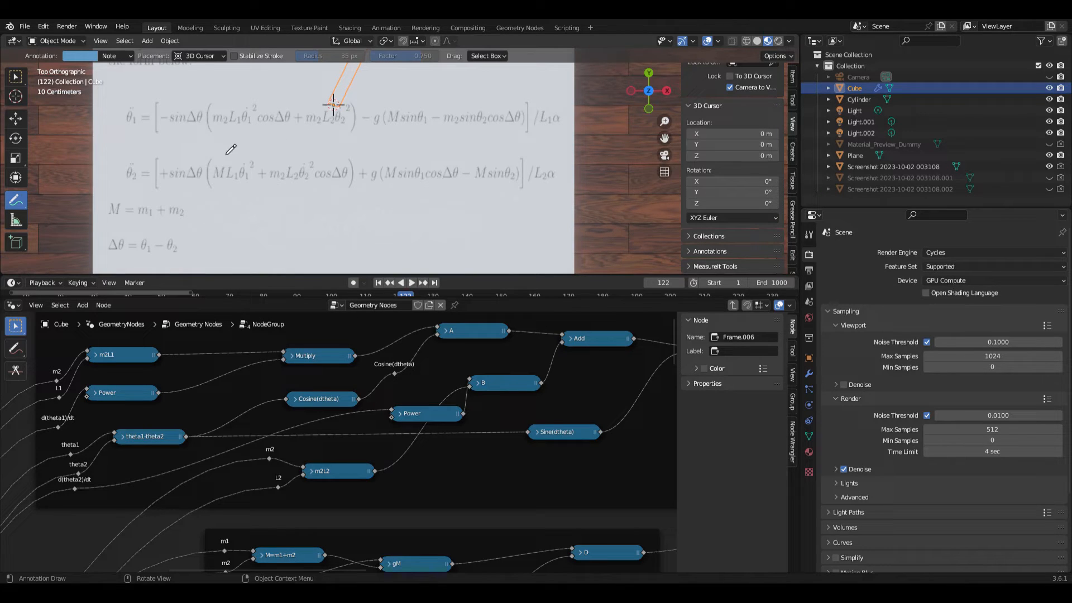
{"action": "mouse_move", "coordinate": [220, 129]}
{"action": "left_mouse_down"}
{"action": "mouse_move", "coordinate": [282, 131]}
{"action": "mouse_move", "coordinate": [249, 138]}
{"action": "mouse_move", "coordinate": [245, 152]}
{"action": "left_mouse_up"}
{"action": "mouse_move", "coordinate": [307, 129]}
{"action": "left_mouse_down"}
{"action": "mouse_move", "coordinate": [347, 132]}
{"action": "mouse_move", "coordinate": [327, 165]}
{"action": "left_mouse_up"}
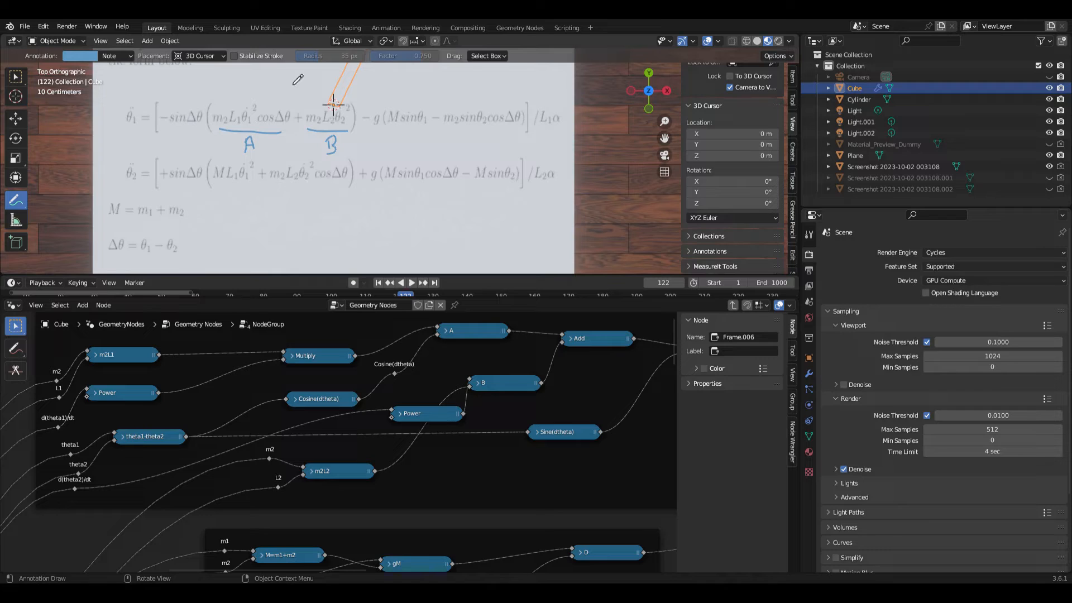
{"action": "mouse_move", "coordinate": [172, 109]}
{"action": "left_mouse_down"}
{"action": "mouse_move", "coordinate": [177, 91]}
{"action": "mouse_move", "coordinate": [356, 101]}
{"action": "left_mouse_up"}
{"action": "left_click_drag", "start_coordinate": [285, 80], "coordinate": [285, 90]}
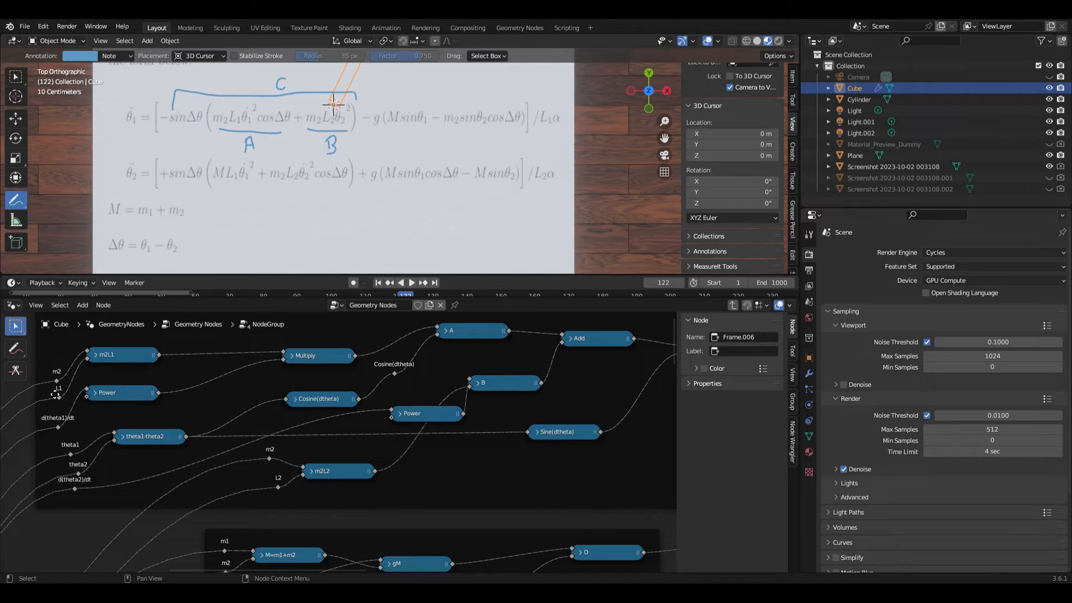
Inspect the m2L1, Power, theta1-theta2 and Multiply nodes that build term A, expanding and collapsing them as needed
{"action": "left_click", "coordinate": [96, 357]}
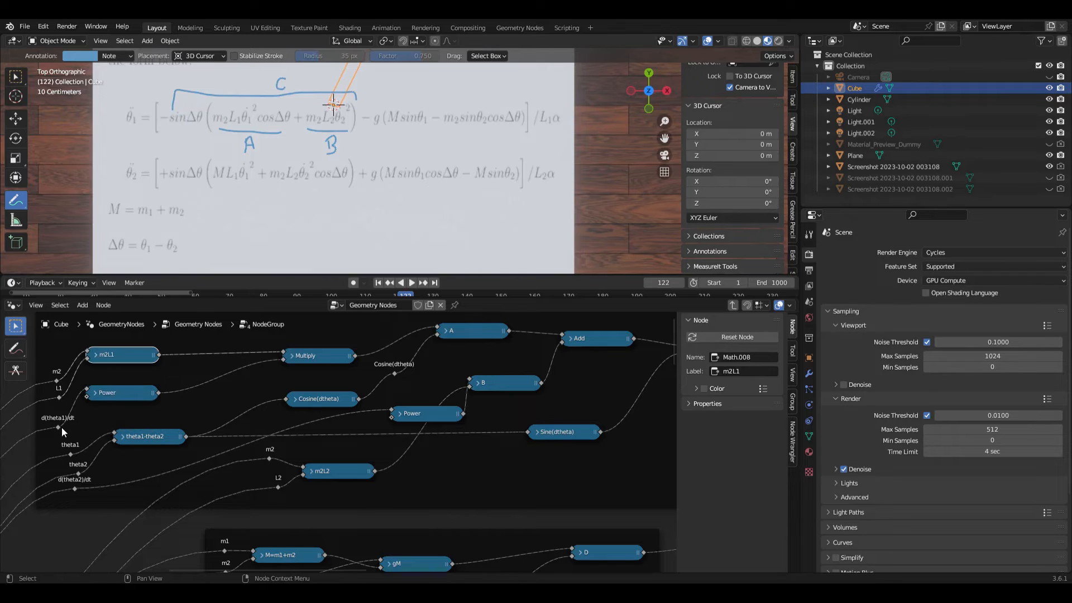
{"action": "left_click", "coordinate": [97, 393]}
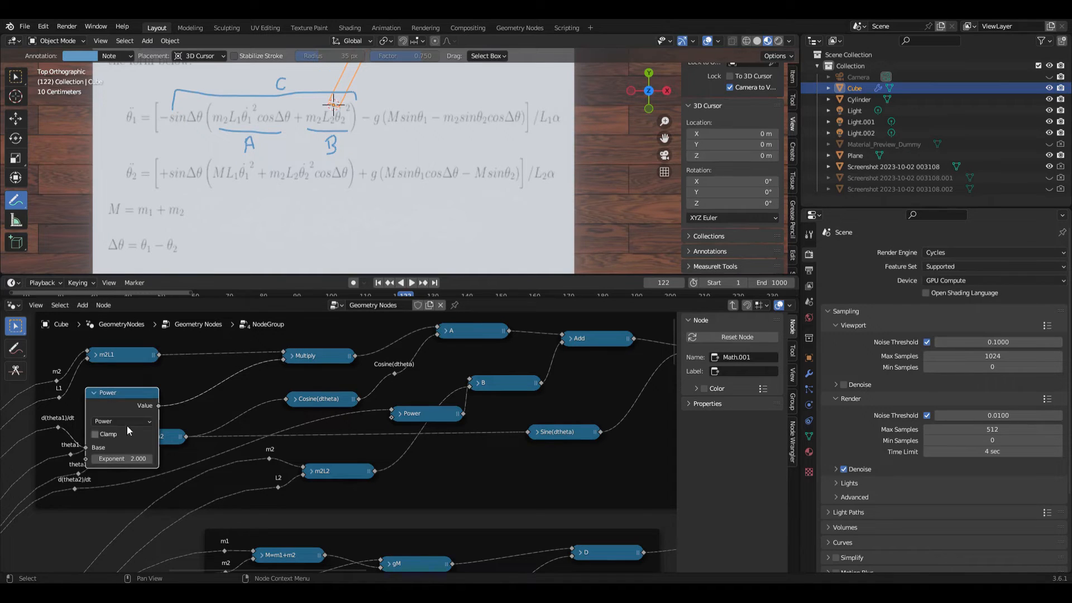
{"action": "left_click", "coordinate": [95, 393]}
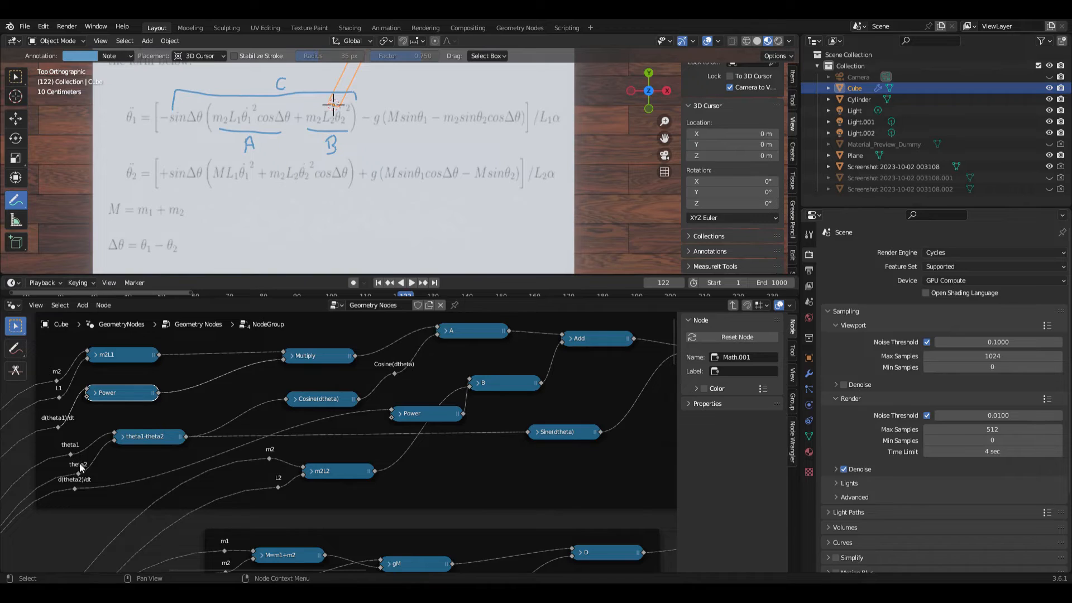
{"action": "left_click", "coordinate": [123, 436]}
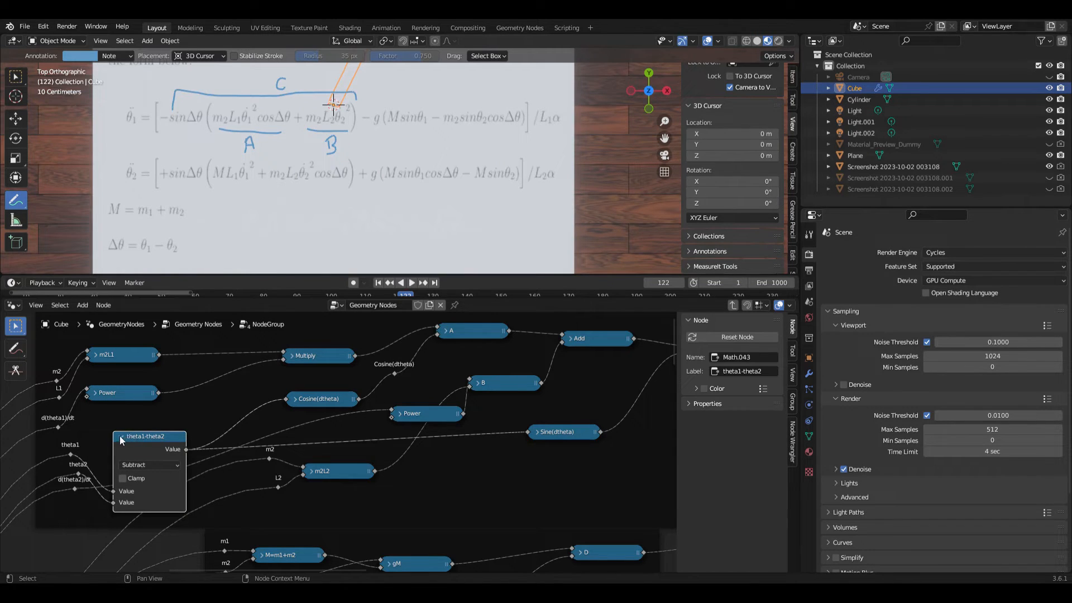
{"action": "left_click", "coordinate": [121, 436]}
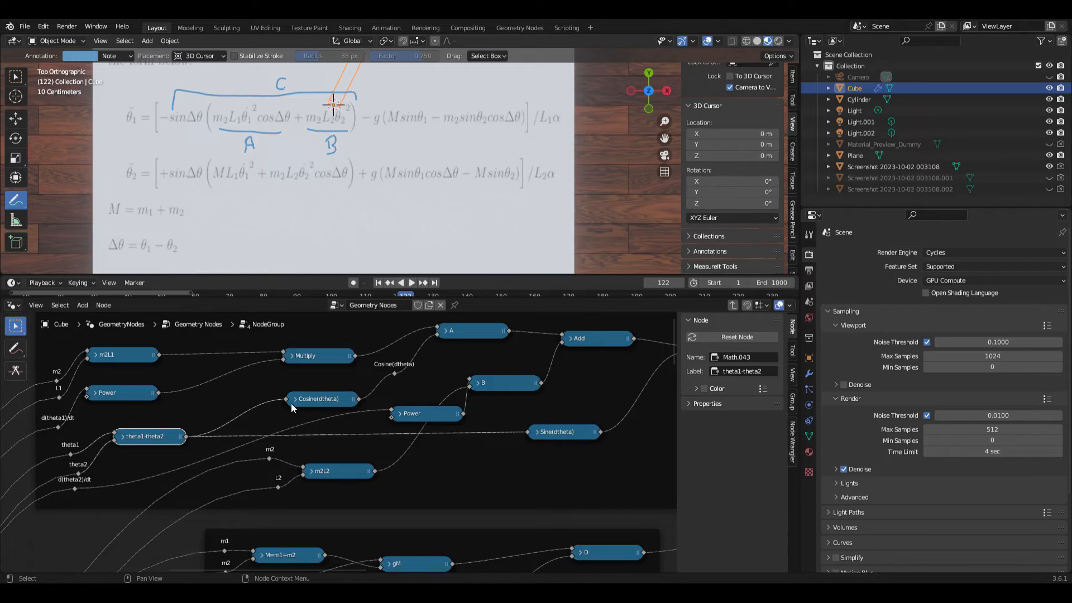
{"action": "left_click", "coordinate": [292, 356]}
{"action": "left_click", "coordinate": [291, 357]}
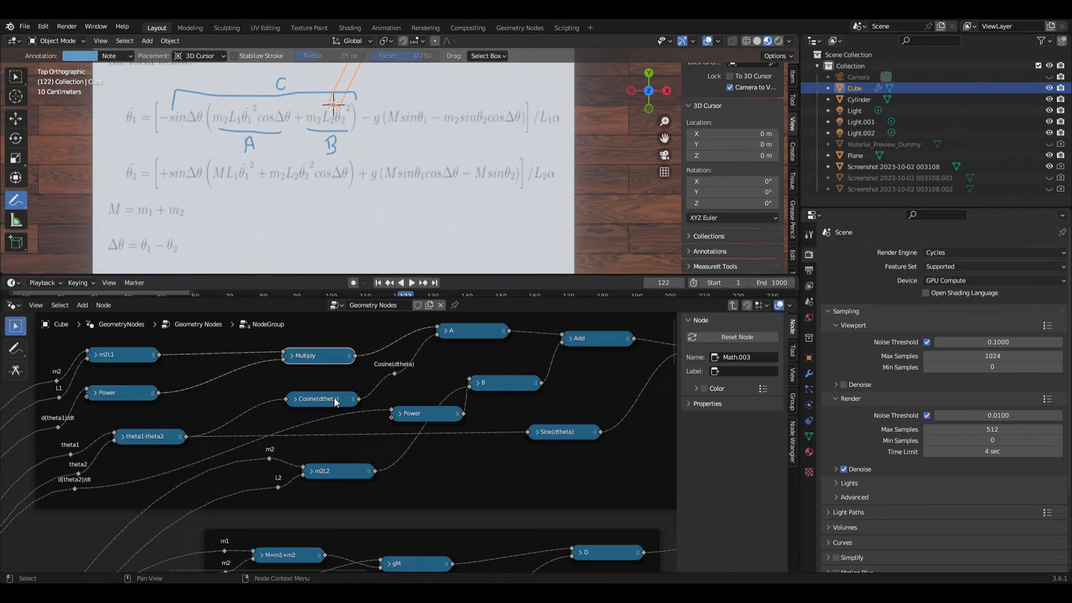
Inspect the Cosine(dtheta) node and the A node that complete term A, expanding and collapsing each
{"action": "left_click", "coordinate": [294, 399]}
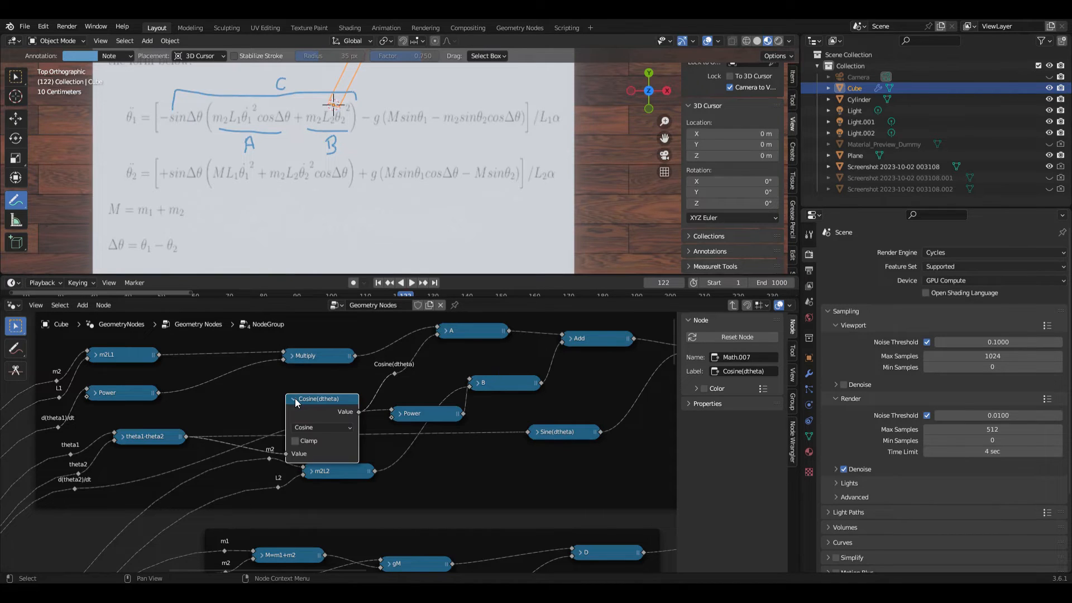
{"action": "left_click", "coordinate": [294, 400]}
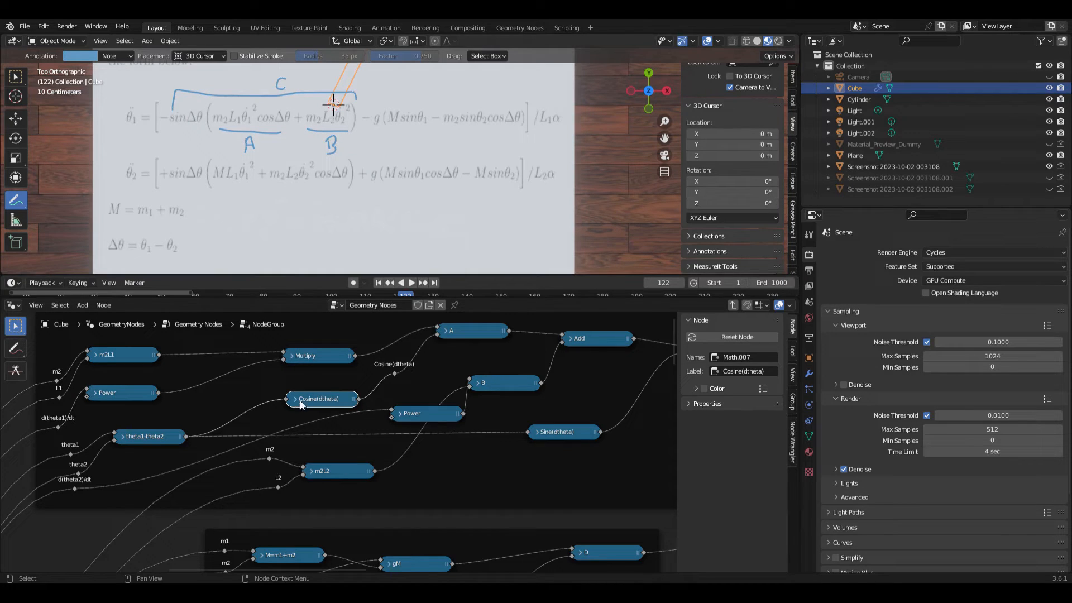
{"action": "left_click", "coordinate": [445, 333]}
{"action": "left_click", "coordinate": [446, 333]}
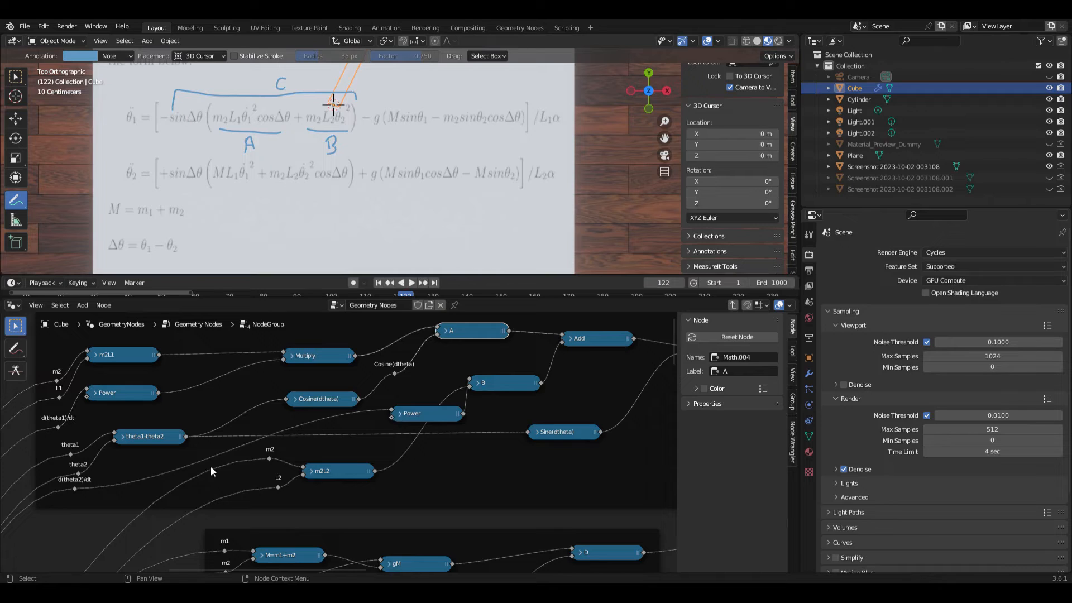
Inspect the Power and m2L2 nodes that feed term B, expanding and collapsing each
{"action": "left_click", "coordinate": [401, 413]}
{"action": "left_click", "coordinate": [400, 414]}
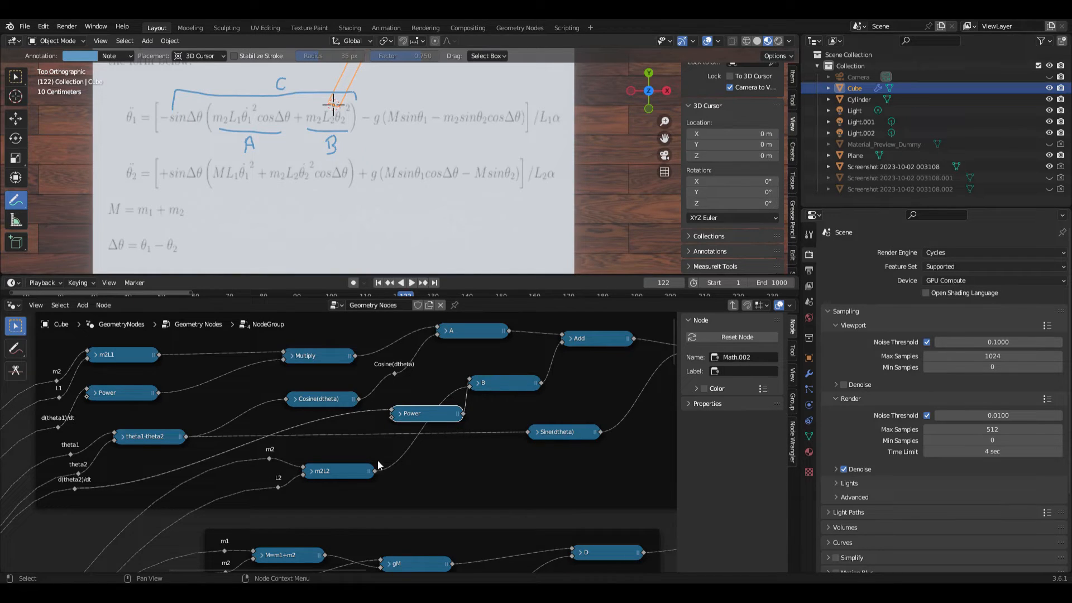
{"action": "left_click", "coordinate": [311, 471]}
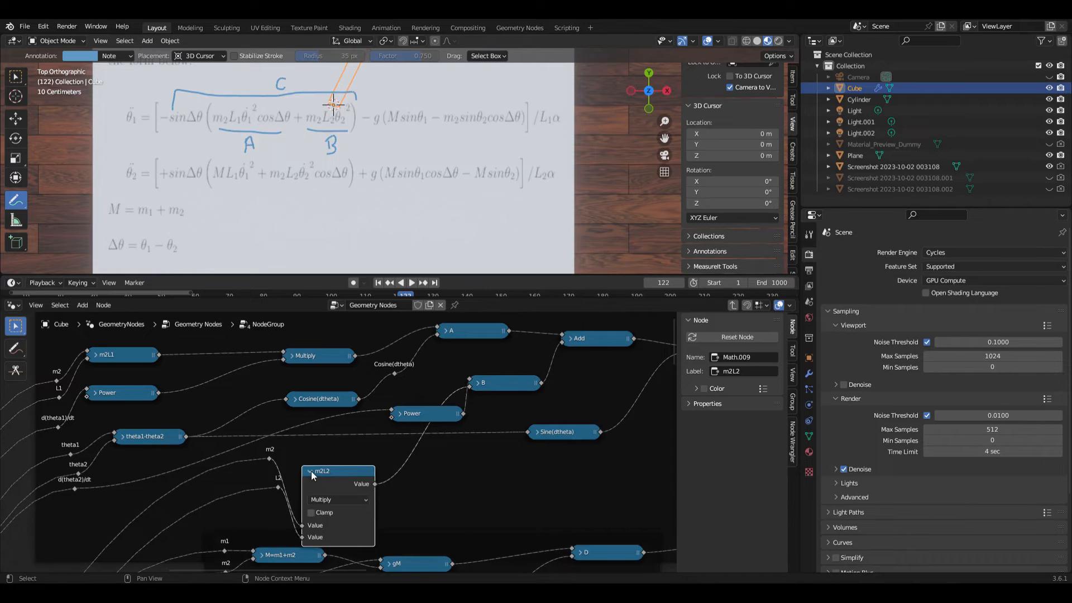
{"action": "left_click", "coordinate": [311, 470]}
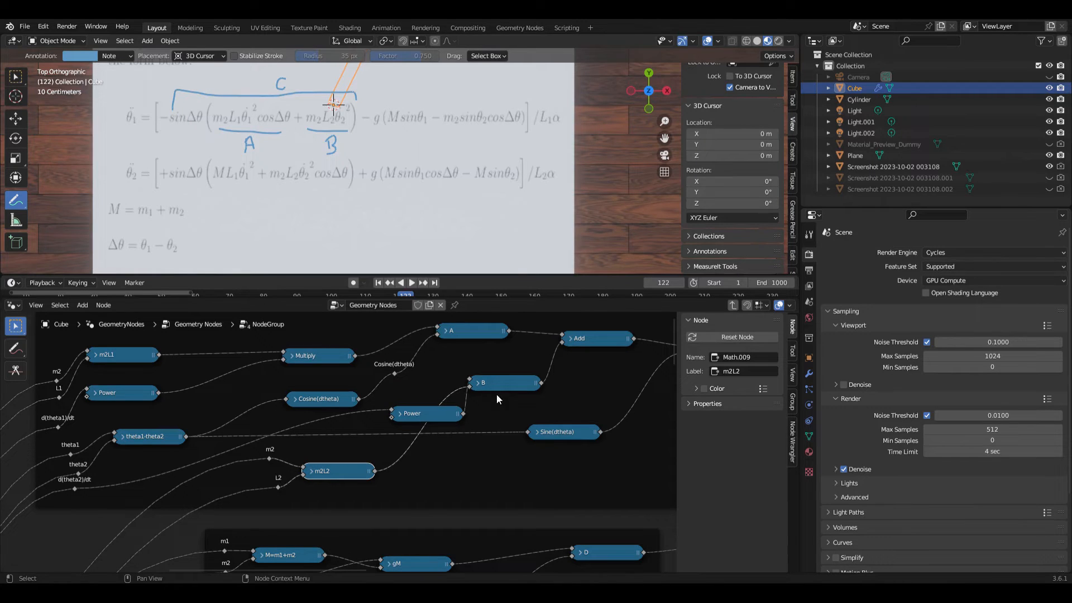
Follow the Add node joining A and B and the Sine(dtheta) node into the C node
{"action": "left_click", "coordinate": [590, 341]}
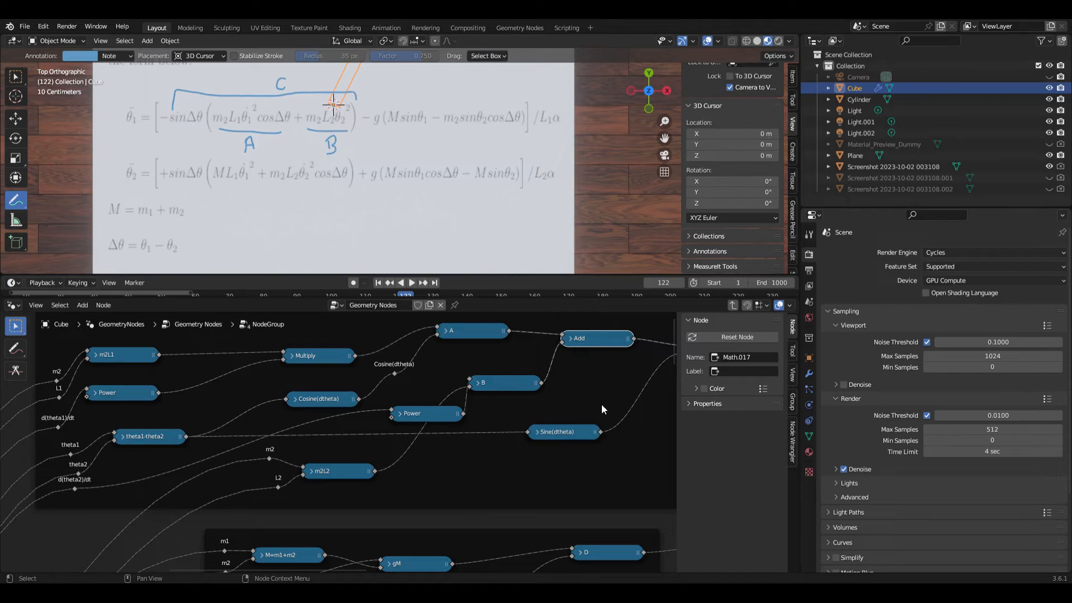
{"action": "left_click", "coordinate": [556, 432]}
{"action": "scroll", "coordinate": [556, 432], "scroll_direction": "down", "scroll_amount": 2}
{"action": "middle_click_drag", "start_coordinate": [656, 432], "coordinate": [495, 440]}
{"action": "left_click", "coordinate": [525, 369]}
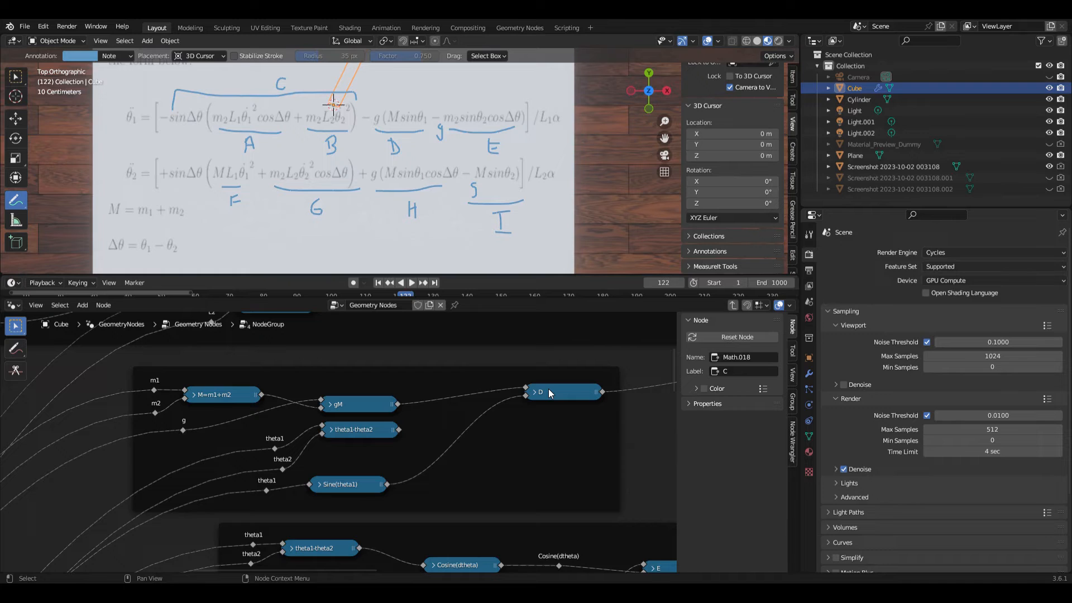
Inspect the gm2, theta1-theta2, Sine(theta2), Multiply and E nodes that build term E, expanding and collapsing each
{"action": "middle_click_drag", "start_coordinate": [552, 394], "coordinate": [552, 398]}
{"action": "scroll", "coordinate": [410, 417], "scroll_direction": "up", "scroll_amount": 1}
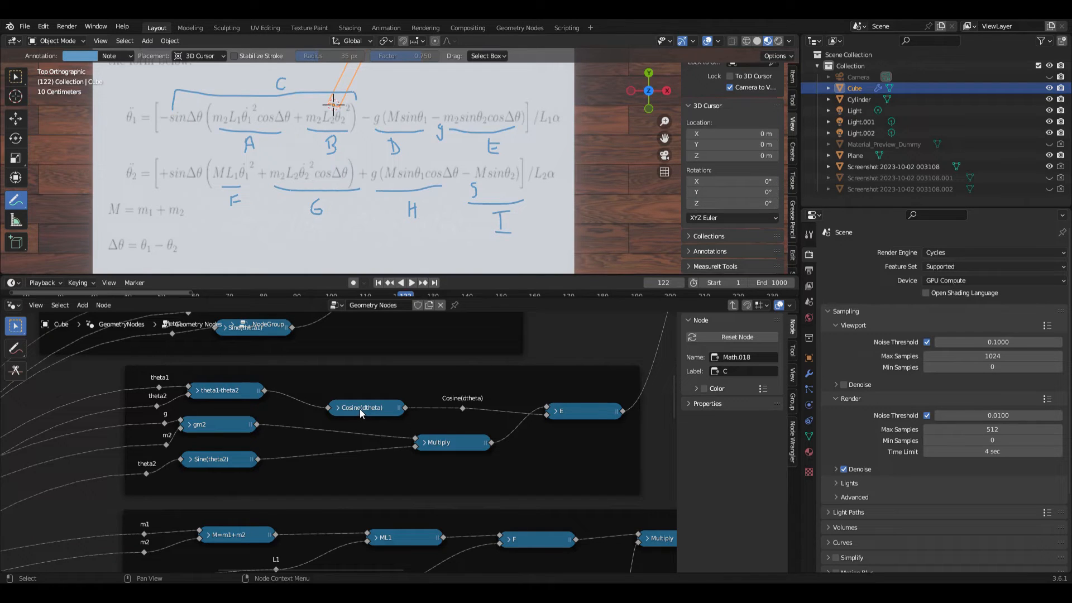
{"action": "left_click", "coordinate": [190, 425]}
{"action": "left_click", "coordinate": [189, 424]}
{"action": "left_click", "coordinate": [198, 393]}
{"action": "left_click", "coordinate": [197, 393]}
{"action": "left_click", "coordinate": [200, 460]}
{"action": "left_click", "coordinate": [201, 460]}
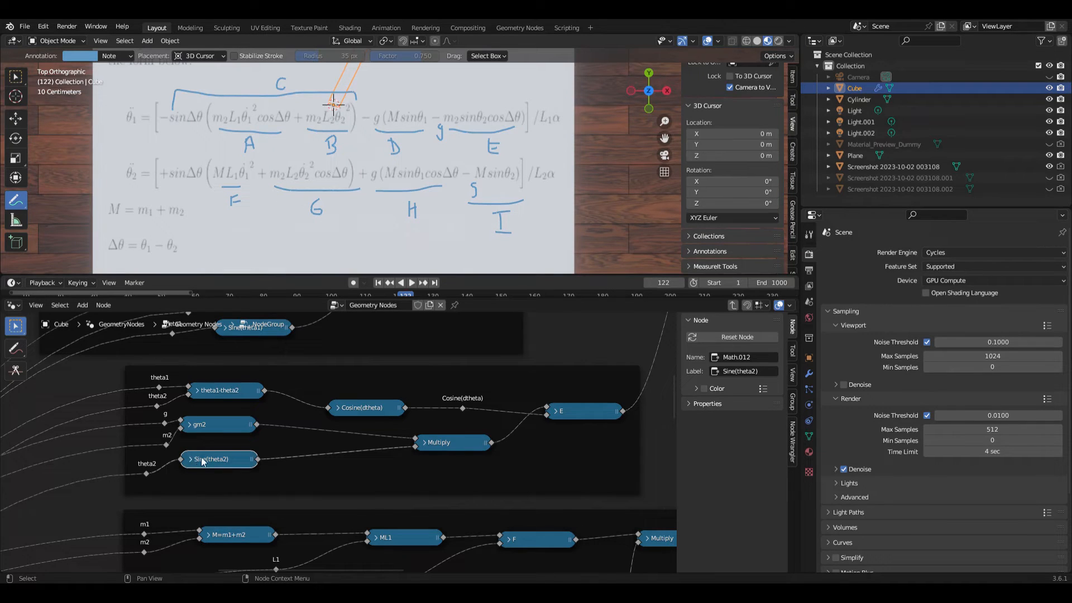
{"action": "left_click", "coordinate": [424, 443]}
{"action": "left_click", "coordinate": [423, 442]}
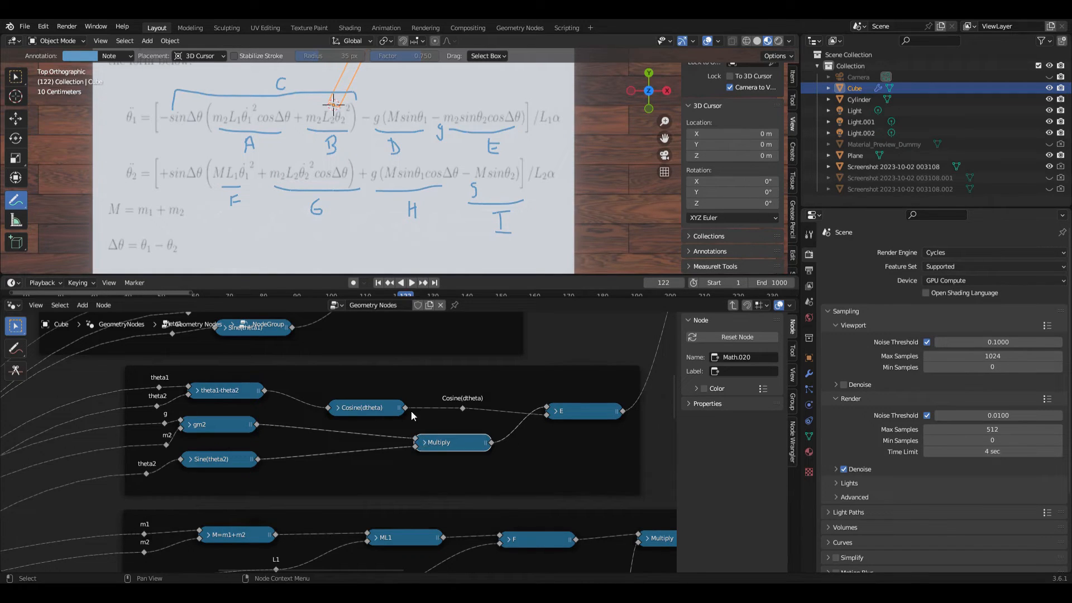
{"action": "left_click", "coordinate": [556, 413]}
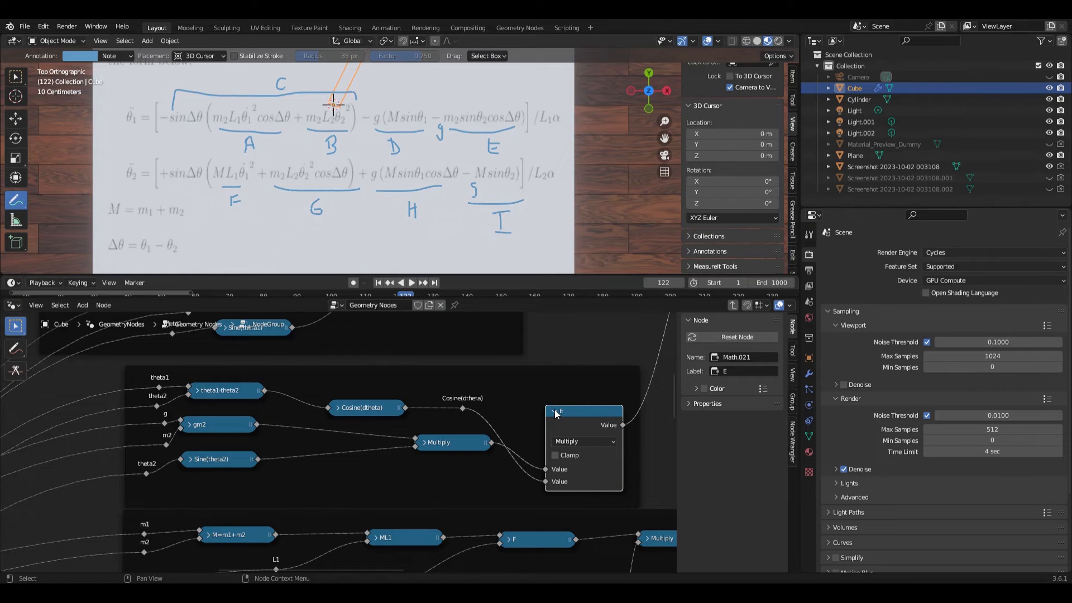
{"action": "left_click", "coordinate": [556, 412]}
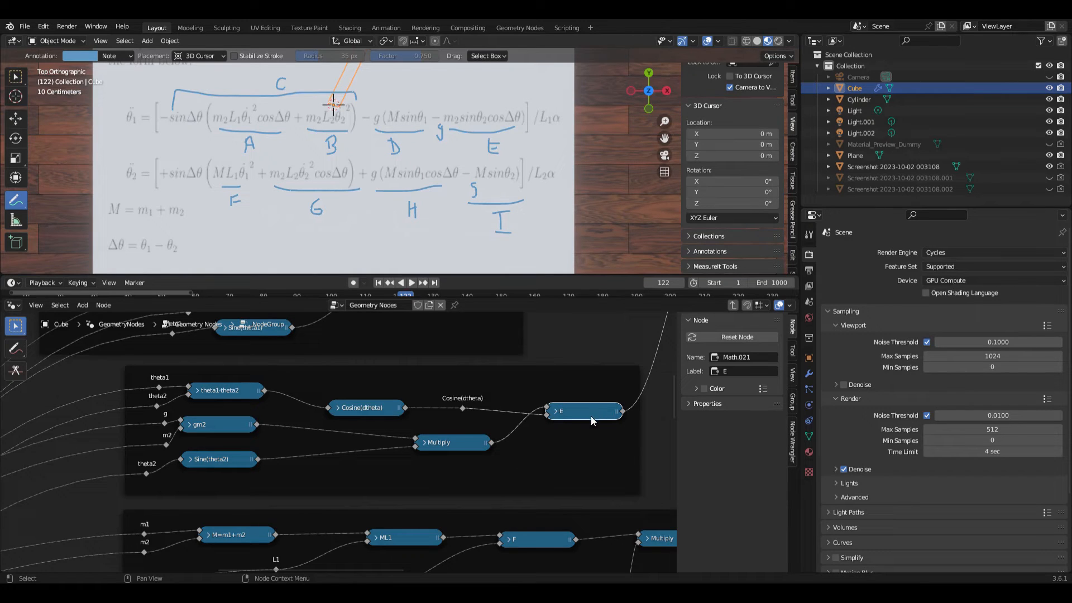
Insert a reroute on the L1 link into the ML1 node in the F frame and label it "label"
{"action": "scroll", "coordinate": [581, 407], "scroll_direction": "down", "scroll_amount": 3}
{"action": "scroll", "coordinate": [581, 410], "scroll_direction": "down", "scroll_amount": 4}
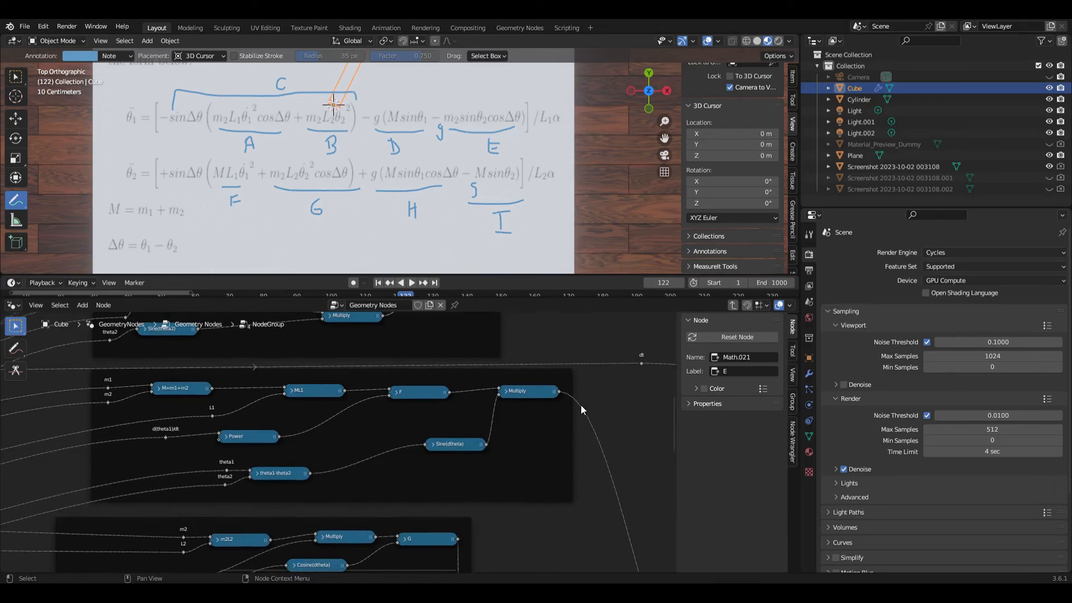
{"action": "scroll", "coordinate": [320, 415], "scroll_direction": "up", "scroll_amount": 2}
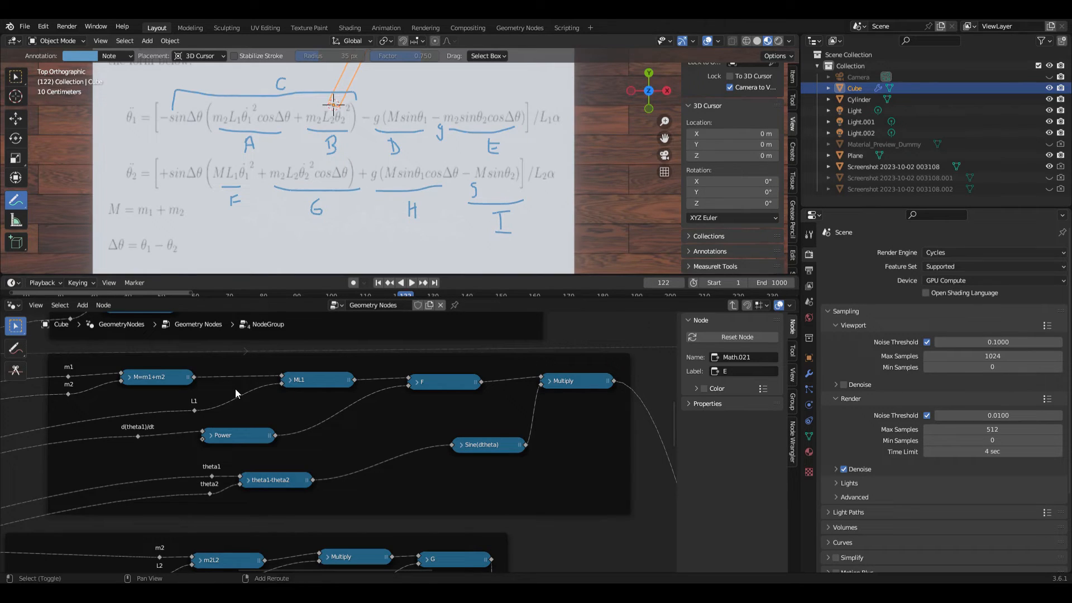
{"action": "right_click_drag", "start_coordinate": [253, 404], "coordinate": [253, 404], "text": "shift"}
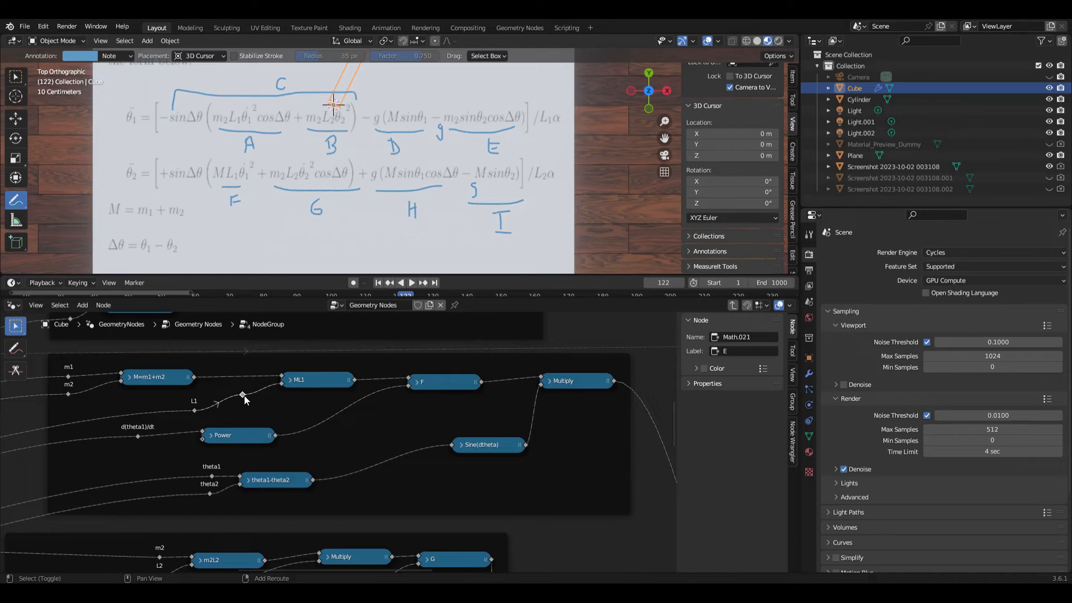
{"action": "left_click", "coordinate": [752, 353]}
{"action": "type", "text": "lav"}
{"action": "key", "text": "BackSpace"}
{"action": "type", "text": "bel"}
{"action": "key", "text": "Return"}
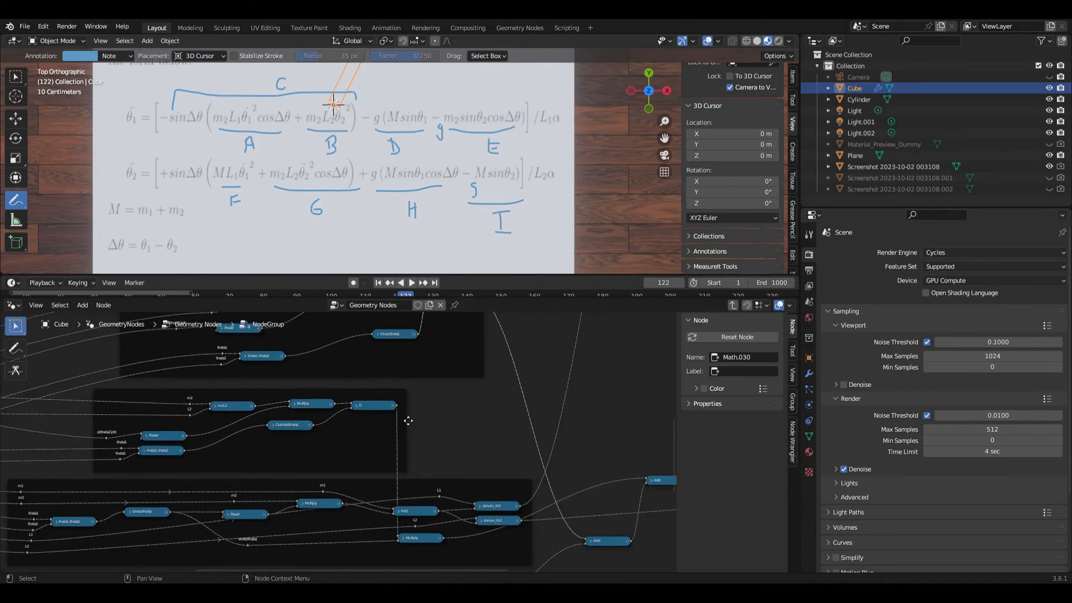
Review the frames that build terms F and G, expanding and collapsing the Power node fed by d(theta2)/dt
{"action": "middle_click_drag", "start_coordinate": [407, 421], "coordinate": [413, 418]}
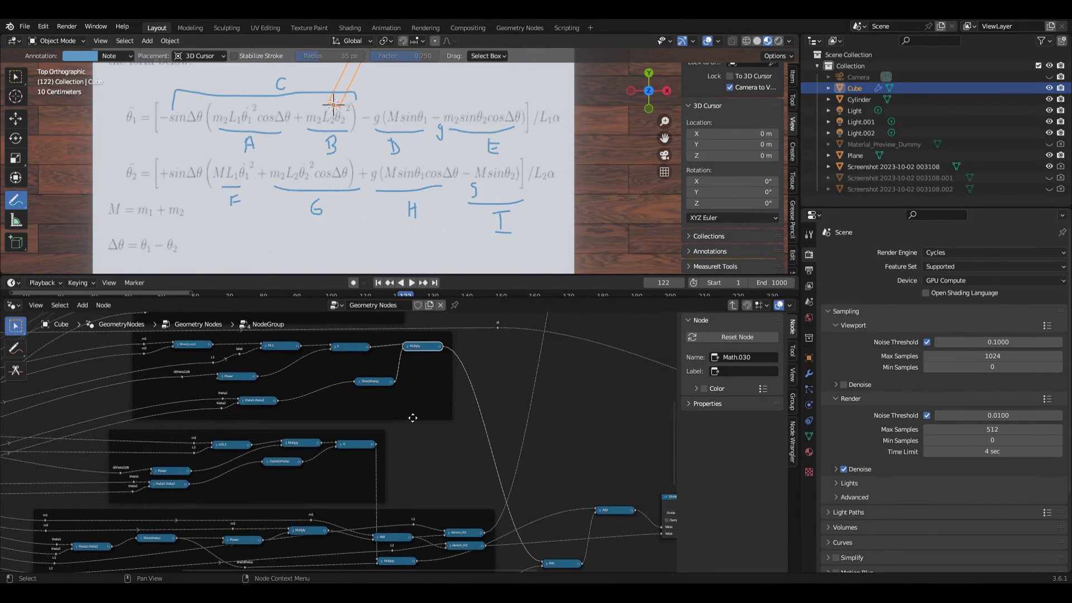
{"action": "scroll", "coordinate": [410, 411], "scroll_direction": "up", "scroll_amount": 1}
{"action": "mouse_move", "coordinate": [404, 502]}
{"action": "middle_mouse_down"}
{"action": "mouse_move", "coordinate": [430, 384]}
{"action": "mouse_move", "coordinate": [424, 436]}
{"action": "middle_mouse_up"}
{"action": "scroll", "coordinate": [412, 410], "scroll_direction": "up", "scroll_amount": 4}
{"action": "scroll", "coordinate": [421, 439], "scroll_direction": "down", "scroll_amount": 4}
{"action": "middle_click_drag", "start_coordinate": [419, 393], "coordinate": [426, 394]}
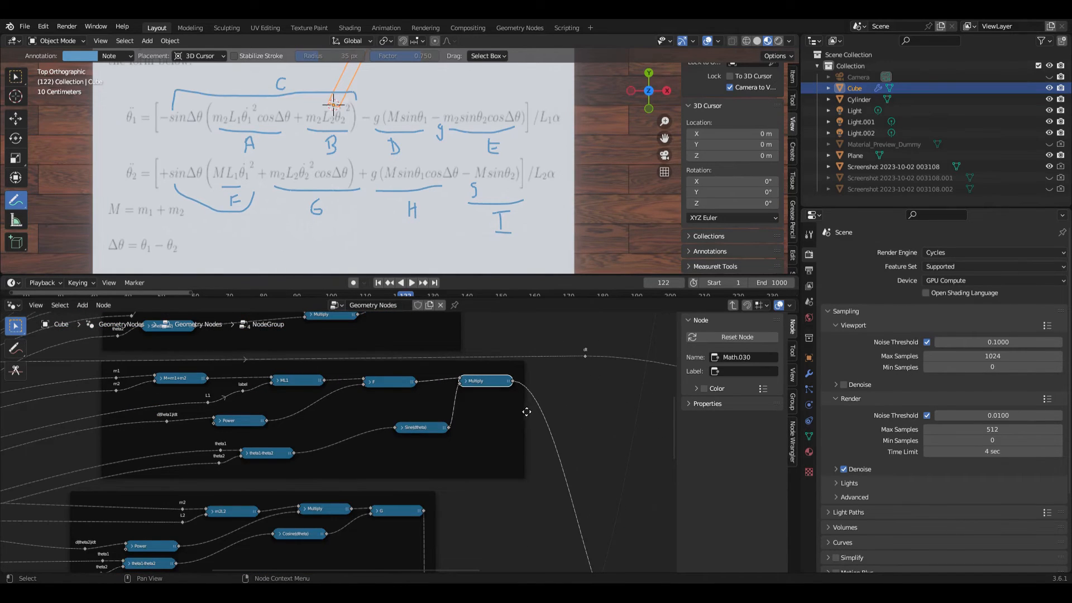
{"action": "middle_click_drag", "start_coordinate": [346, 481], "coordinate": [422, 371]}
{"action": "scroll", "coordinate": [350, 421], "scroll_direction": "up", "scroll_amount": 1}
{"action": "scroll", "coordinate": [361, 410], "scroll_direction": "up", "scroll_amount": 4}
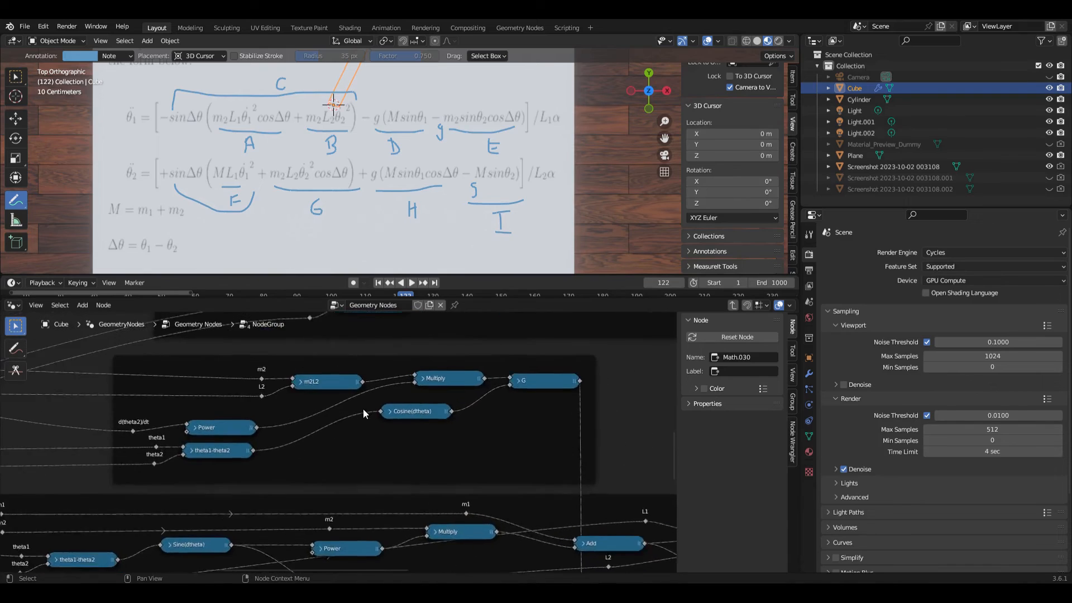
{"action": "left_click", "coordinate": [179, 427]}
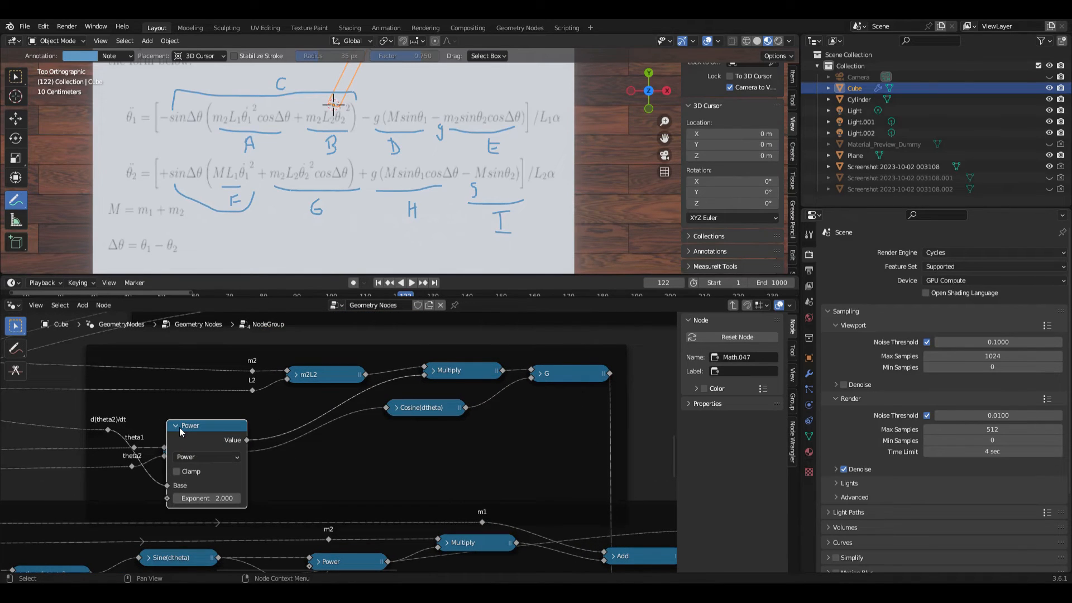
{"action": "left_click", "coordinate": [179, 427]}
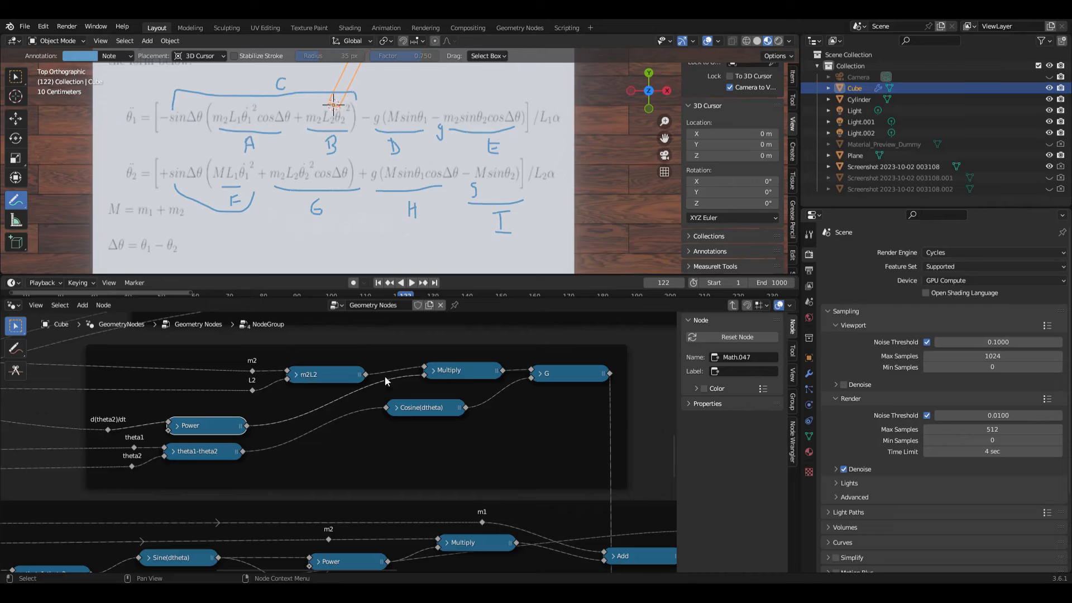
Trace the G output and the sine(dtheta) link through their Multiply node and on to the Add nodes
{"action": "middle_click_drag", "start_coordinate": [555, 376], "coordinate": [498, 324]}
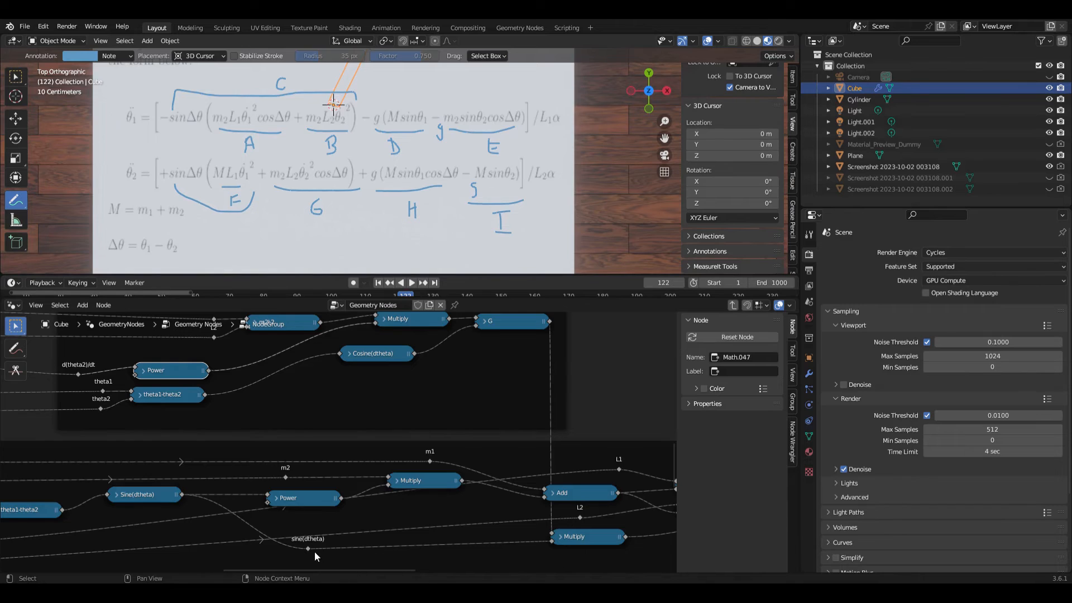
{"action": "middle_click_drag", "start_coordinate": [25, 515], "coordinate": [81, 518]}
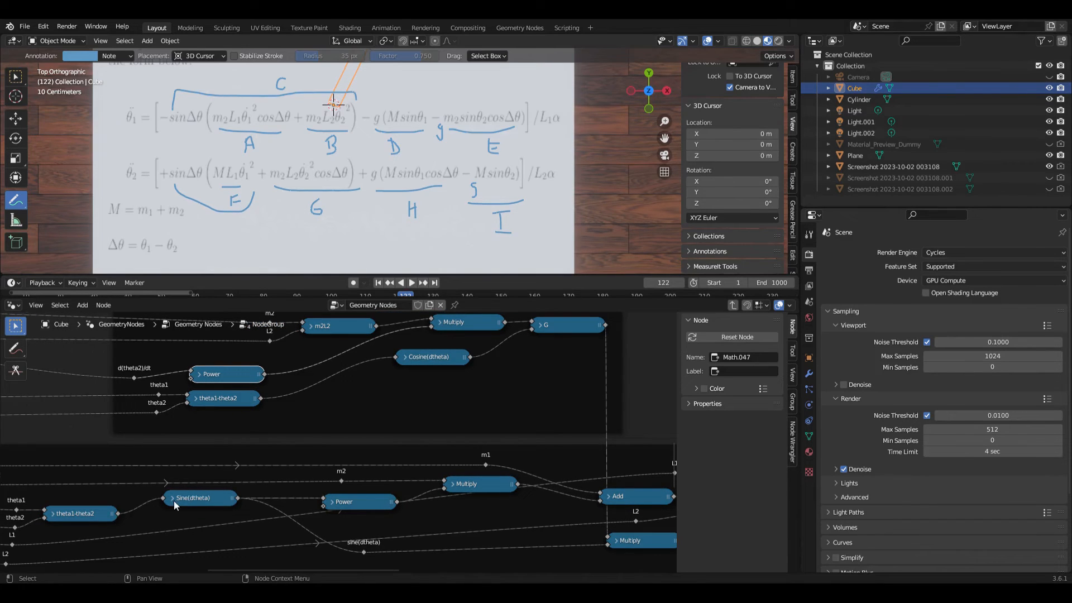
{"action": "scroll", "coordinate": [444, 565], "scroll_direction": "down", "scroll_amount": 1}
{"action": "middle_click_drag", "start_coordinate": [445, 568], "coordinate": [275, 558]}
{"action": "scroll", "coordinate": [460, 537], "scroll_direction": "up", "scroll_amount": 2}
{"action": "scroll", "coordinate": [460, 536], "scroll_direction": "down", "scroll_amount": 1}
{"action": "middle_click_drag", "start_coordinate": [460, 535], "coordinate": [287, 564]}
{"action": "middle_click_drag", "start_coordinate": [480, 518], "coordinate": [443, 517]}
{"action": "left_click", "coordinate": [498, 497]}
{"action": "scroll", "coordinate": [499, 497], "scroll_direction": "down", "scroll_amount": 1}
{"action": "middle_click_drag", "start_coordinate": [472, 569], "coordinate": [458, 456]}
{"action": "left_click_drag", "start_coordinate": [387, 467], "coordinate": [403, 343]}
{"action": "middle_click_drag", "start_coordinate": [397, 372], "coordinate": [423, 458]}
{"action": "scroll", "coordinate": [396, 367], "scroll_direction": "down", "scroll_amount": 3}
{"action": "middle_click_drag", "start_coordinate": [340, 366], "coordinate": [358, 422]}
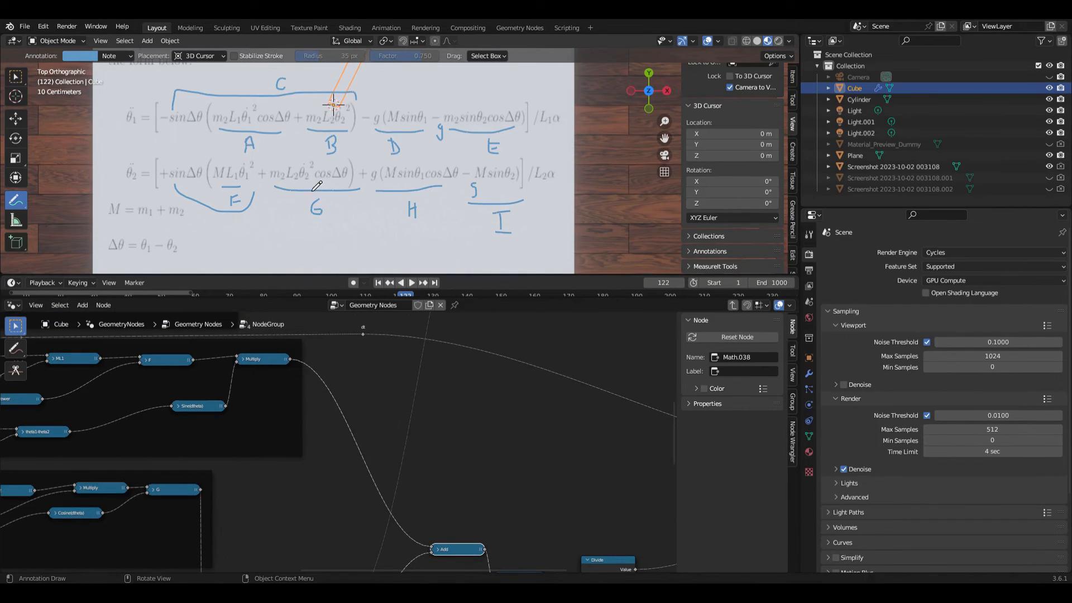
Bring the alpha definition below the second equation into view and examine the Add nodes that feed the Divide node
{"action": "middle_click_drag", "start_coordinate": [323, 218], "coordinate": [294, 129], "text": "shift"}
{"action": "middle_click_drag", "start_coordinate": [390, 416], "coordinate": [387, 353]}
{"action": "middle_click_drag", "start_coordinate": [455, 478], "coordinate": [444, 458]}
{"action": "scroll", "coordinate": [453, 502], "scroll_direction": "up", "scroll_amount": 4}
{"action": "middle_click_drag", "start_coordinate": [455, 525], "coordinate": [480, 421]}
{"action": "left_click_drag", "start_coordinate": [539, 380], "coordinate": [562, 392]}
{"action": "scroll", "coordinate": [515, 400], "scroll_direction": "down", "scroll_amount": 2}
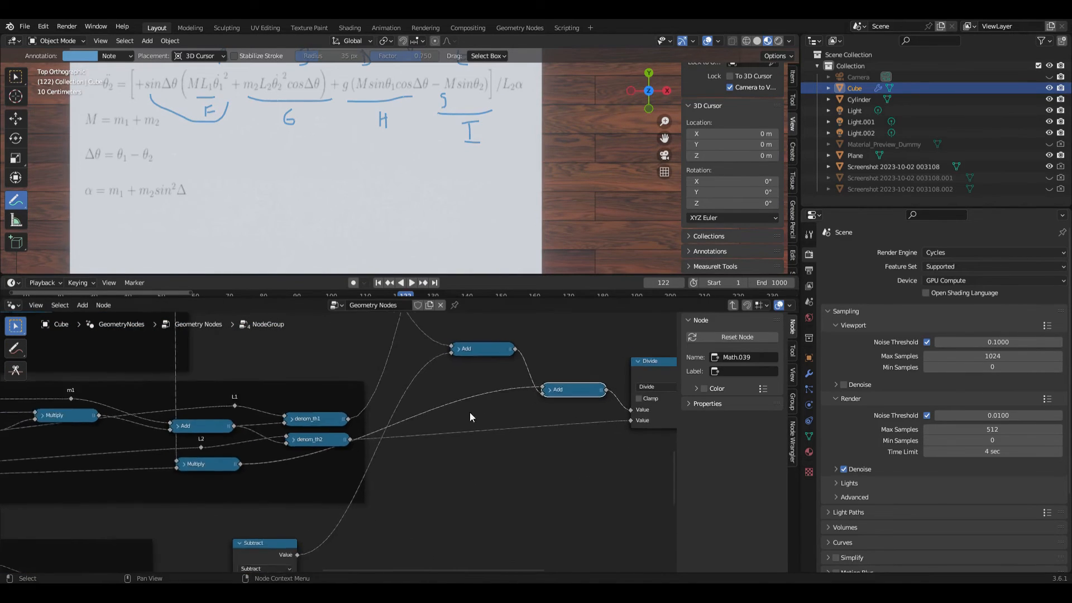
Follow the denominator frame from Sine(dtheta) and Power through denom_th1 and denom_th2 to the Divide node
{"action": "middle_click_drag", "start_coordinate": [343, 419], "coordinate": [469, 416]}
{"action": "middle_click_drag", "start_coordinate": [386, 414], "coordinate": [490, 415]}
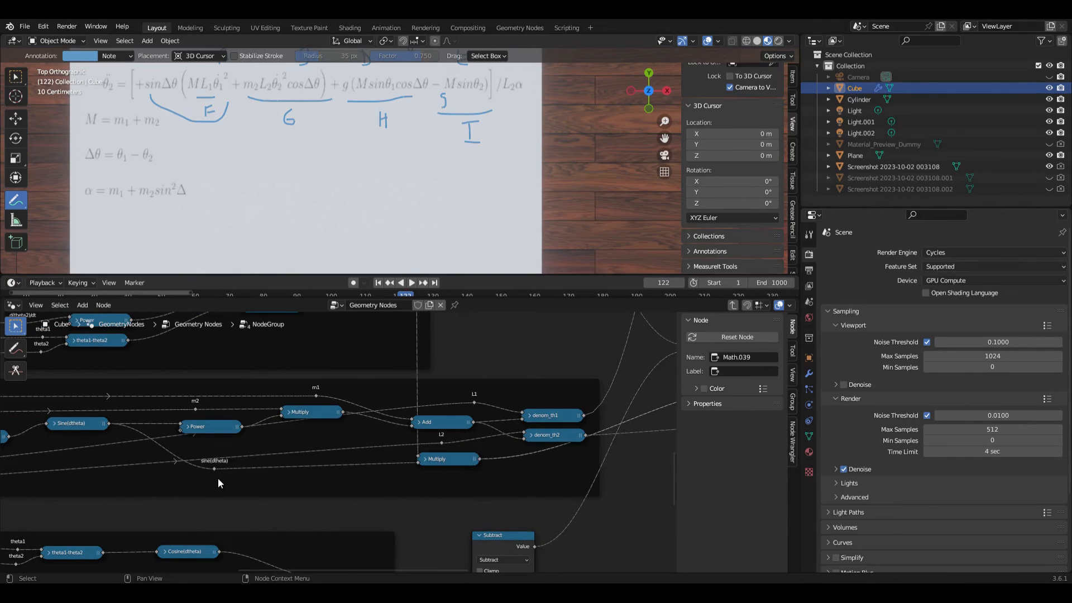
{"action": "scroll", "coordinate": [447, 457], "scroll_direction": "down", "scroll_amount": 1}
{"action": "scroll", "coordinate": [447, 458], "scroll_direction": "right", "scroll_amount": 8}
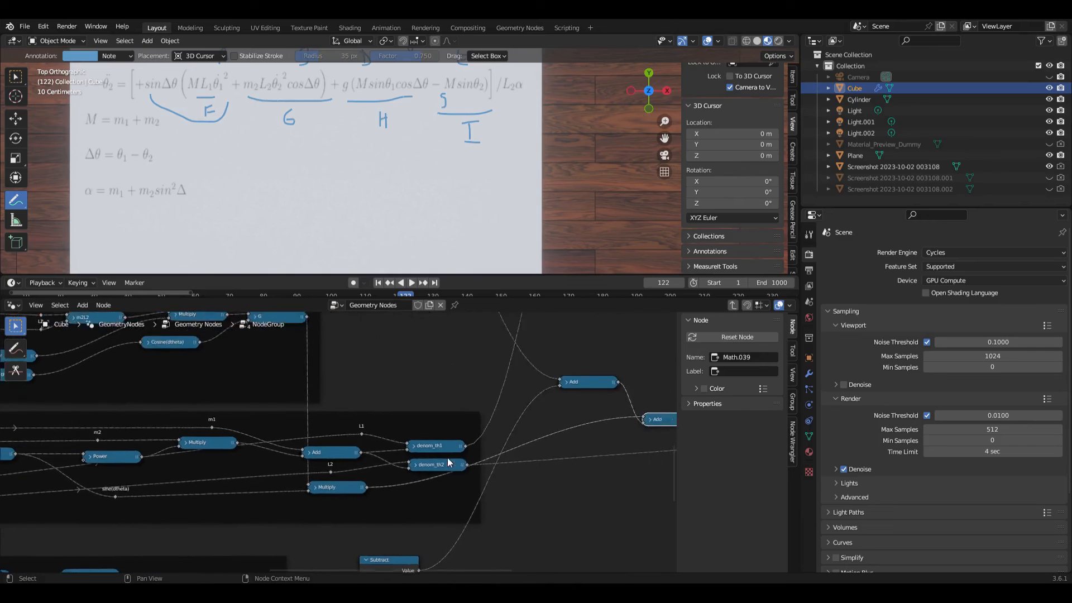
{"action": "scroll", "coordinate": [478, 438], "scroll_direction": "down", "scroll_amount": 2}
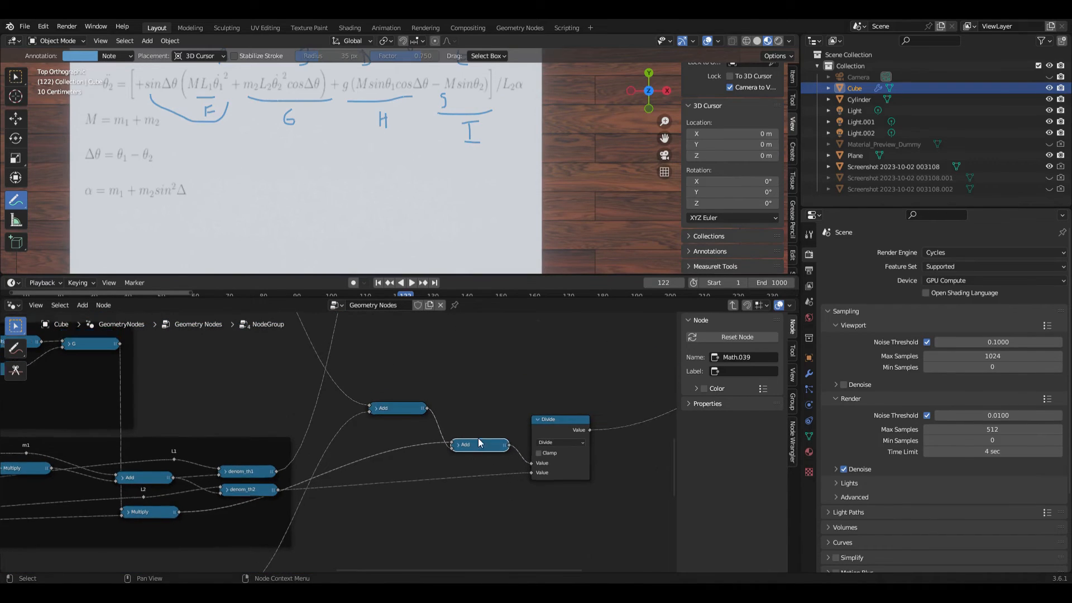
Follow the Multiply node that combines F with Sine(dtheta) to the first Add node before the Divide node
{"action": "middle_click_drag", "start_coordinate": [329, 339], "coordinate": [368, 433]}
{"action": "middle_click_drag", "start_coordinate": [317, 381], "coordinate": [367, 432]}
{"action": "scroll", "coordinate": [368, 432], "scroll_direction": "up", "scroll_amount": 1}
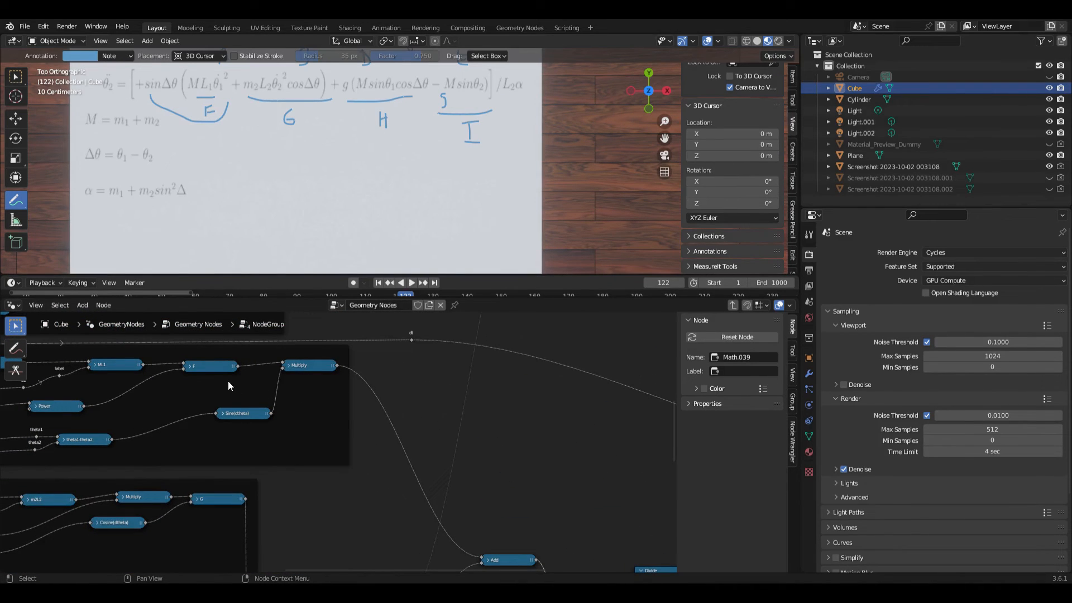
{"action": "left_click", "coordinate": [311, 367]}
{"action": "scroll", "coordinate": [451, 470], "scroll_direction": "down", "scroll_amount": 2, "text": "shift"}
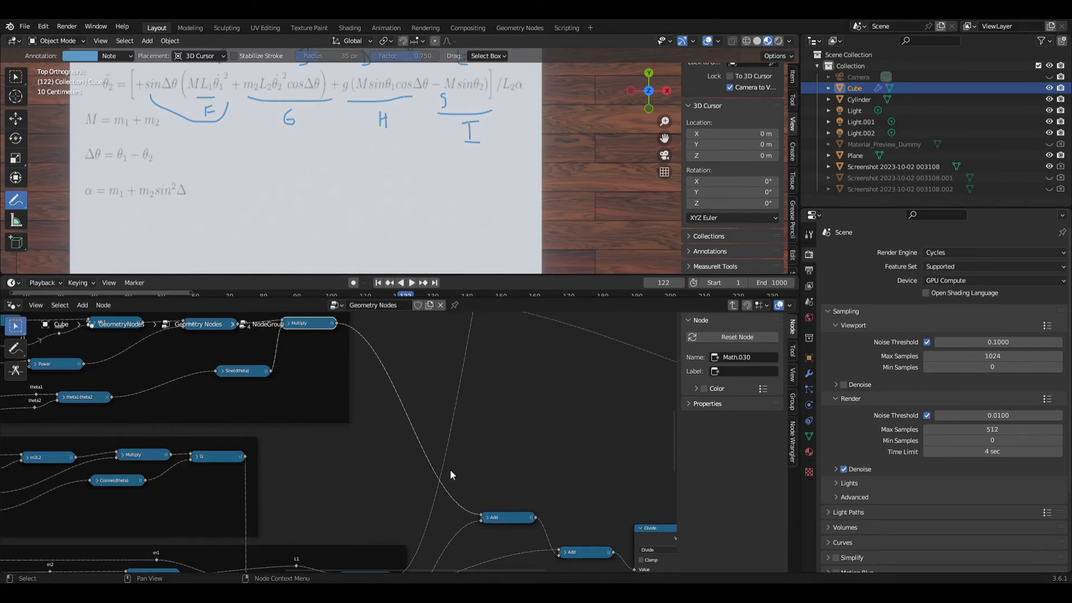
{"action": "left_click", "coordinate": [507, 520]}
{"action": "scroll", "coordinate": [507, 520], "scroll_direction": "down", "scroll_amount": 1}
{"action": "scroll", "coordinate": [500, 495], "scroll_direction": "down", "scroll_amount": 4, "text": "shift"}
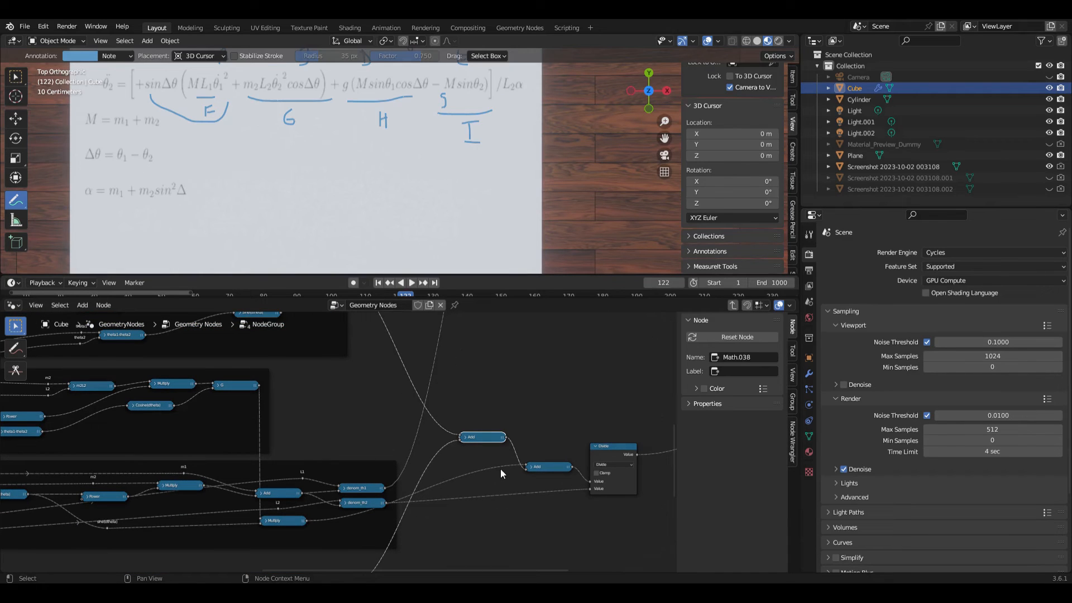
Examine the H and I frame and follow its Subtract node's output to the first Add node
{"action": "scroll", "coordinate": [501, 468], "scroll_direction": "down", "scroll_amount": 6, "text": "shift"}
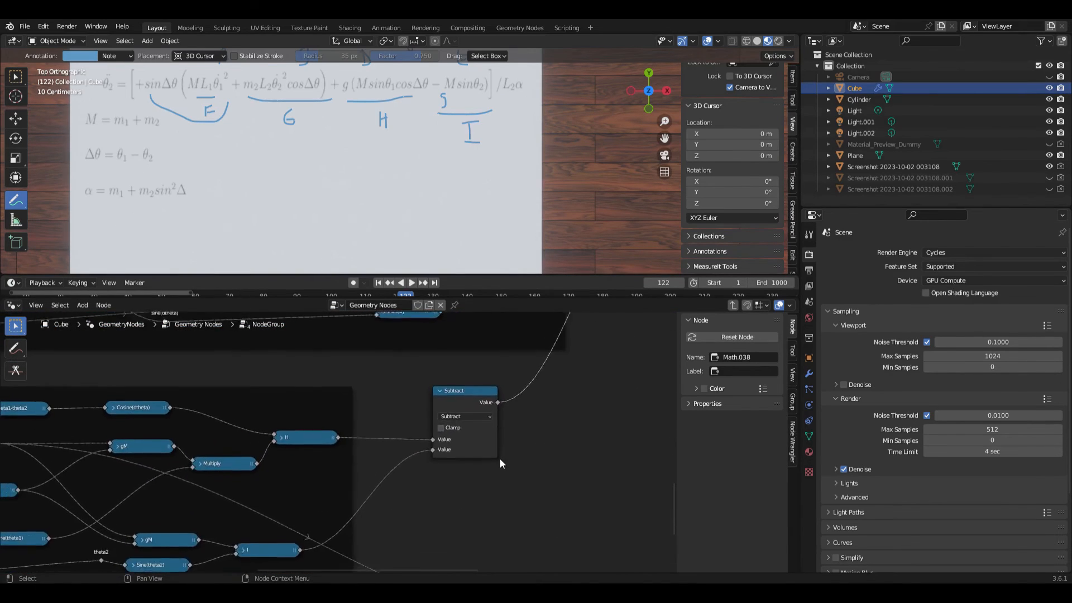
{"action": "scroll", "coordinate": [501, 463], "scroll_direction": "left", "scroll_amount": 4, "text": "ctrl"}
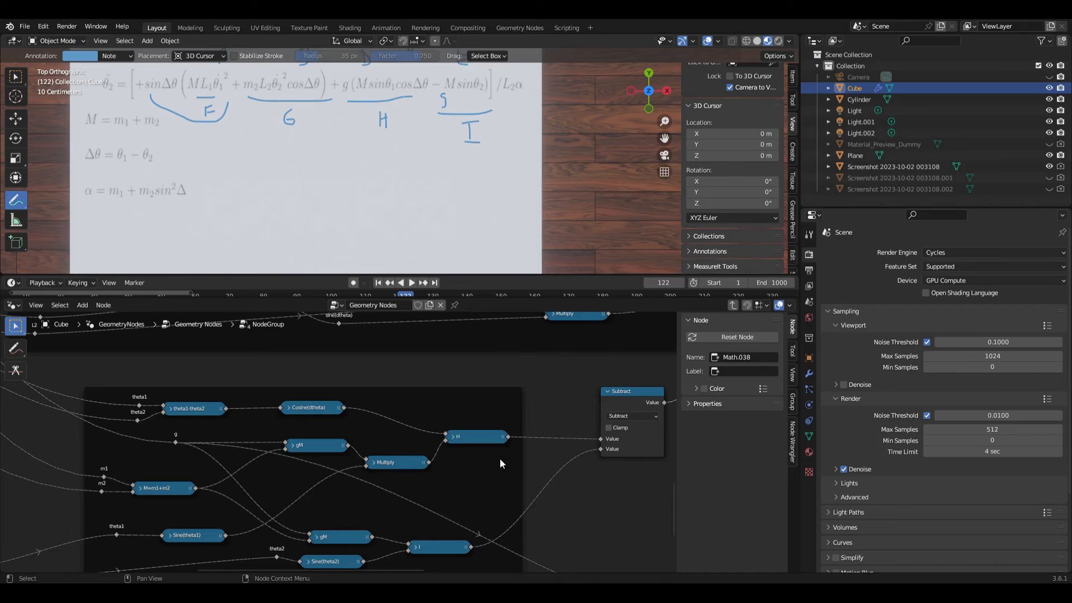
{"action": "scroll", "coordinate": [501, 458], "scroll_direction": "right", "scroll_amount": 3, "text": "ctrl"}
{"action": "scroll", "coordinate": [501, 458], "scroll_direction": "down", "scroll_amount": 6, "text": "shift"}
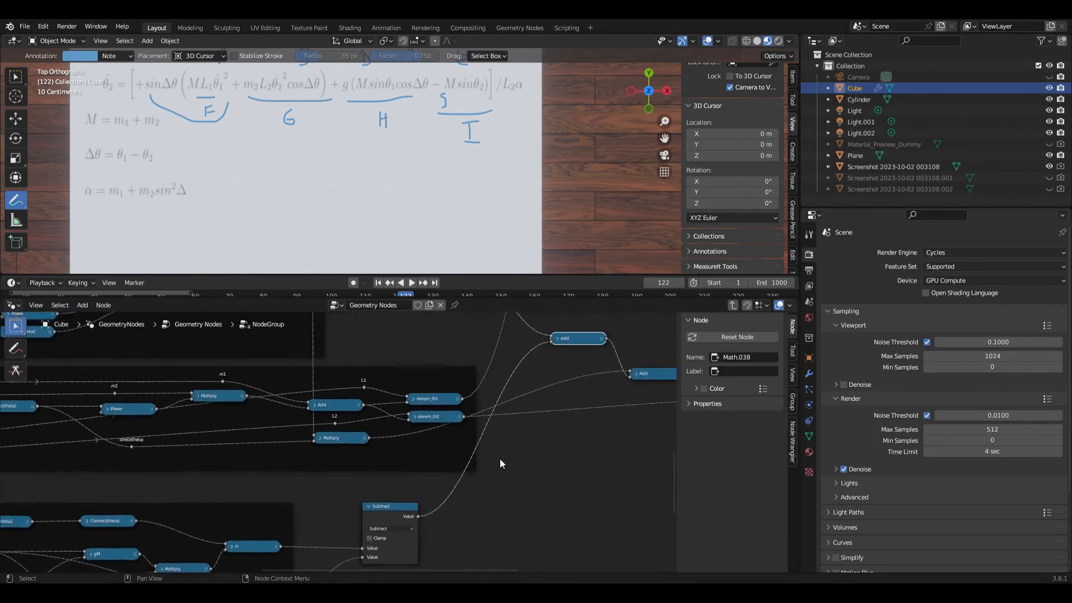
Trace the Add nodes into the Divide node and review the Multiply node beside denom_th2 in the denominator frame
{"action": "scroll", "coordinate": [479, 468], "scroll_direction": "down", "scroll_amount": 3, "text": "shift"}
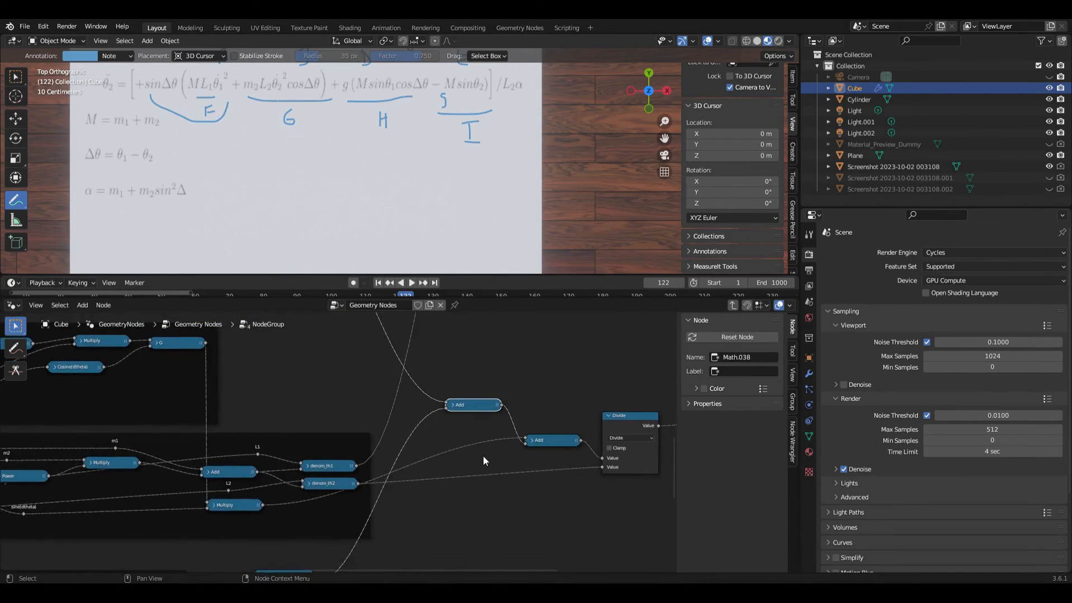
{"action": "scroll", "coordinate": [490, 436], "scroll_direction": "up", "scroll_amount": 1}
{"action": "scroll", "coordinate": [407, 458], "scroll_direction": "left", "scroll_amount": 9, "text": "ctrl"}
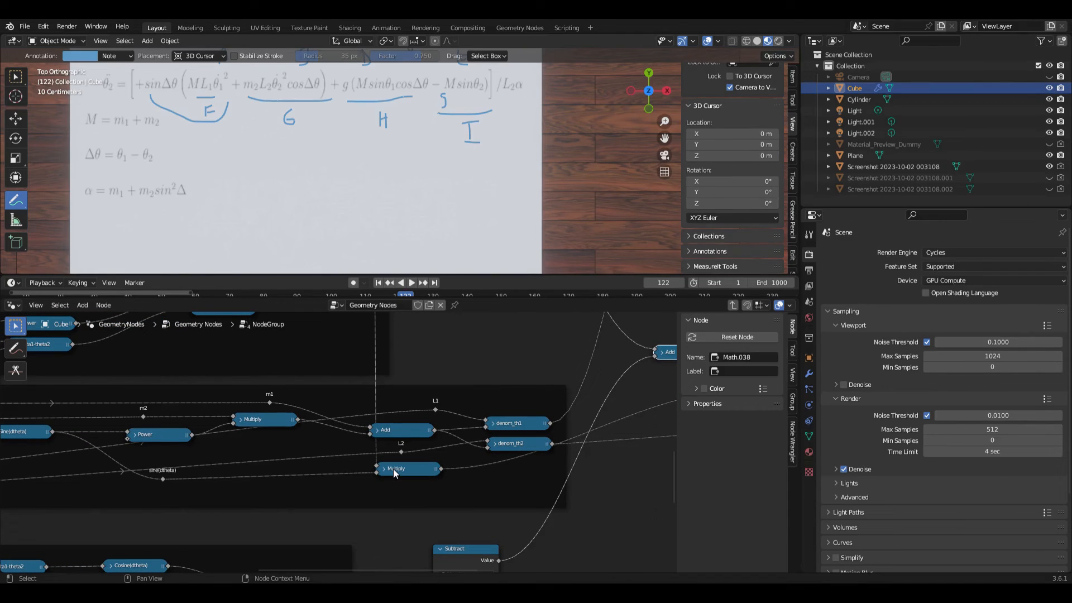
{"action": "scroll", "coordinate": [393, 468], "scroll_direction": "left", "scroll_amount": 10, "text": "ctrl"}
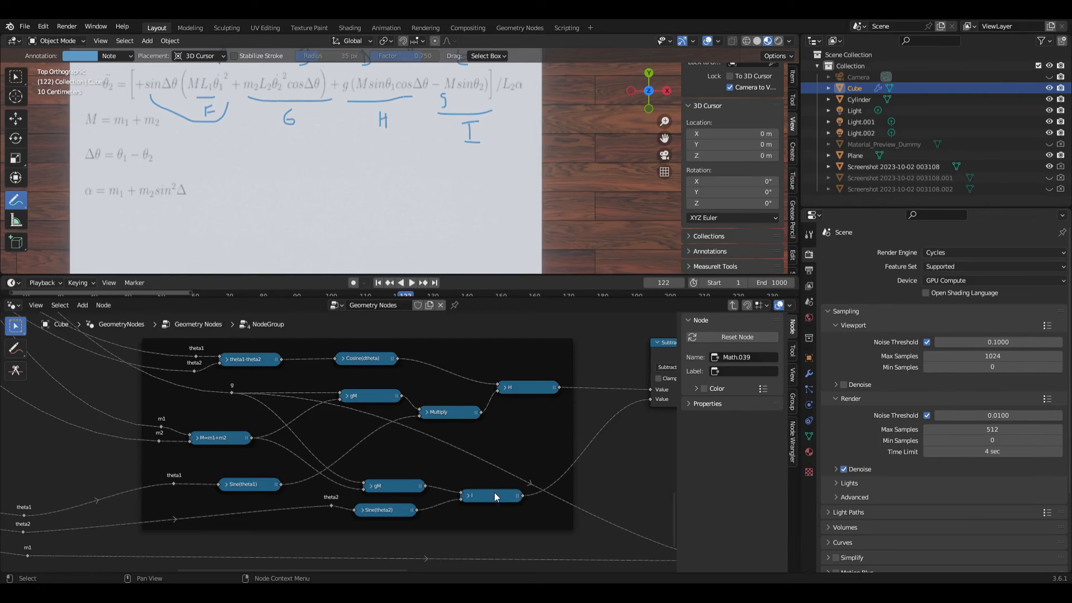
Review how H and I are built and select the Subtract node that combines them
{"action": "scroll", "coordinate": [558, 470], "scroll_direction": "down", "scroll_amount": 1}
{"action": "middle_click_drag", "start_coordinate": [571, 465], "coordinate": [386, 502]}
{"action": "left_click", "coordinate": [488, 395]}
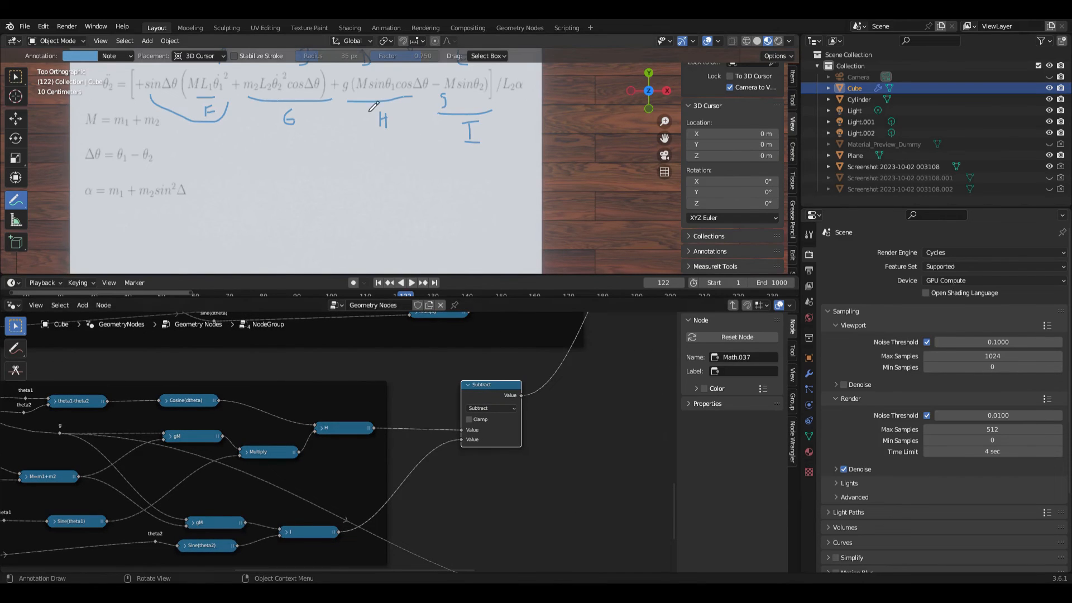
Follow the links to the Group Output and examine the d(theta1)/dt and d(theta2)/dt reroutes feeding f(theta1) and f(theta2)
{"action": "scroll", "coordinate": [519, 416], "scroll_direction": "down", "scroll_amount": 1}
{"action": "middle_click_drag", "start_coordinate": [522, 414], "coordinate": [488, 436]}
{"action": "scroll", "coordinate": [488, 435], "scroll_direction": "down", "scroll_amount": 3}
{"action": "middle_click_drag", "start_coordinate": [597, 324], "coordinate": [444, 445]}
{"action": "scroll", "coordinate": [438, 445], "scroll_direction": "up", "scroll_amount": 4}
{"action": "middle_click_drag", "start_coordinate": [588, 474], "coordinate": [485, 466]}
{"action": "left_click", "coordinate": [504, 453]}
{"action": "middle_click_drag", "start_coordinate": [329, 509], "coordinate": [500, 443]}
{"action": "mouse_move", "coordinate": [331, 453]}
{"action": "middle_mouse_down"}
{"action": "mouse_move", "coordinate": [606, 438]}
{"action": "mouse_move", "coordinate": [646, 423]}
{"action": "middle_mouse_up"}
{"action": "scroll", "coordinate": [607, 437], "scroll_direction": "down", "scroll_amount": 2}
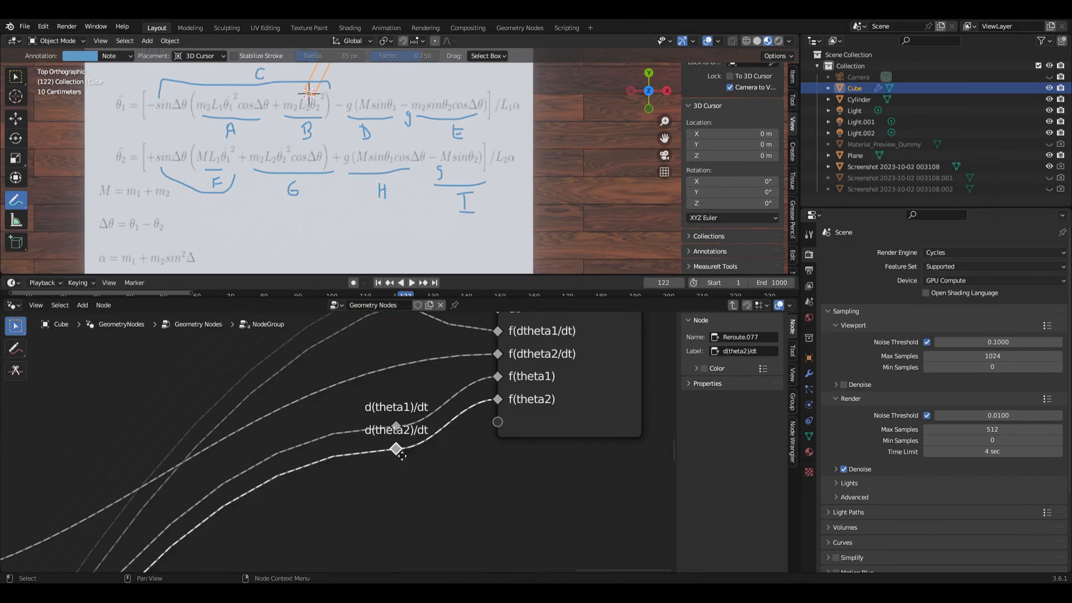
Move the d(theta2)/dt reroute farther below the d(theta1)/dt reroute and shift the Group Output node slightly
{"action": "left_click_drag", "start_coordinate": [394, 447], "coordinate": [398, 487]}
{"action": "left_click_drag", "start_coordinate": [564, 432], "coordinate": [581, 435]}
Leave the k1 node group and frame the entire Geometry Nodes tree
{"action": "scroll", "coordinate": [568, 437], "scroll_direction": "down", "scroll_amount": 10}
{"action": "scroll", "coordinate": [567, 454], "scroll_direction": "down", "scroll_amount": 4}
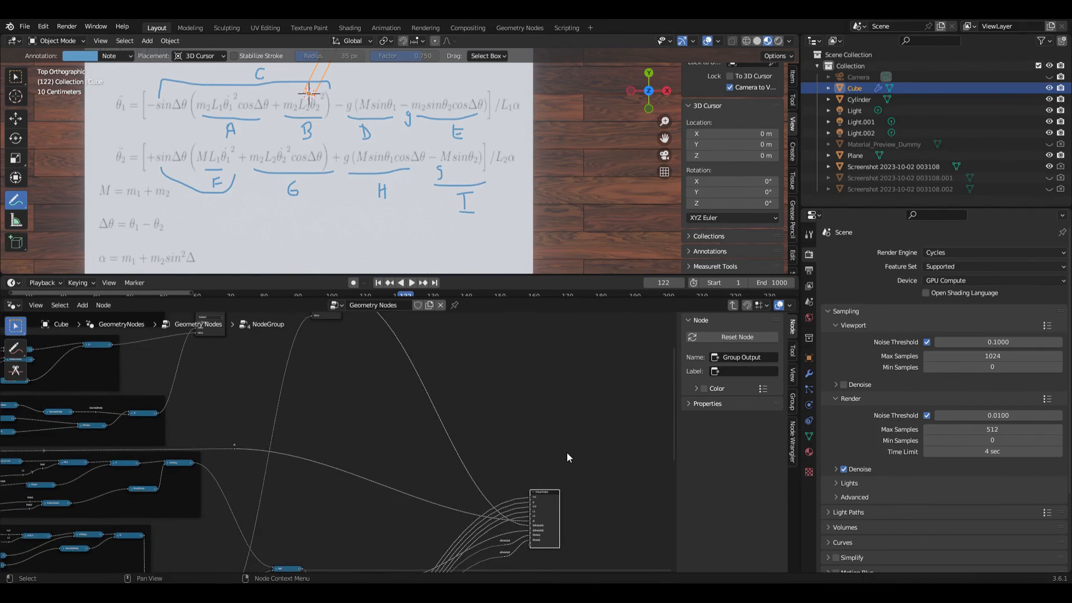
{"action": "scroll", "coordinate": [567, 453], "scroll_direction": "down", "scroll_amount": 2}
{"action": "scroll", "coordinate": [568, 453], "scroll_direction": "up", "scroll_amount": 2}
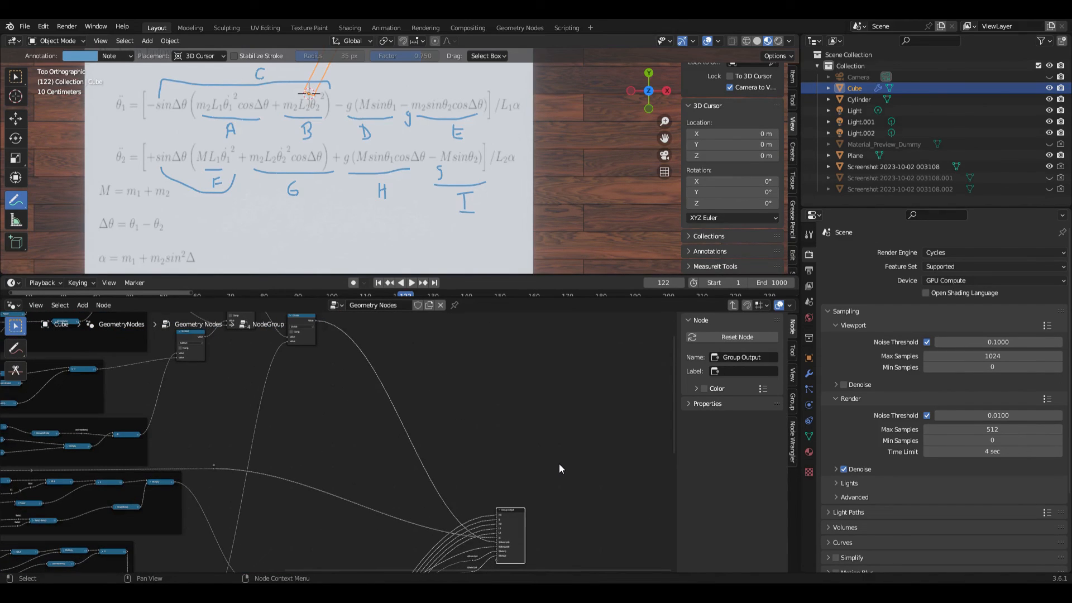
{"action": "key", "text": "Tab"}
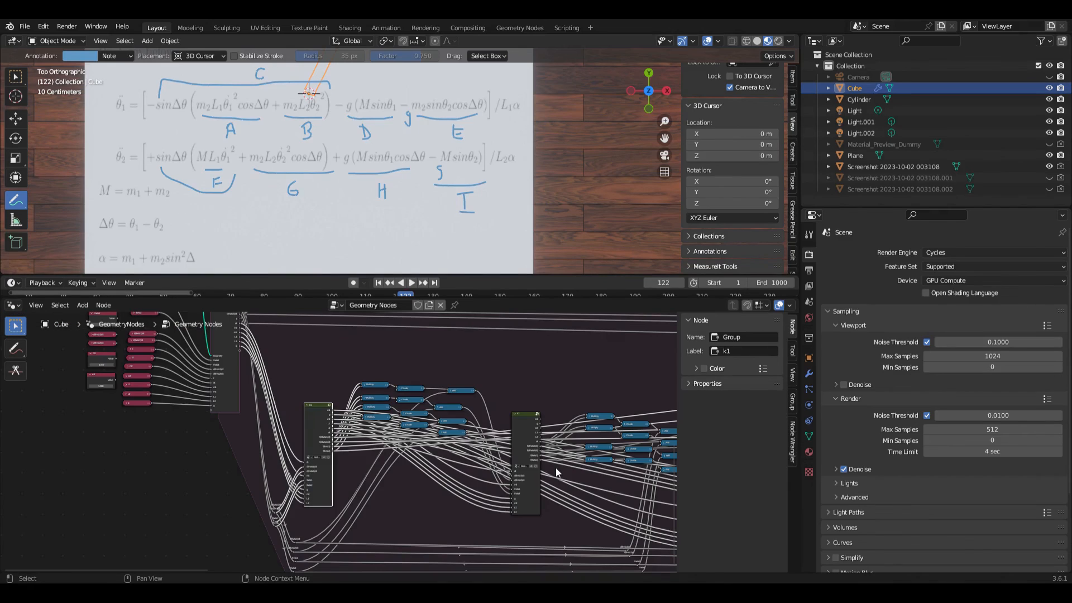
{"action": "key", "text": "Home"}
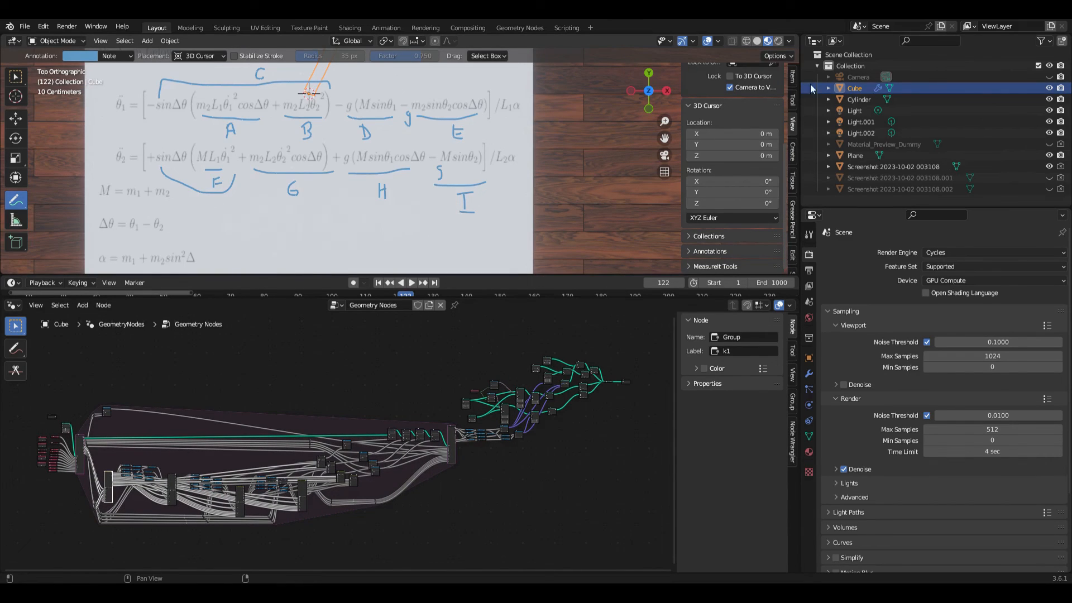
Hide the equation screenshot and the Plane in the viewport, and erase all handwritten annotations
{"action": "left_click", "coordinate": [1049, 166]}
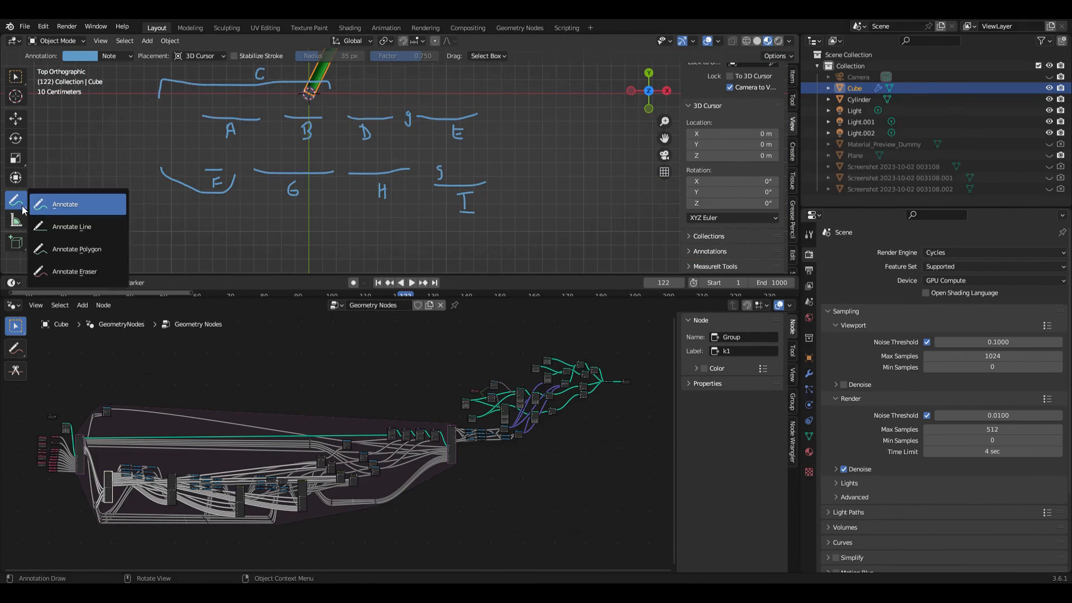
{"action": "left_click", "coordinate": [54, 272]}
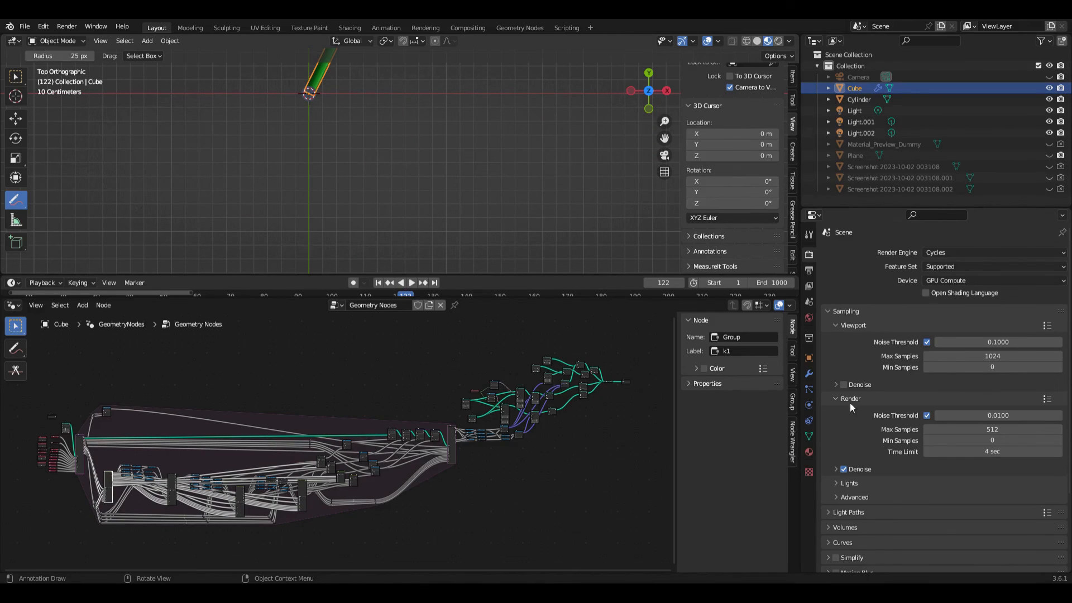
Unhide the Plane and Material_Preview_Dummy and show the whole double pendulum against the wood background
{"action": "left_click", "coordinate": [1050, 155]}
{"action": "scroll", "coordinate": [488, 219], "scroll_direction": "down", "scroll_amount": 5}
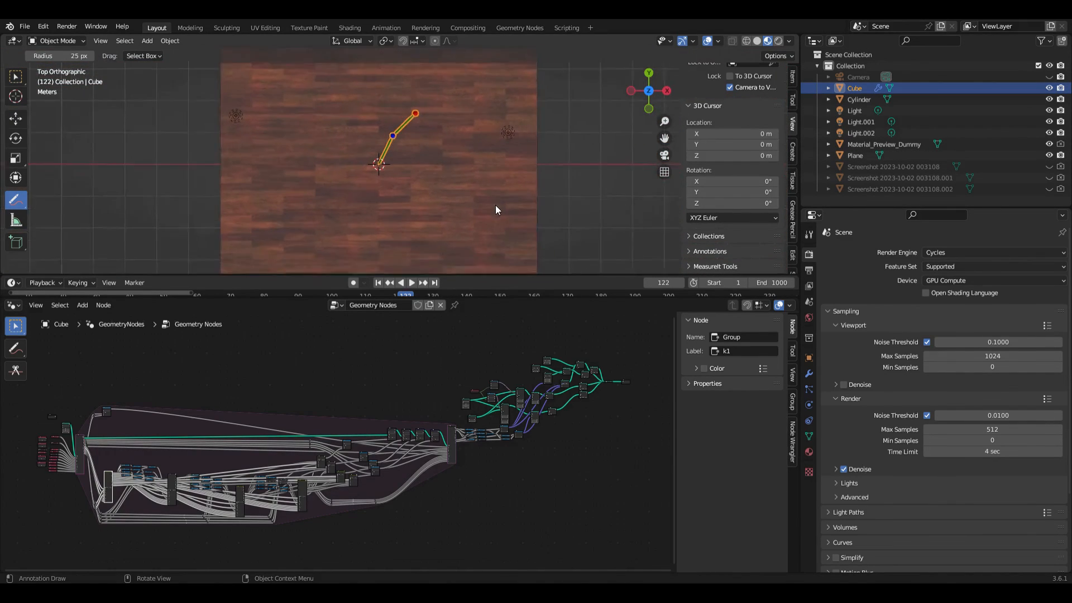
{"action": "scroll", "coordinate": [495, 210], "scroll_direction": "down", "scroll_amount": 2, "text": "shift"}
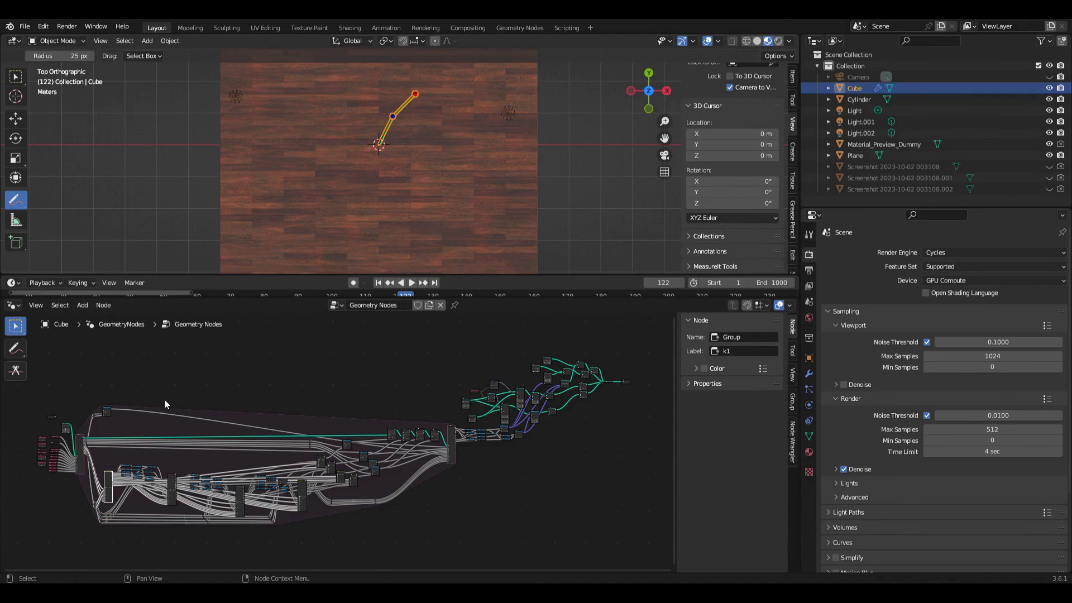
{"action": "scroll", "coordinate": [190, 385], "scroll_direction": "up", "scroll_amount": 6}
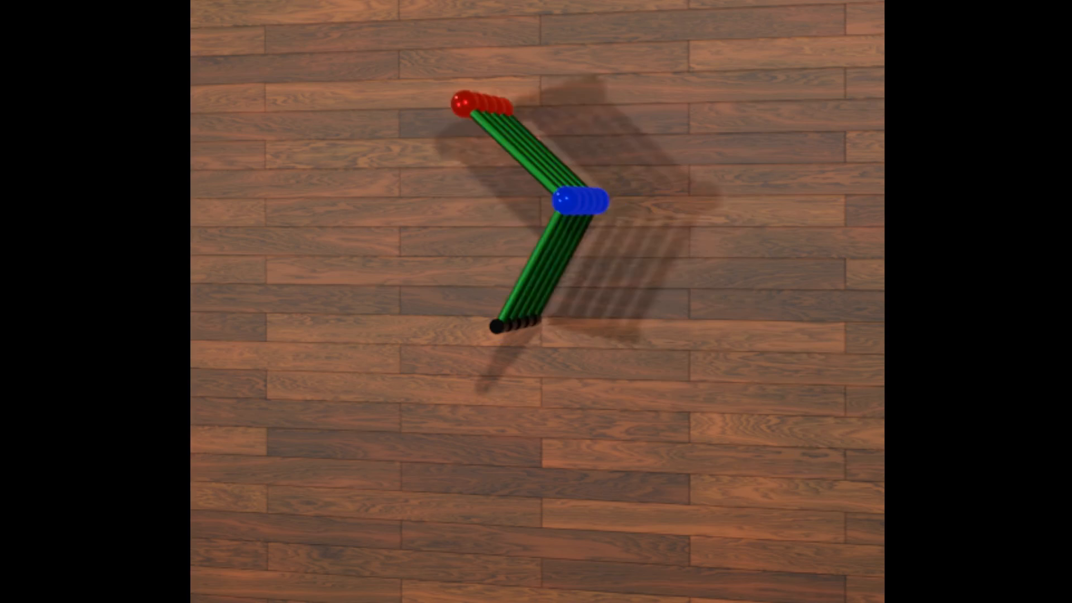